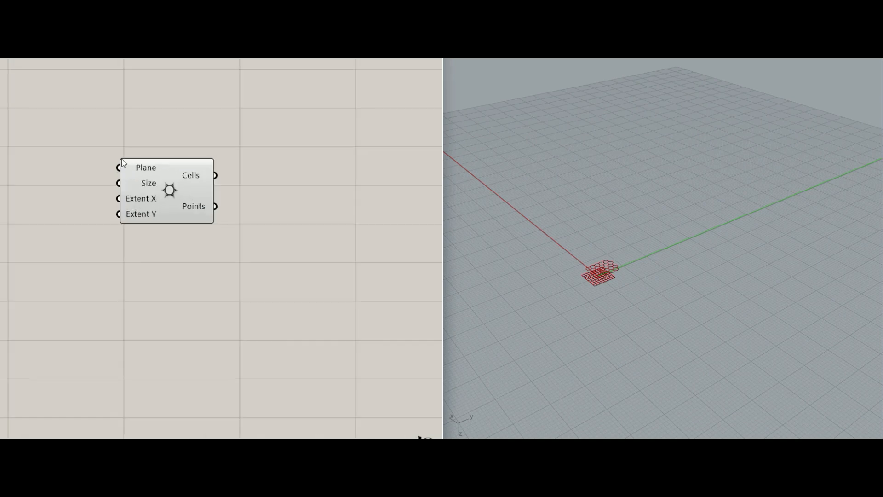
Add an Offset Curve component and connect the hexagonal grid's Cells output to its Curve input
scroll(588, 269, up, 3)
scroll(588, 269, up, 5)
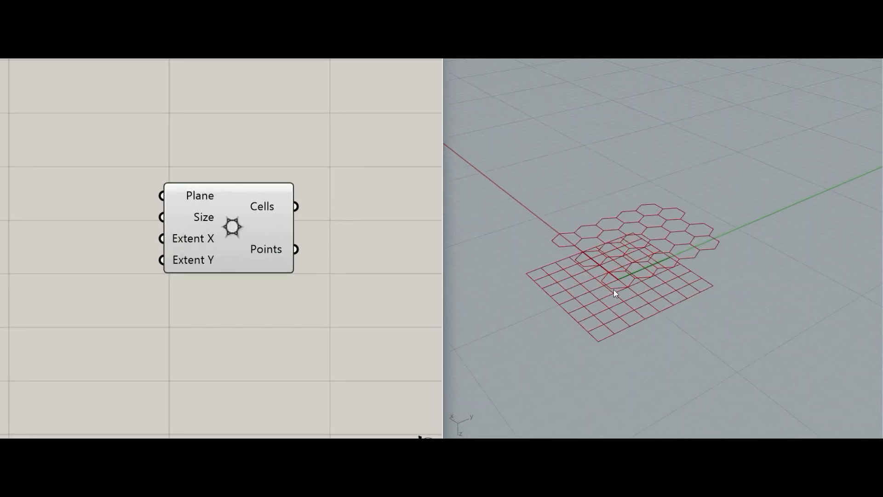
right_drag(573, 266, 600, 268)
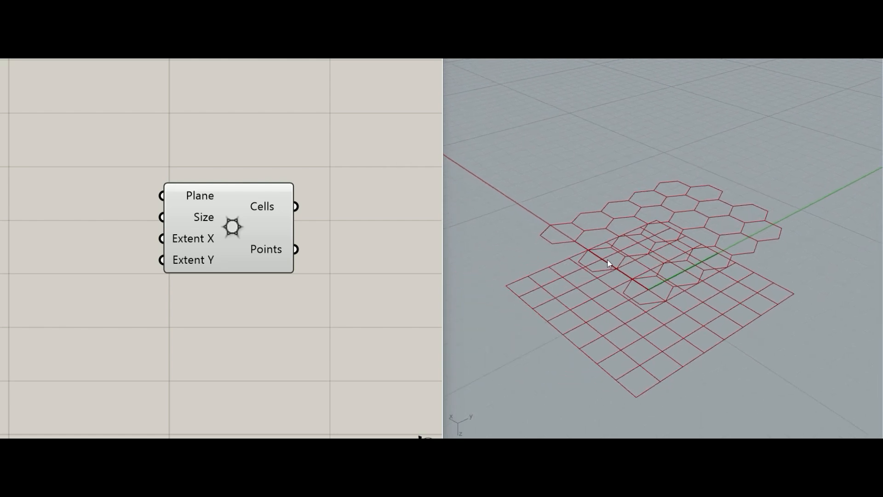
drag(251, 240, 240, 244)
scroll(240, 244, down, 2)
right_drag(241, 244, 228, 273)
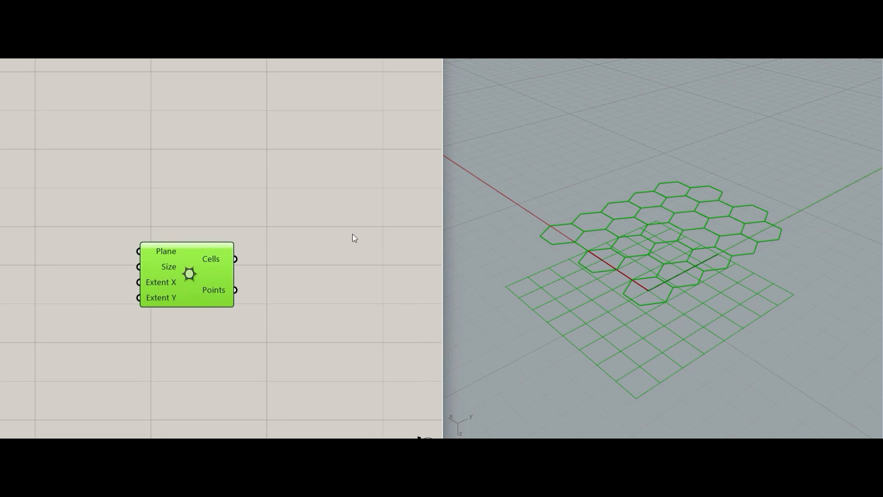
double_click(276, 247)
text(off)
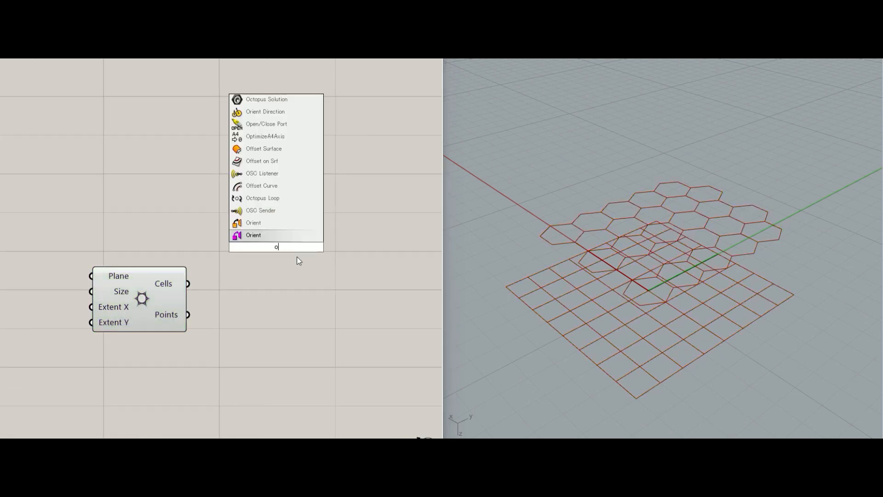
key(Return)
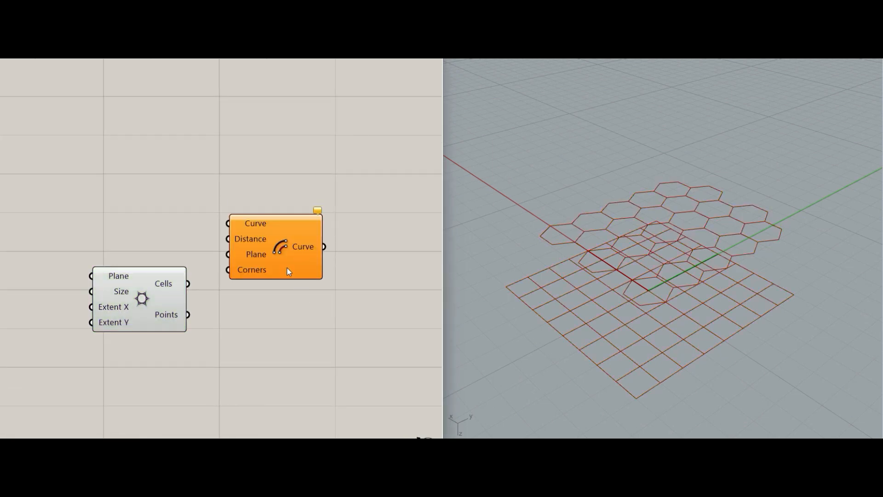
drag(290, 271, 291, 242)
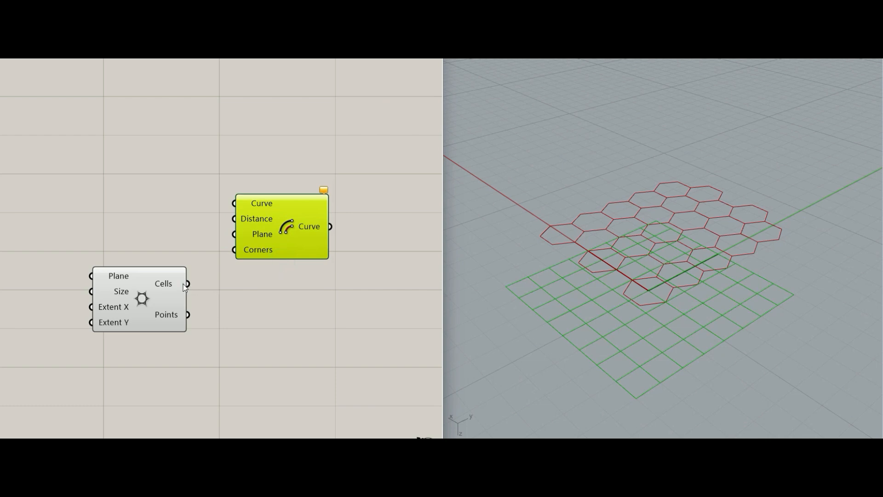
drag(218, 214, 297, 232)
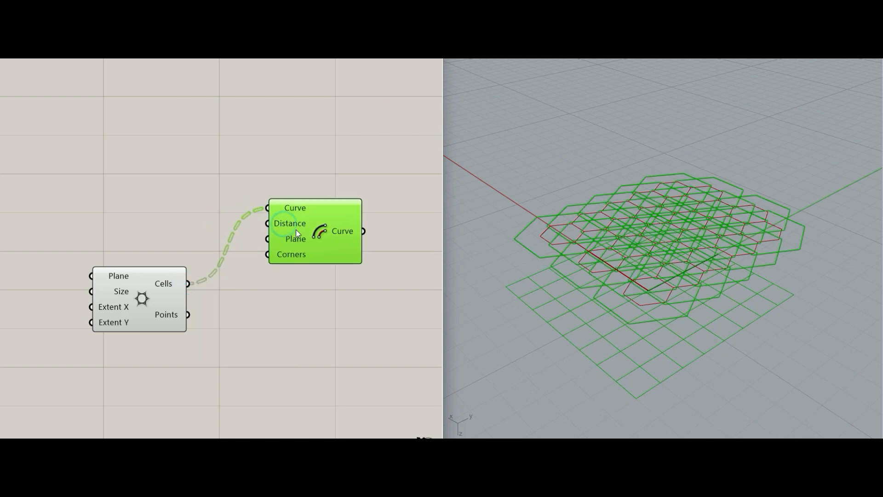
Add a Negative component and connect its Result to the Distance input of the Offset Curve component
double_click(174, 221)
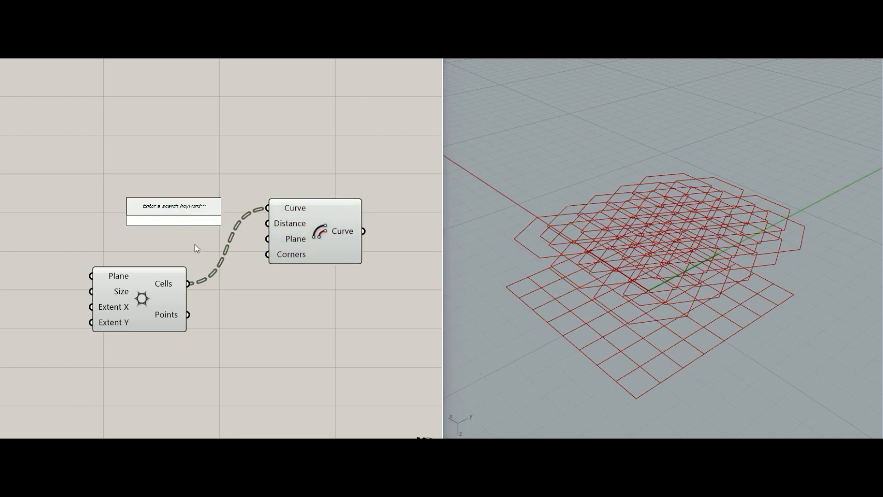
text(nega)
key(Return)
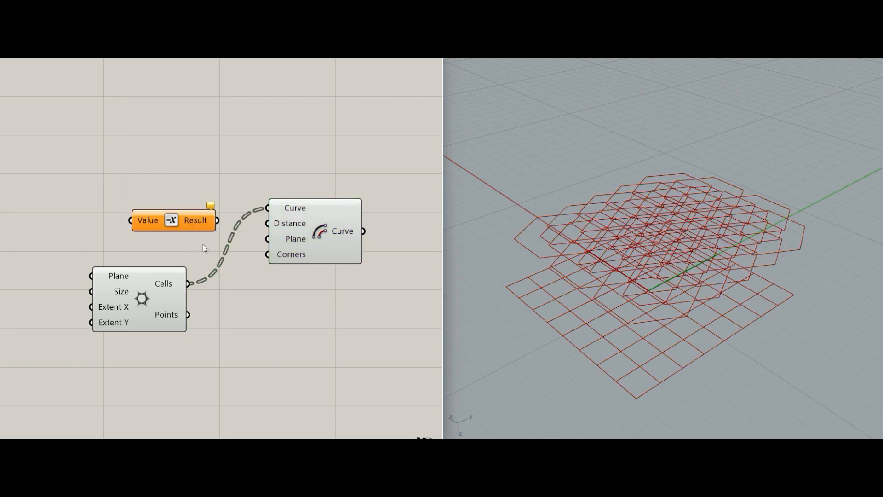
drag(218, 220, 267, 224)
drag(189, 219, 189, 206)
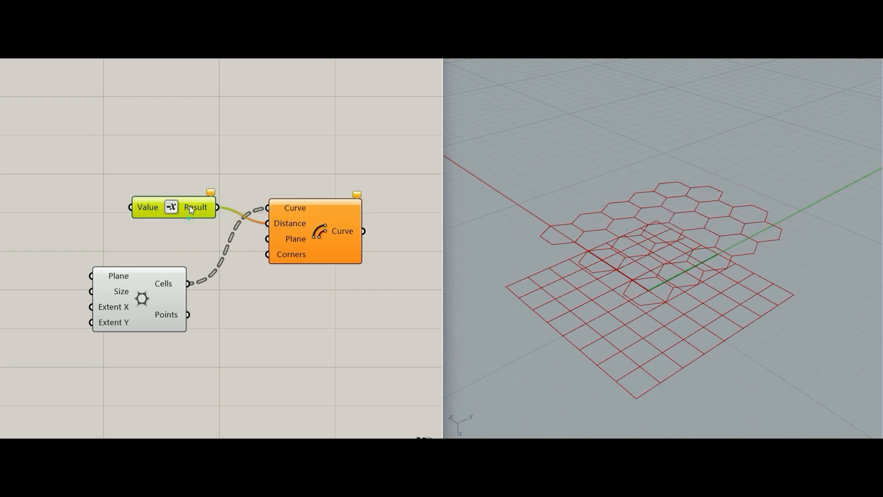
Add a Multiplication component and connect its Result to the Value input of the Negative component
right_drag(139, 228, 172, 236)
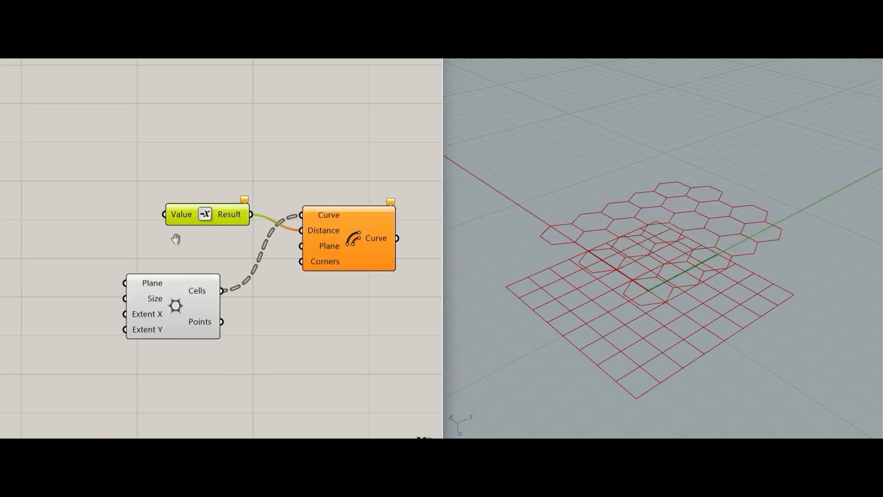
click(98, 239)
double_click(98, 236)
text(*)
key(Return)
scroll(113, 198, up, 2)
right_drag(111, 213, 173, 212)
drag(247, 213, 204, 204)
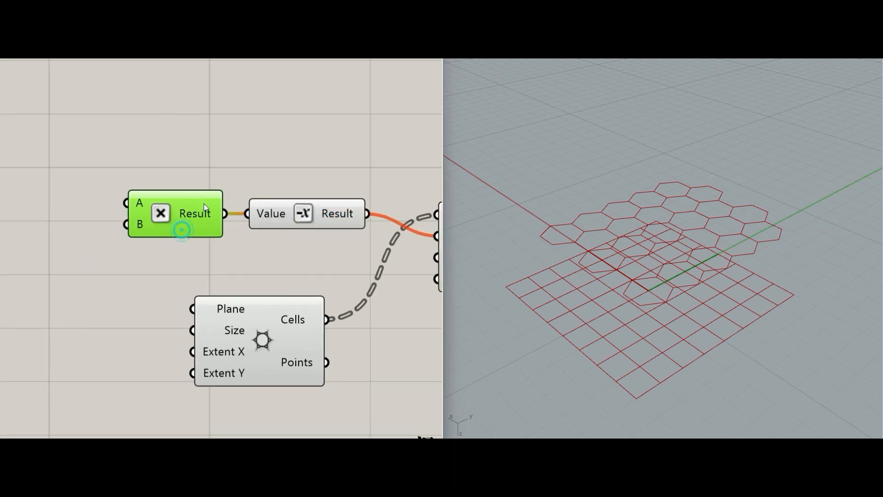
click(183, 159)
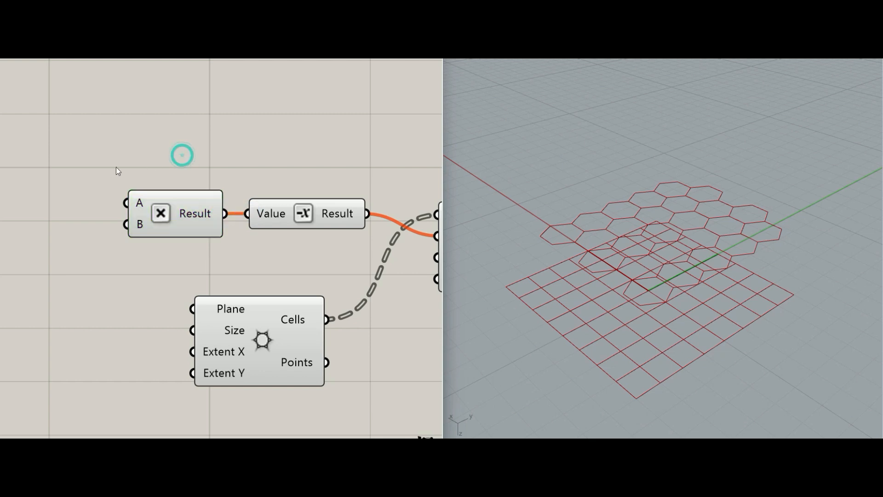
Add a number slider set to 0.05 and connect it to input A of the Multiplication component
double_click(94, 184)
text(0.05)
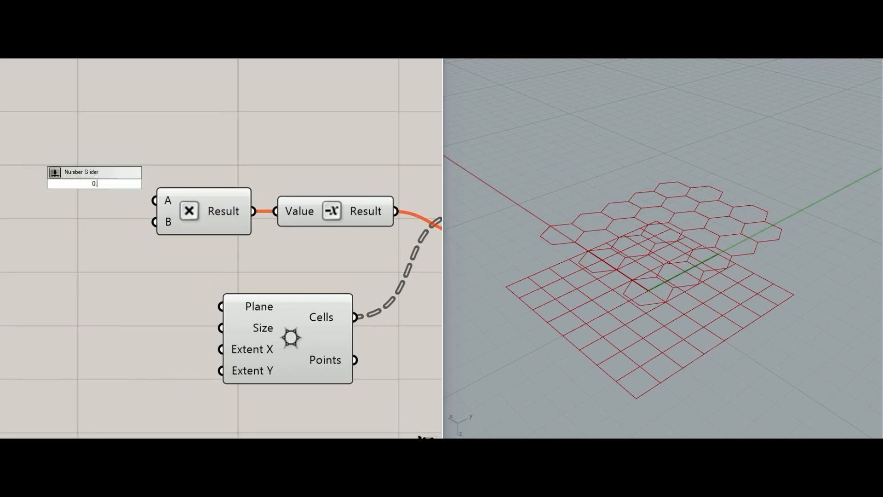
key(Return)
drag(177, 184, 140, 197)
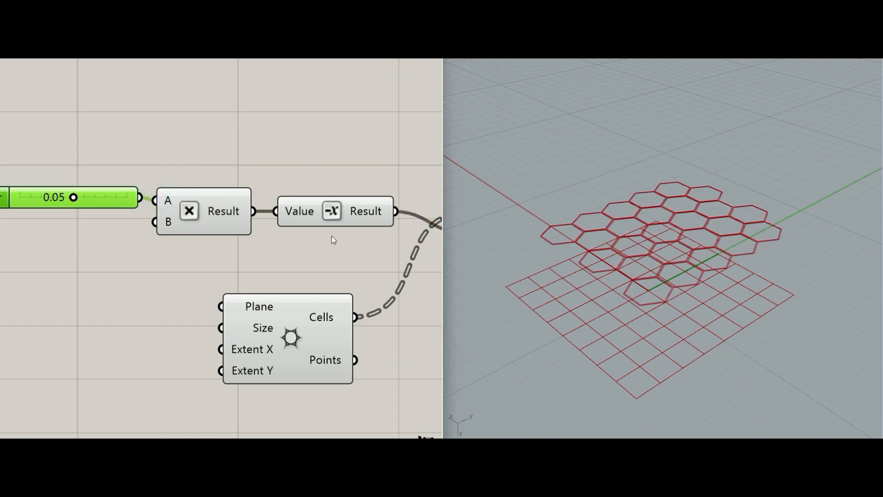
scroll(616, 258, up, 5)
mouse_move(73, 198)
mouse_down()
mouse_move(95, 197)
mouse_move(68, 200)
mouse_up()
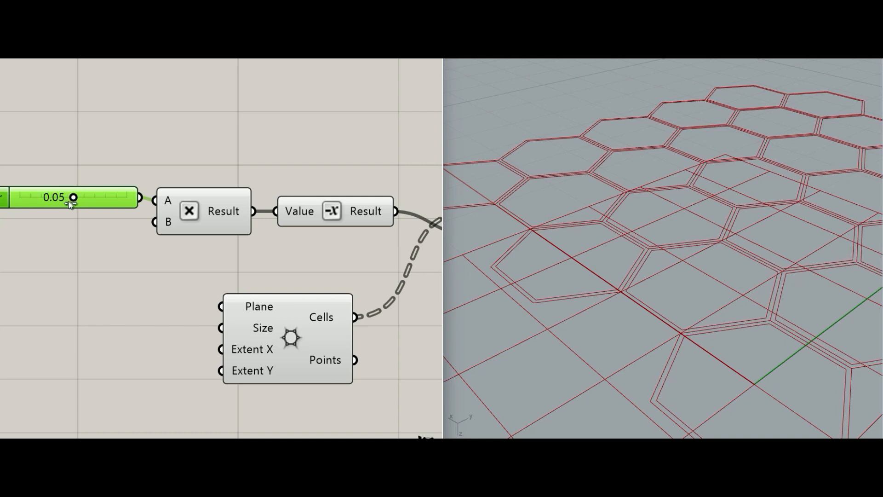
click(104, 252)
scroll(144, 259, down, 4)
scroll(181, 288, up, 3)
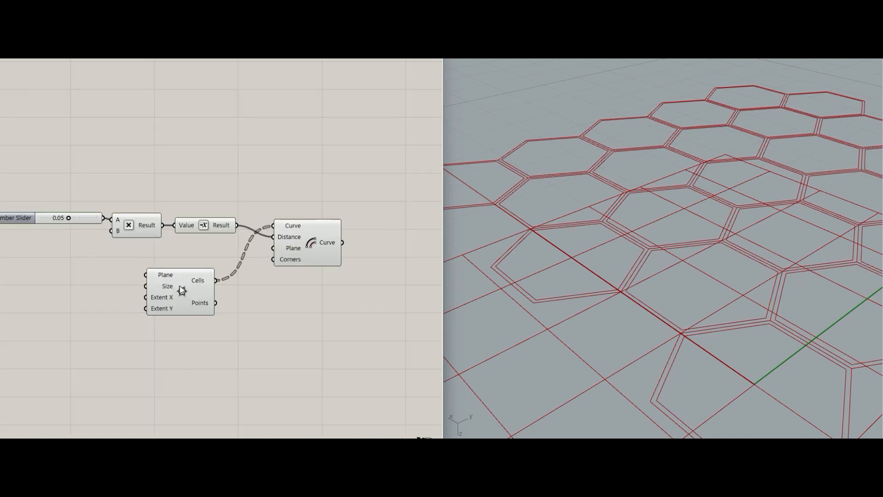
right_drag(180, 288, 225, 277)
drag(373, 168, 121, 324)
scroll(229, 276, down, 4)
scroll(230, 338, up, 3)
scroll(332, 362, up, 3)
click(225, 361)
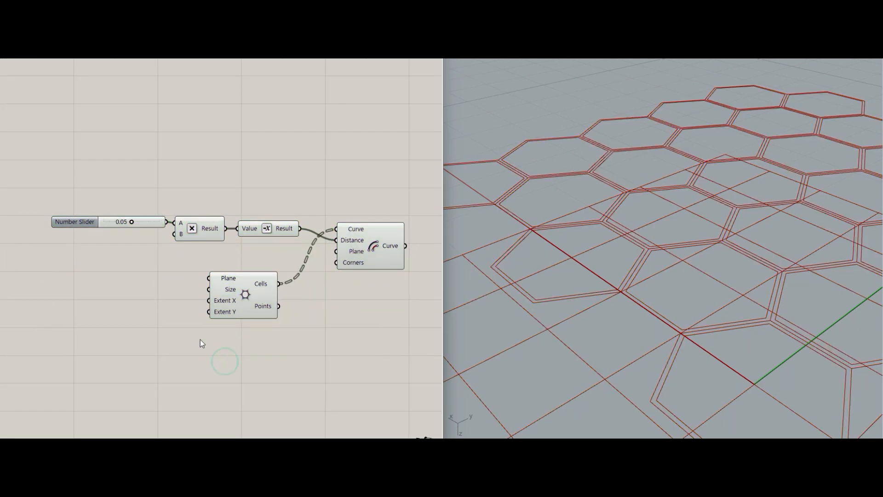
Add a number slider set to 5 and connect it to the hexagonal grid's Extent X and Extent Y inputs
right_drag(189, 338, 171, 297)
double_click(166, 313)
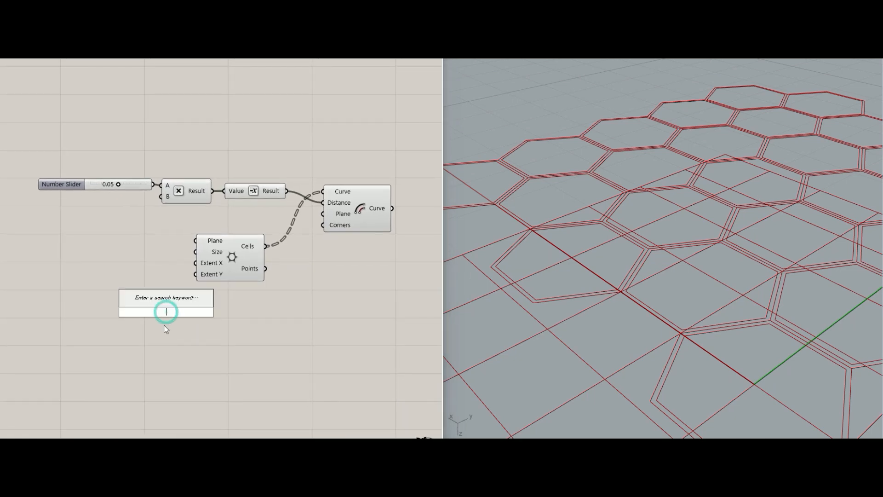
text(5)
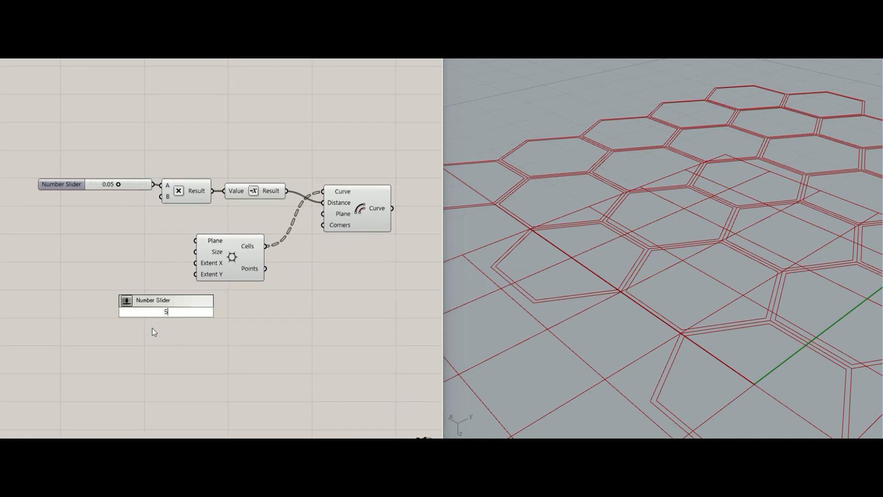
key(Return)
drag(166, 312, 119, 271)
drag(196, 263, 142, 275)
scroll(585, 276, down, 10)
scroll(624, 271, up, 5)
right_drag(514, 282, 538, 289)
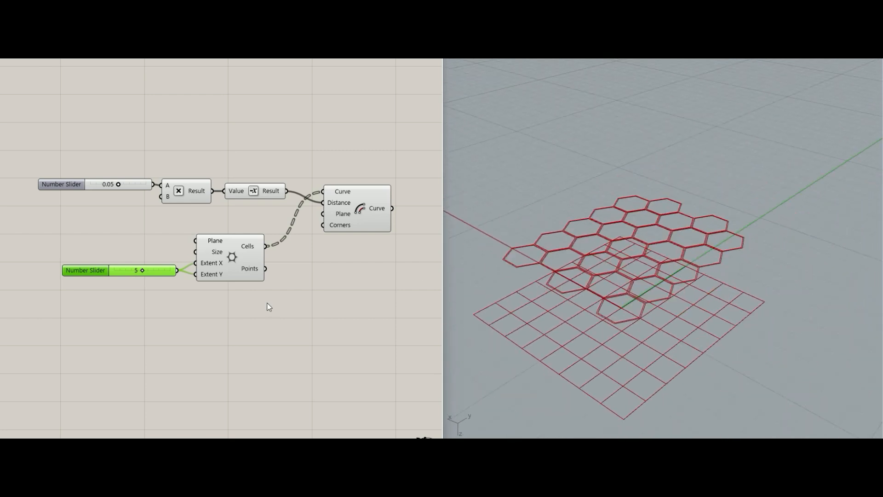
Add a Number parameter driven by a slider set to 7 and connect it to the hexagonal grid's Size input
click(209, 311)
double_click(176, 312)
text(number)
key(Return)
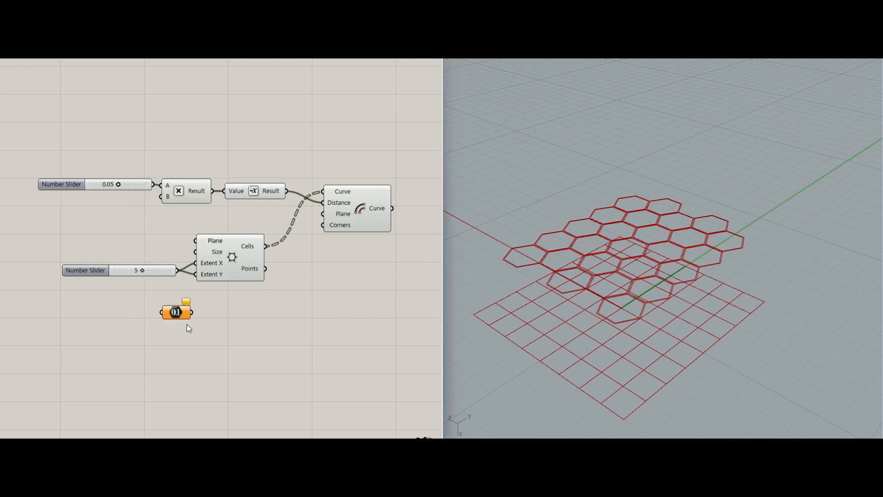
double_click(109, 319)
text(7)
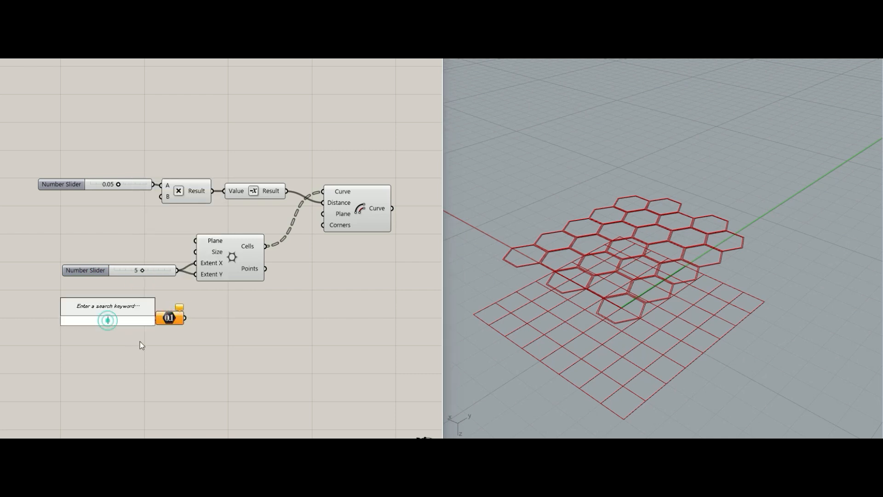
key(Return)
drag(127, 322, 195, 252)
click(171, 322)
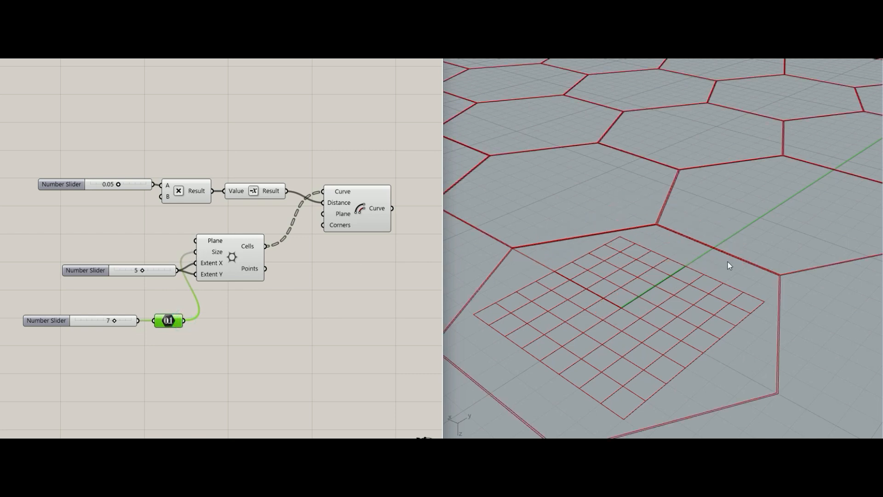
Connect the Number parameter that sets the cell size to input B of the Multiplication component
scroll(643, 260, down, 3)
scroll(632, 223, up, 3)
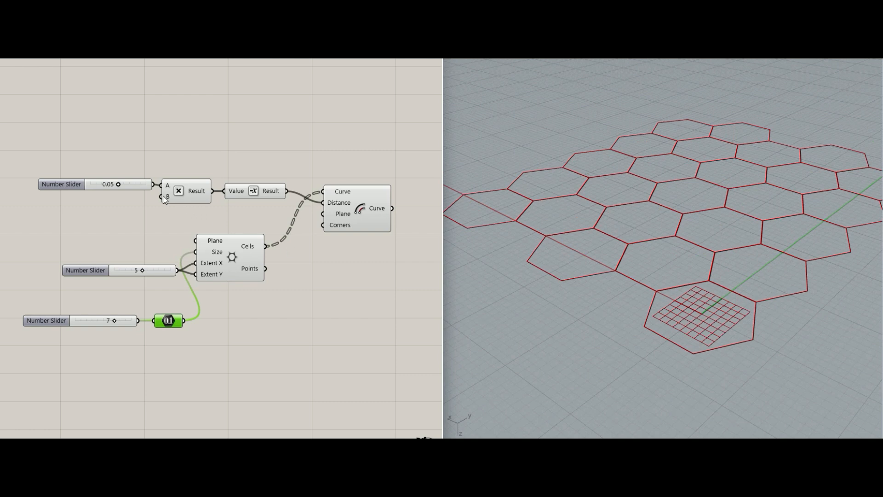
drag(162, 196, 184, 321)
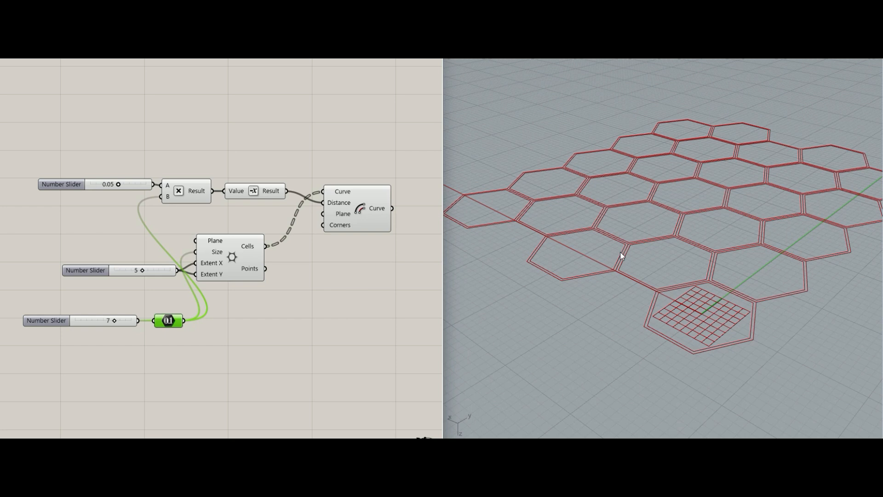
drag(114, 319, 111, 320)
click(130, 351)
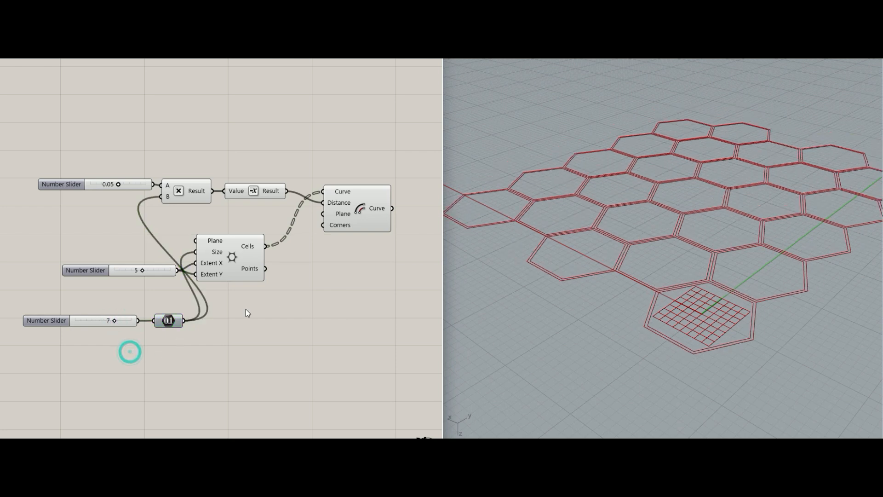
Add a second Offset Curve component and connect the first offset's Curve output to its Curve input
right_drag(246, 308, 211, 338)
right_drag(292, 277, 227, 297)
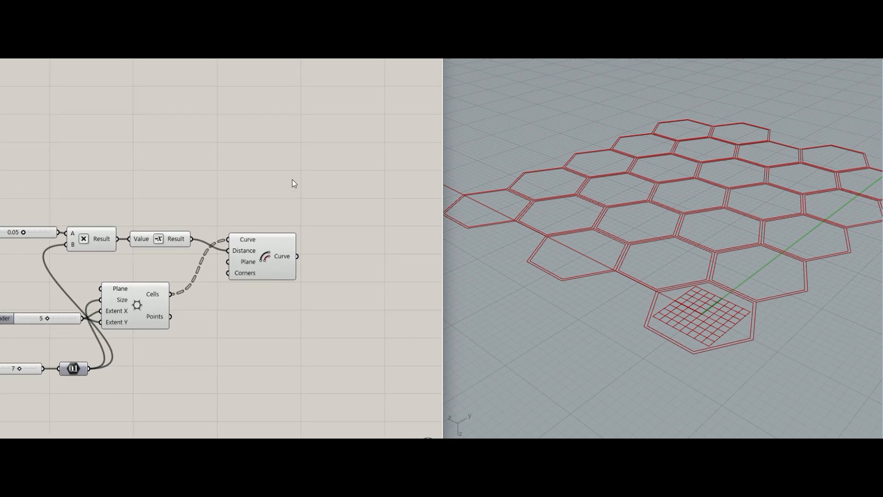
double_click(289, 180)
text(off)
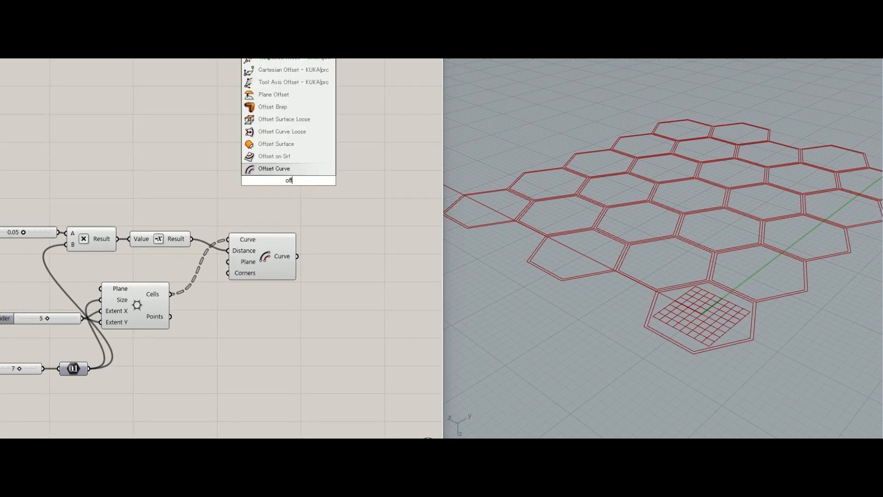
key(Return)
drag(285, 184, 359, 214)
drag(297, 256, 348, 167)
click(350, 229)
Add a second Negative component and connect its Result to the Distance input of the second Offset Curve
double_click(228, 172)
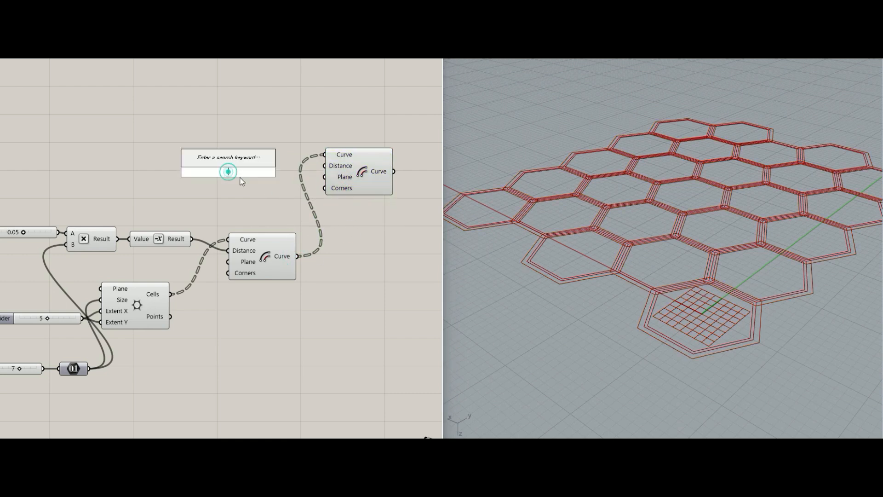
text(nega)
key(Return)
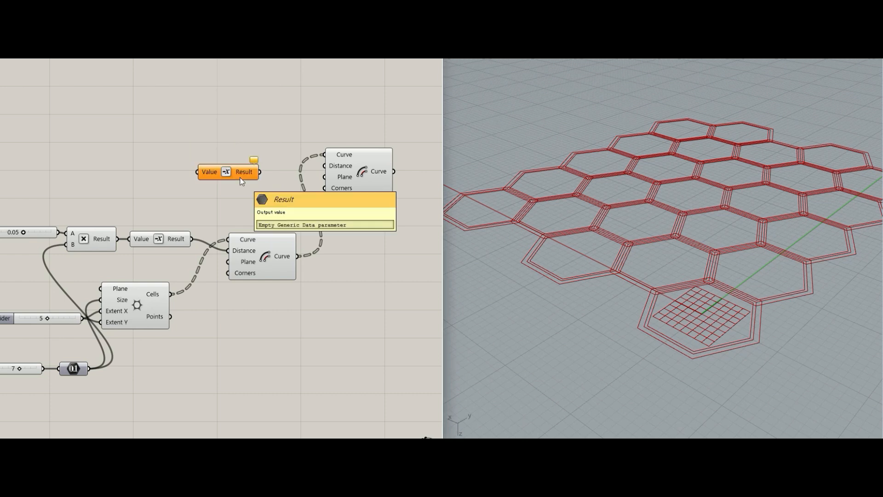
drag(237, 175, 264, 175)
drag(323, 166, 266, 162)
Add a second Multiplication component and connect its Result to the second Negative component's Value input
double_click(180, 179)
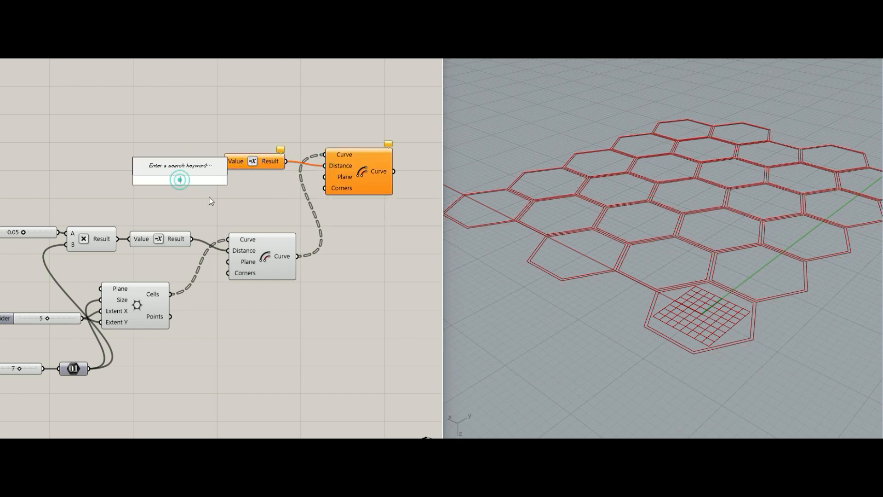
text(*)
key(Return)
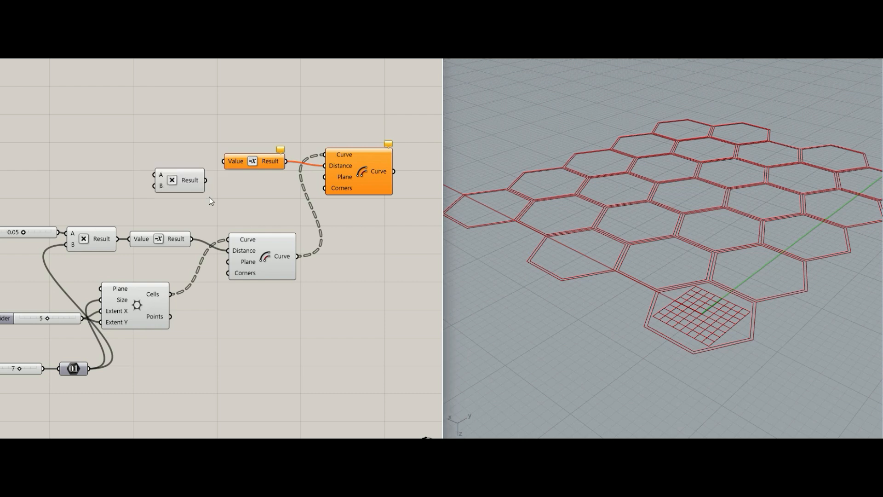
drag(205, 180, 192, 160)
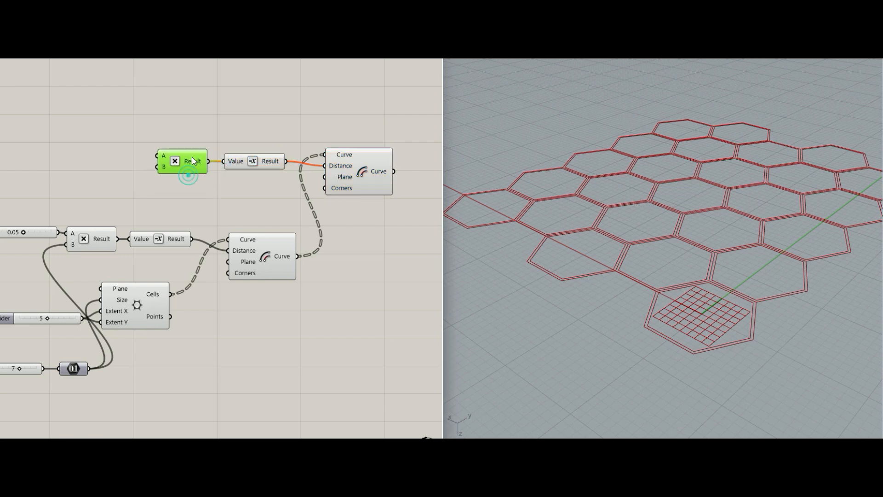
Add a 0.20 number slider to input A of the second Multiplication component and connect the cell-size Number parameter to its input B
double_click(131, 135)
text(0.2)
key(Return)
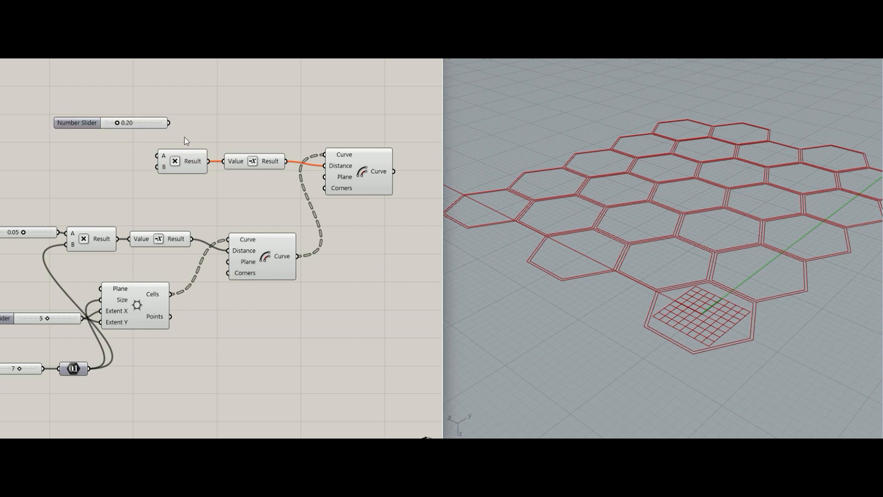
drag(169, 122, 89, 368)
drag(145, 122, 125, 156)
click(375, 169)
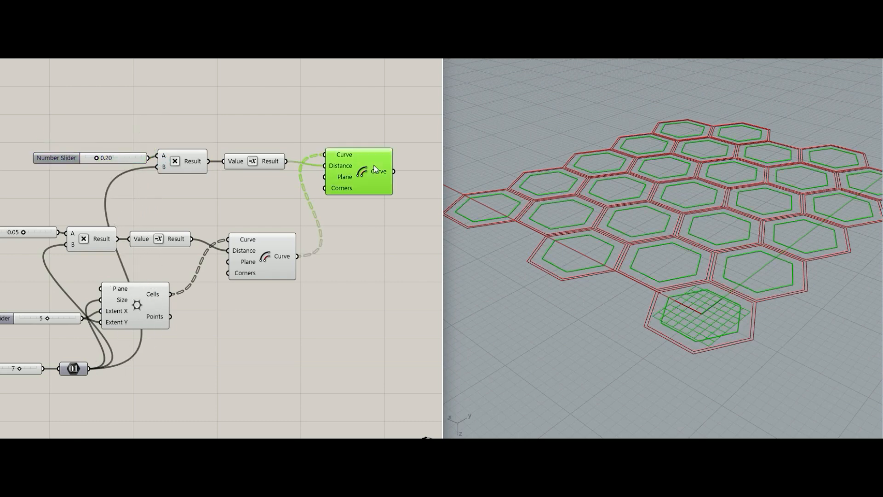
click(362, 227)
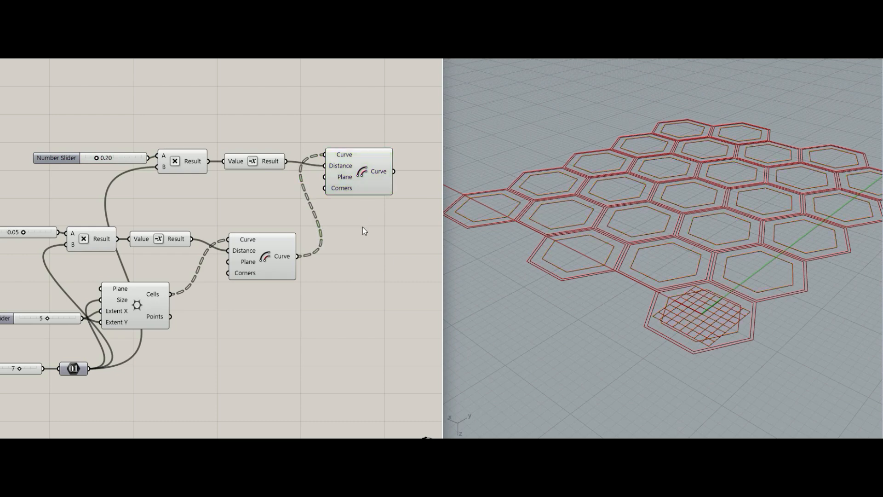
click(342, 164)
click(352, 215)
Add a Move component and connect the second Offset Curve's Curve output to its Geometry input
drag(358, 175, 360, 166)
right_drag(348, 239, 303, 232)
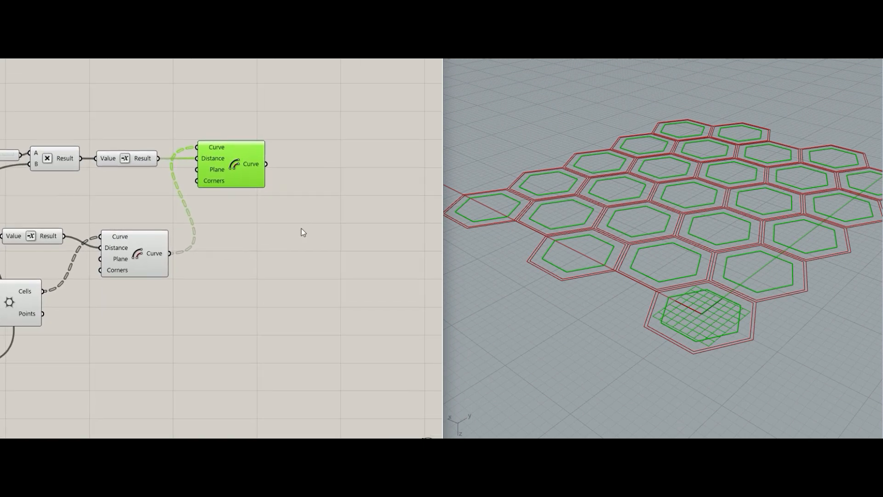
double_click(311, 184)
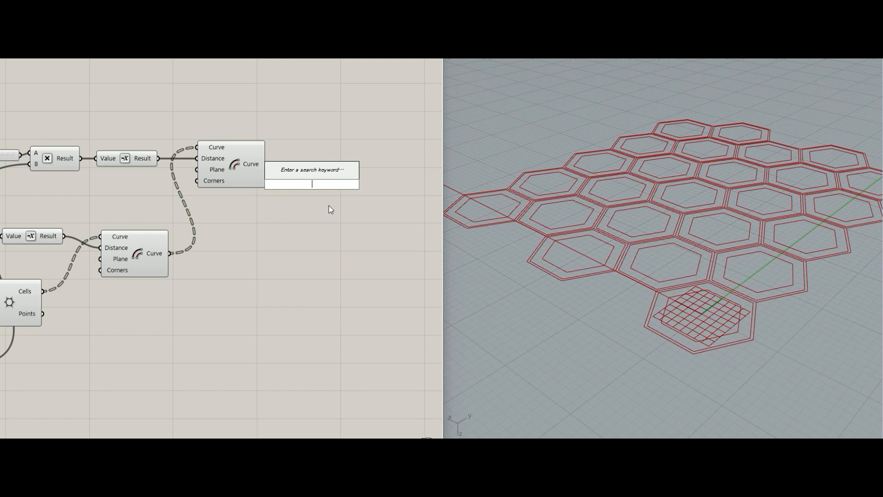
text(move)
key(Return)
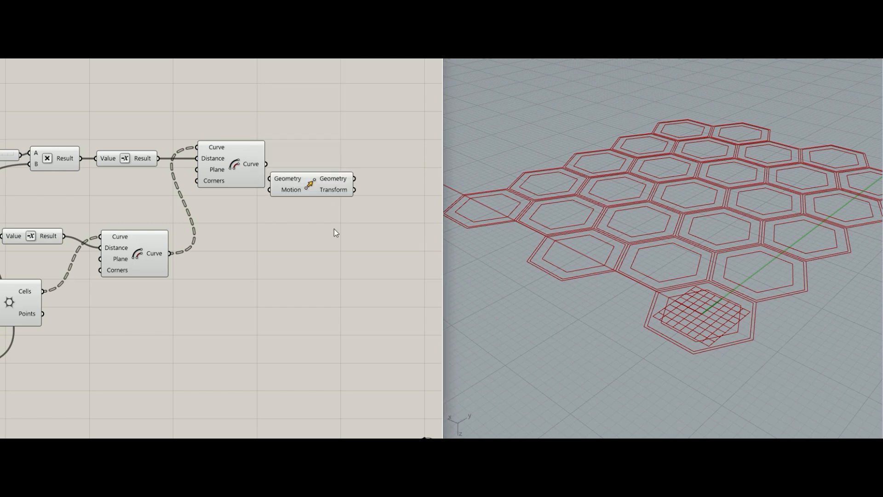
drag(315, 175, 345, 160)
right_drag(286, 212, 258, 245)
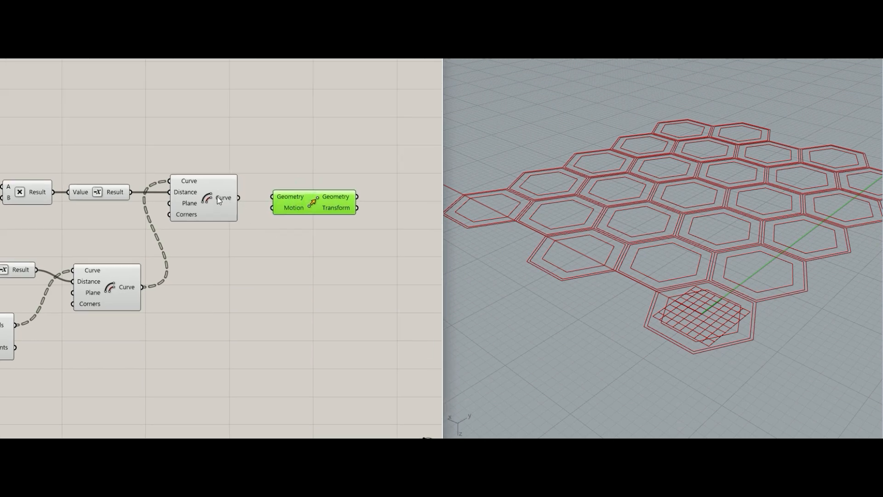
click(217, 197)
click(246, 227)
drag(238, 197, 321, 203)
Add a Unit Z component and connect its Unit vector output to the Move component's Motion input
double_click(277, 271)
text(z)
key(Return)
drag(291, 210, 315, 272)
drag(297, 270, 295, 236)
click(343, 197)
Add a 0.60 number slider and connect it to the Factor input of the Unit Z component
double_click(291, 279)
text(0.60)
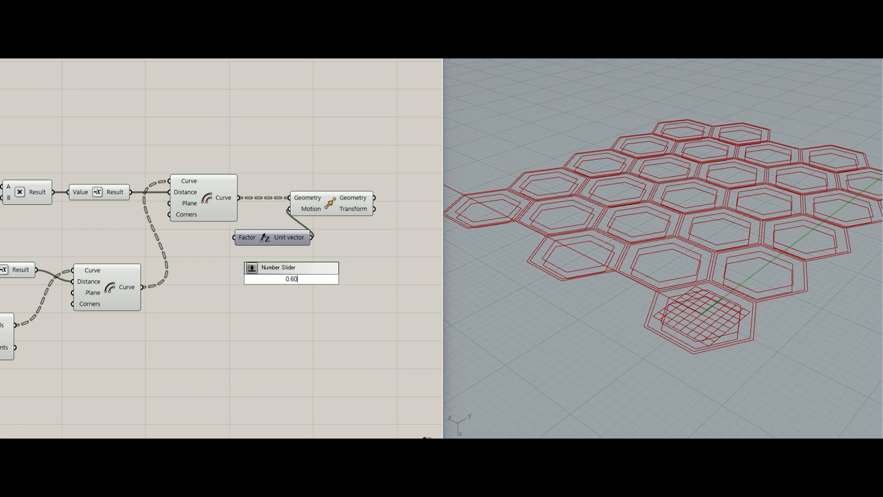
key(Return)
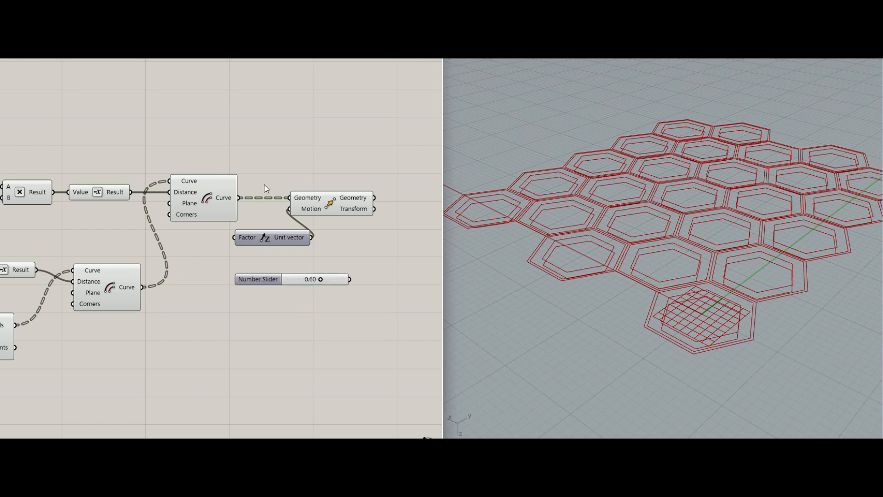
drag(237, 239, 265, 265)
Highlight the moved curves and both offset results in turn to compare them in the model preview
click(333, 197)
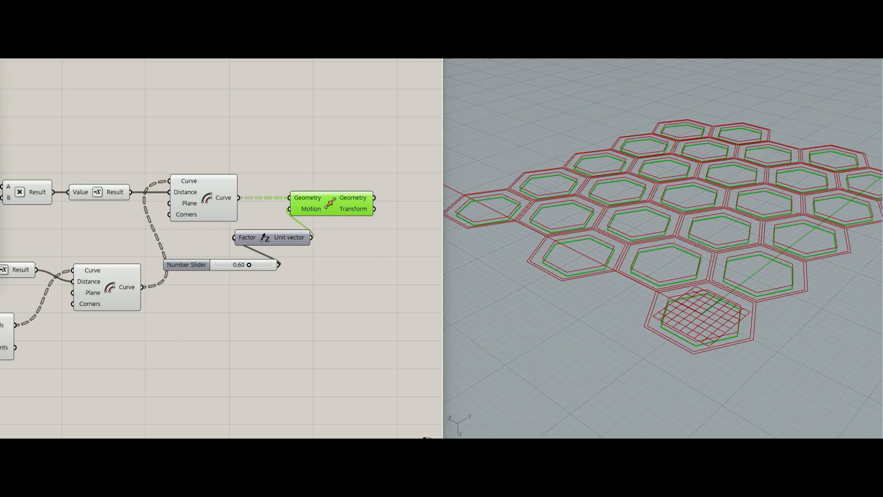
click(361, 150)
click(336, 197)
click(346, 162)
click(214, 201)
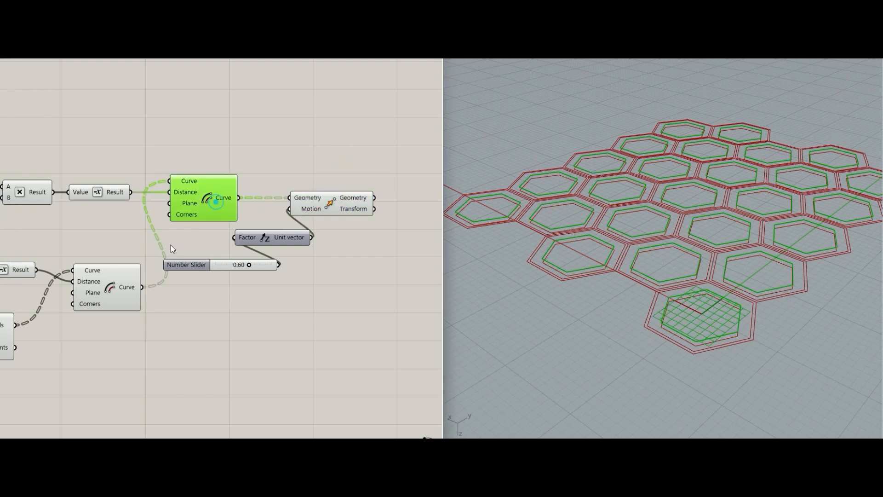
click(123, 288)
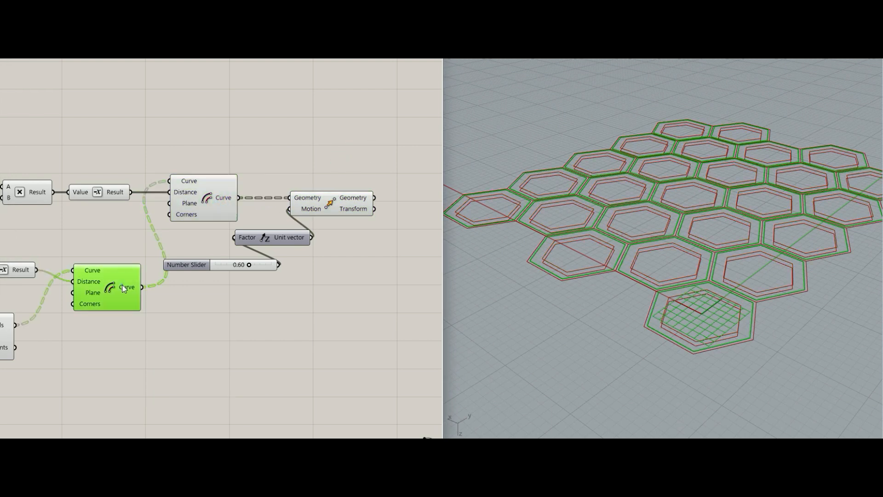
click(292, 92)
Add a Boundary Surfaces component and connect the first Offset Curve's Curve output to its Edges input
double_click(266, 189)
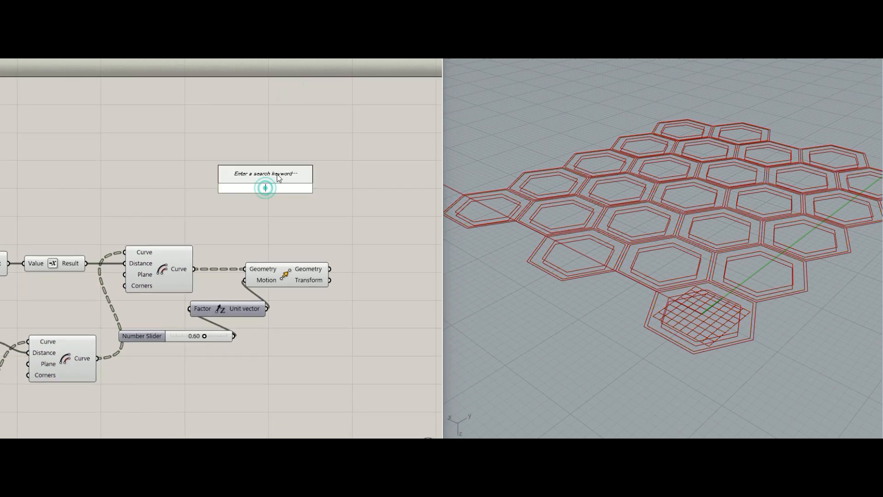
text(boun)
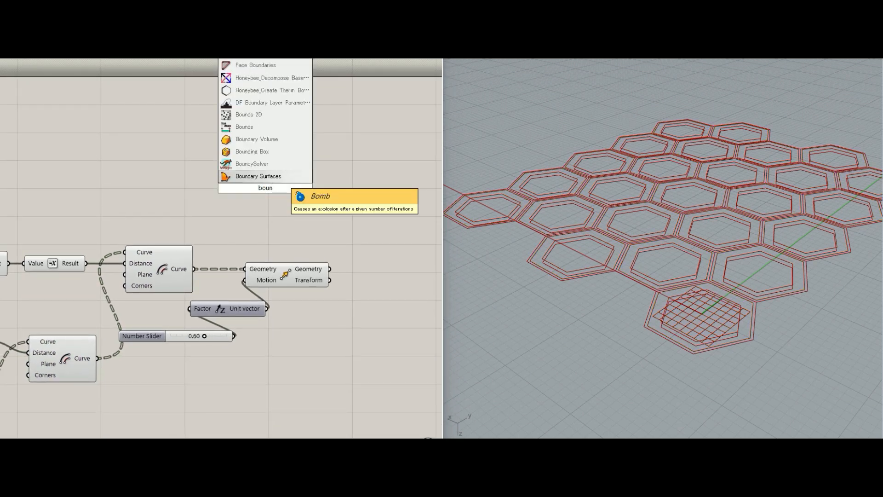
click(277, 177)
drag(286, 199, 322, 180)
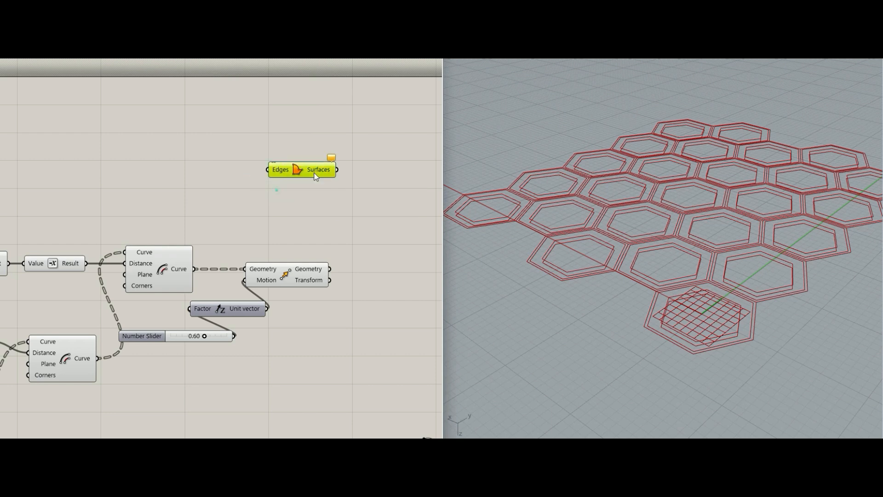
click(82, 358)
mouse_move(93, 367)
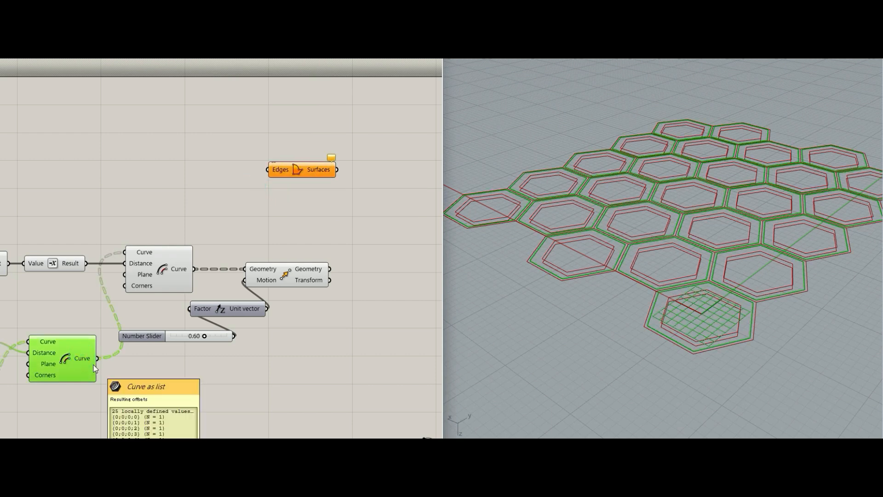
right_drag(86, 362, 126, 349)
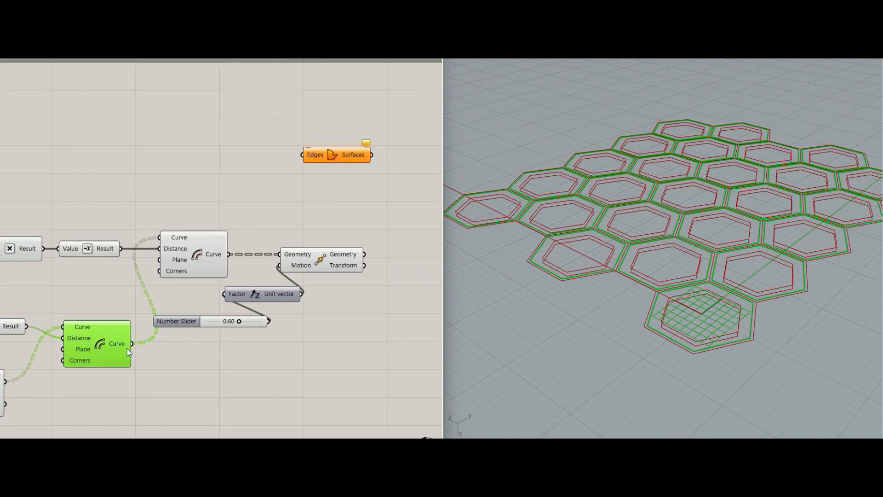
drag(148, 292, 304, 156)
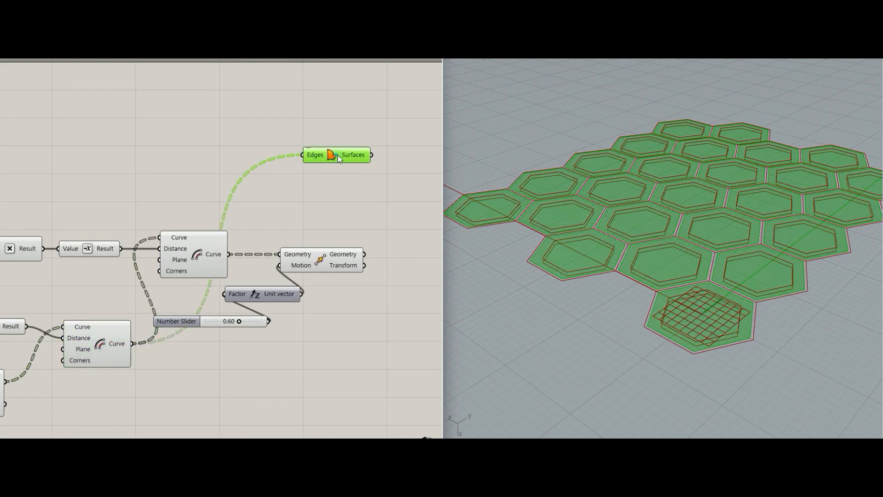
Add an Extrude component and connect the Boundary Surfaces output to its Base input
right_drag(341, 185, 282, 203)
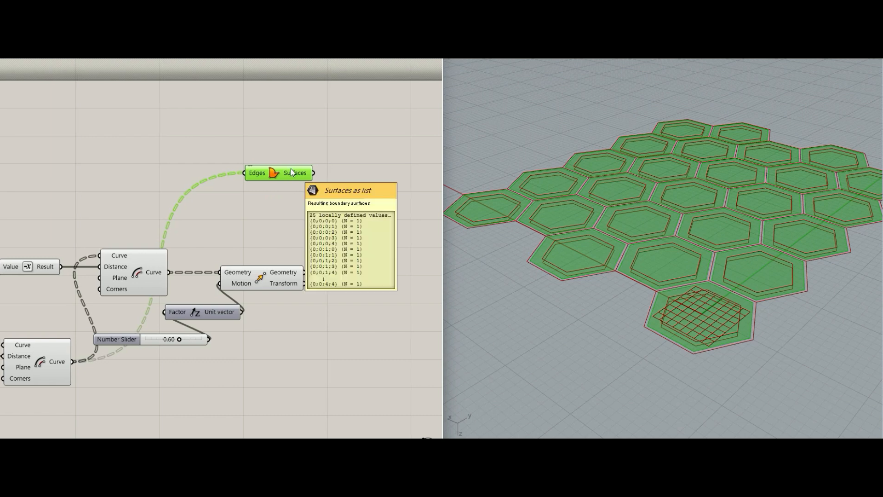
double_click(330, 211)
text(ext)
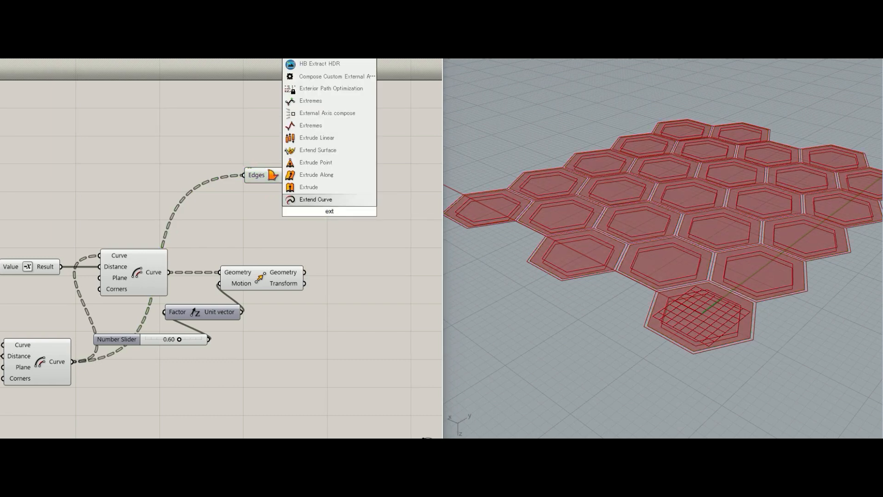
key(Up)
key(Return)
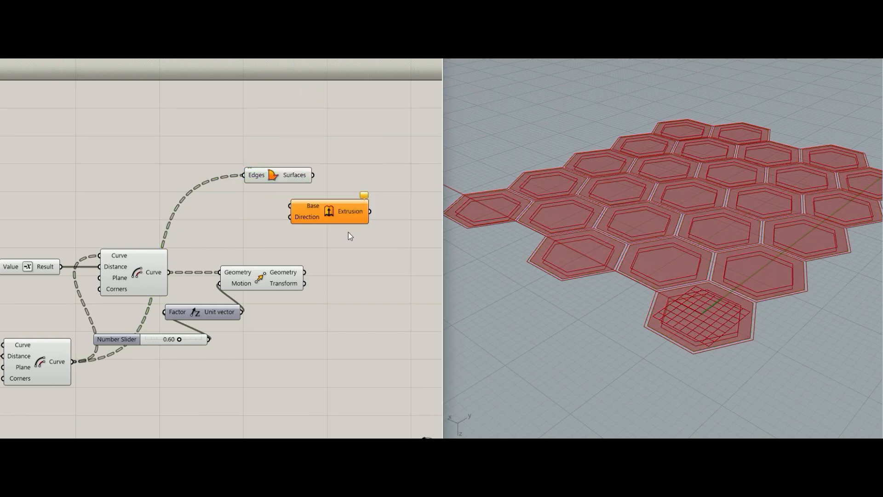
drag(347, 212, 401, 186)
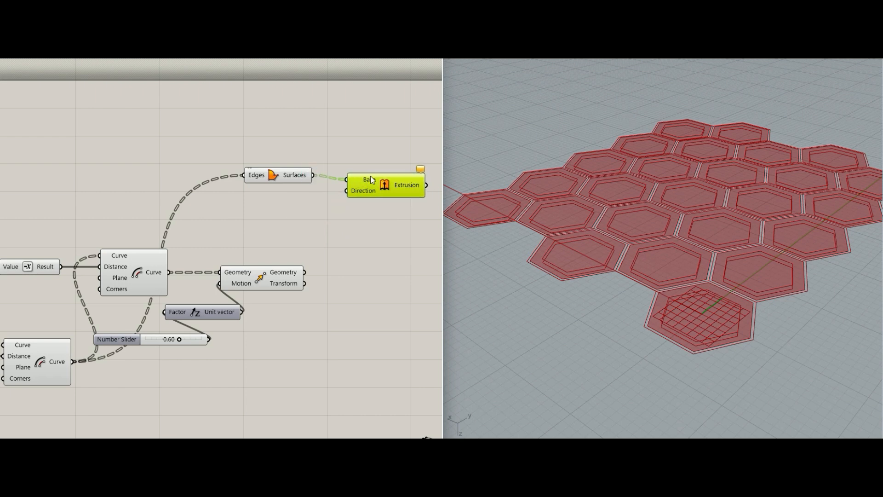
Add a Negative component and connect its Result to the Extrude component's Direction input
double_click(307, 244)
text(nega)
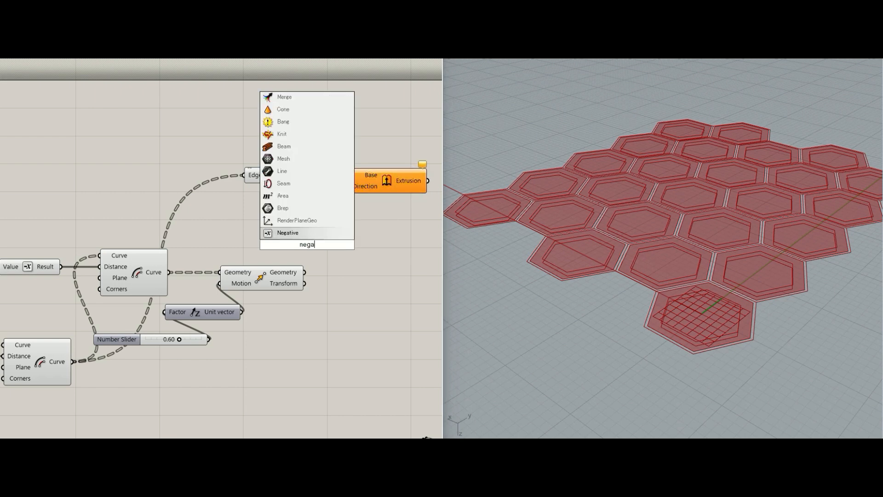
key(Return)
drag(321, 248, 341, 213)
drag(350, 221, 352, 223)
Add a Unit Z component and connect its Unit vector output to the Value input of the extrusion's Negative component
click(256, 242)
double_click(260, 222)
text(z)
key(Return)
drag(315, 224, 283, 222)
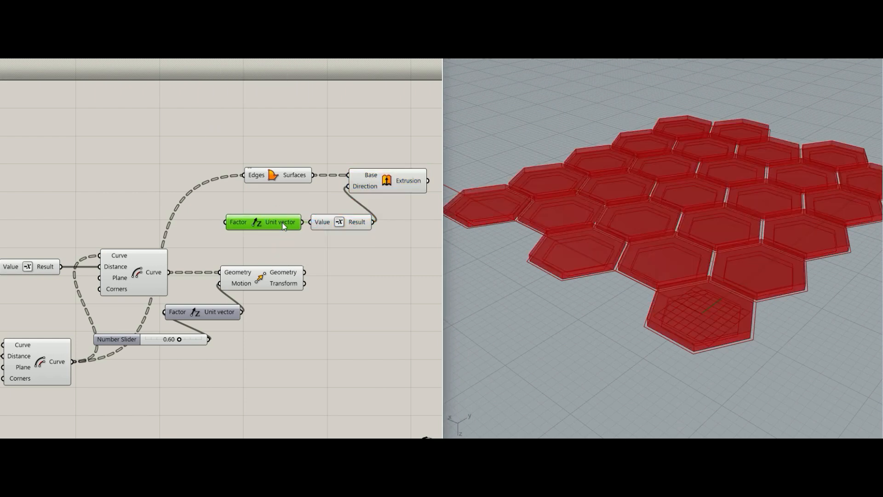
Add a 0.5 number slider and connect it to the Factor input of the extrusion's Unit Z component
double_click(203, 212)
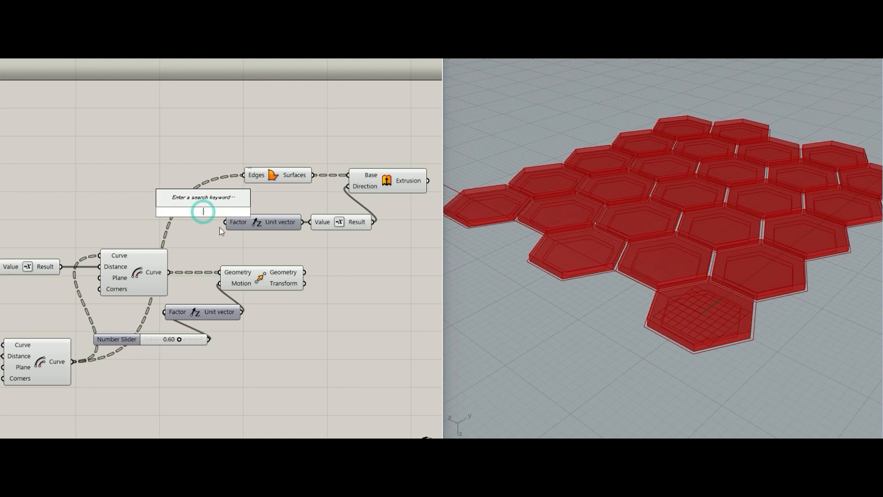
text(0.5)
key(Return)
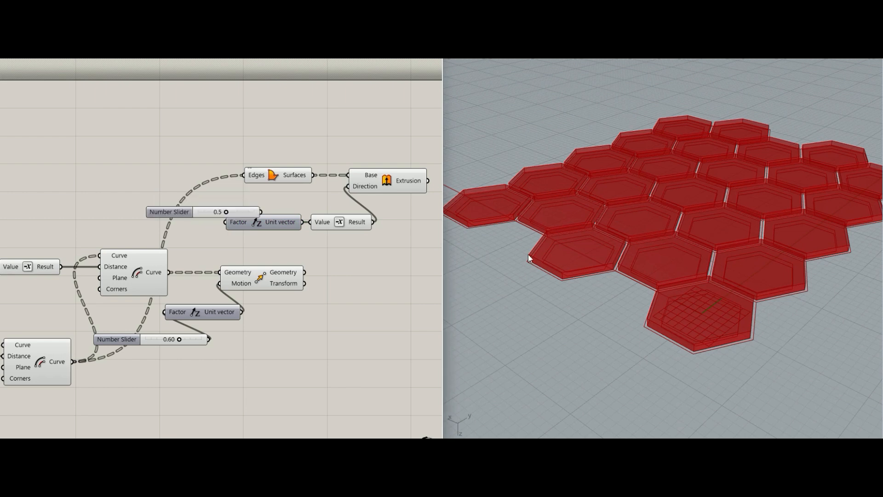
drag(243, 212, 226, 222)
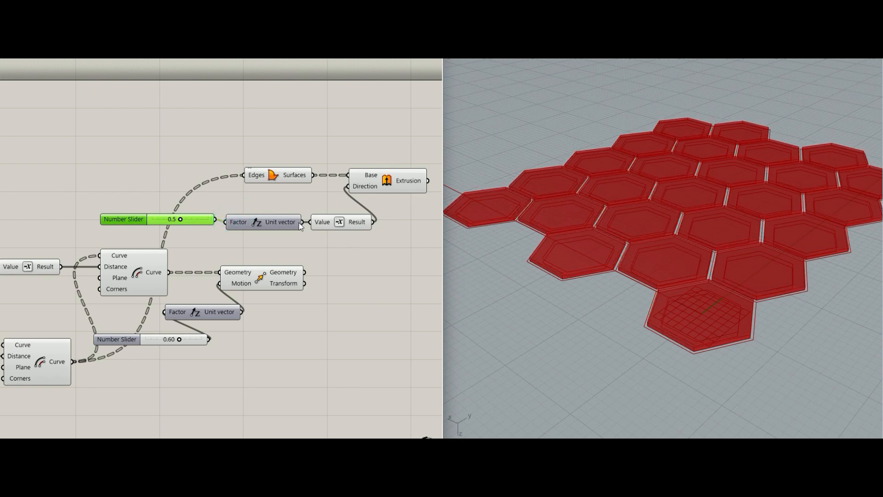
Feed both the Unit Z vector and the Negative component's Result into the Extrude component's Direction input
drag(342, 190, 348, 186)
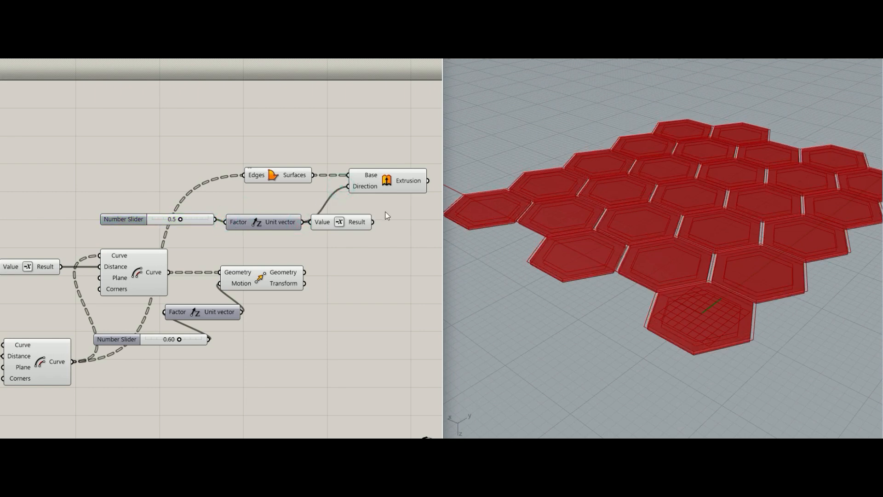
drag(372, 222, 348, 186)
click(395, 205)
right_drag(373, 202, 308, 212)
scroll(590, 249, down, 4)
scroll(589, 258, up, 6)
right_drag(589, 263, 570, 251)
scroll(570, 251, down, 4)
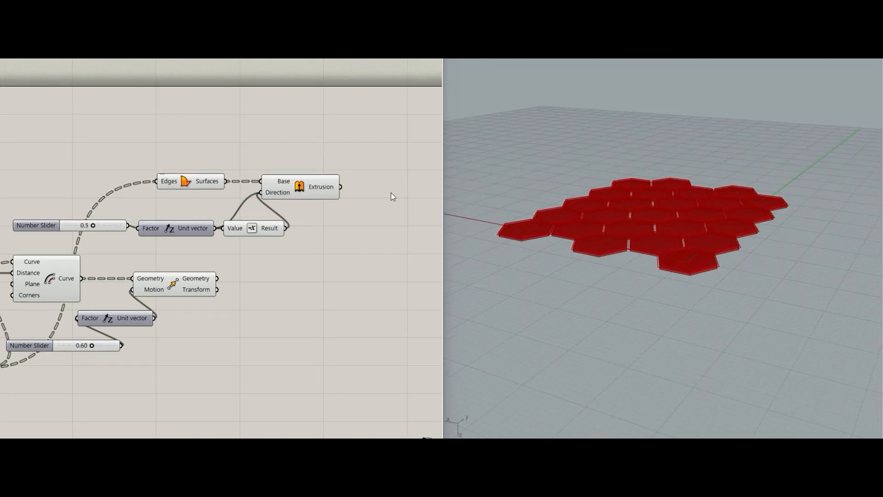
click(329, 190)
click(326, 233)
Add a Geometry parameter and connect the Extrude component's Extrusion output to it
right_drag(325, 232, 256, 258)
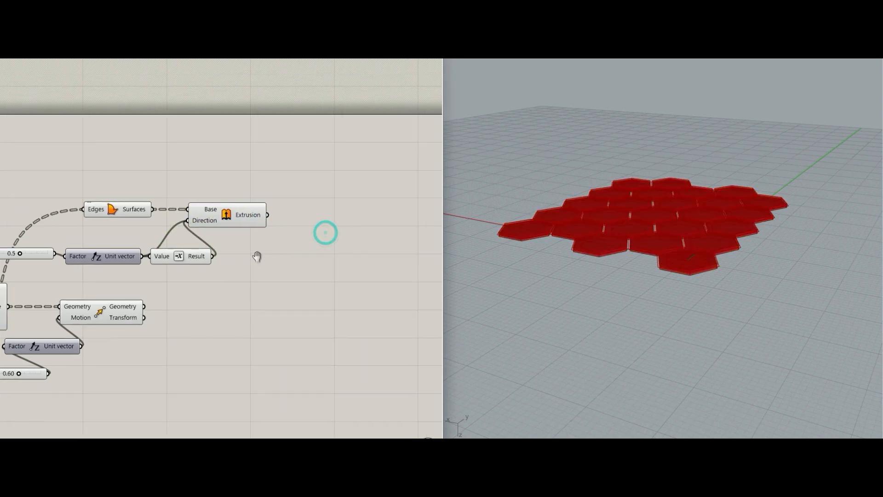
double_click(340, 224)
text(geo)
key(Return)
drag(267, 211, 330, 224)
drag(333, 225, 331, 210)
click(308, 248)
right_drag(278, 257, 324, 276)
click(303, 264)
Group the Boundary Surfaces, Extrude, Negative and Unit Z components together with the 0.5 number slider
scroll(325, 276, down, 1)
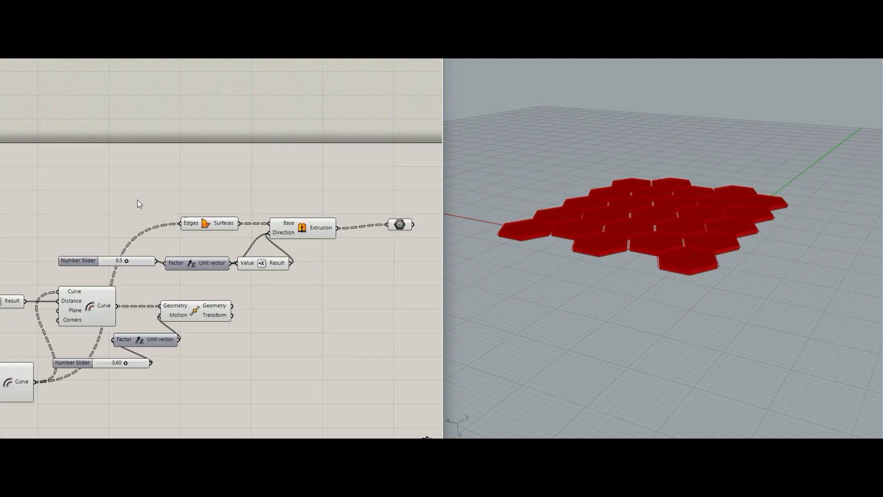
drag(106, 197, 363, 284)
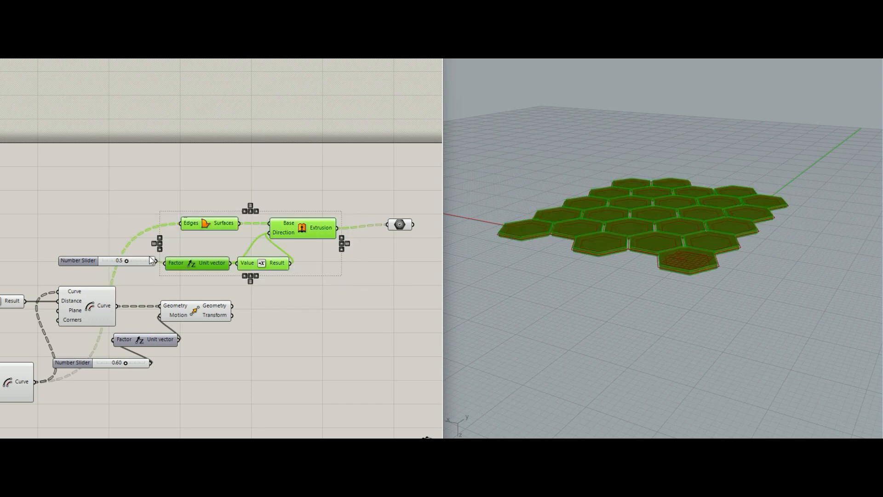
shift+click(144, 262)
middle_click(148, 249)
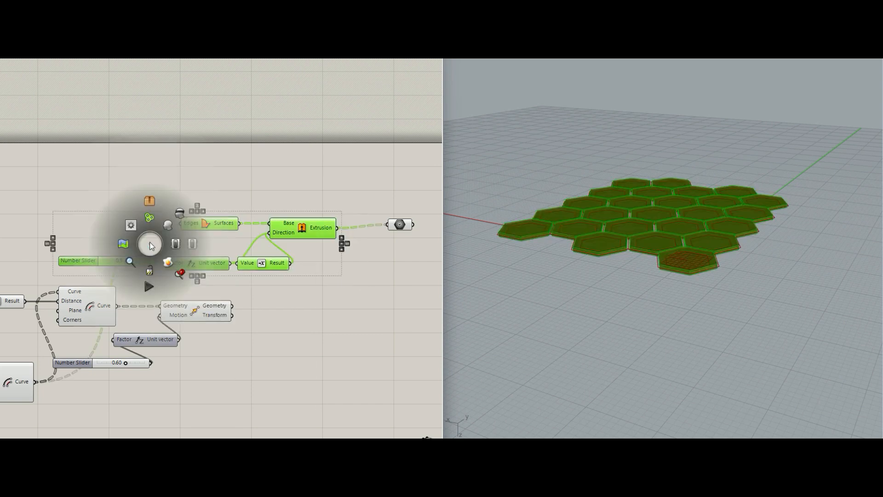
click(149, 219)
drag(211, 223, 225, 193)
click(350, 276)
click(409, 228)
scroll(368, 276, down, 2)
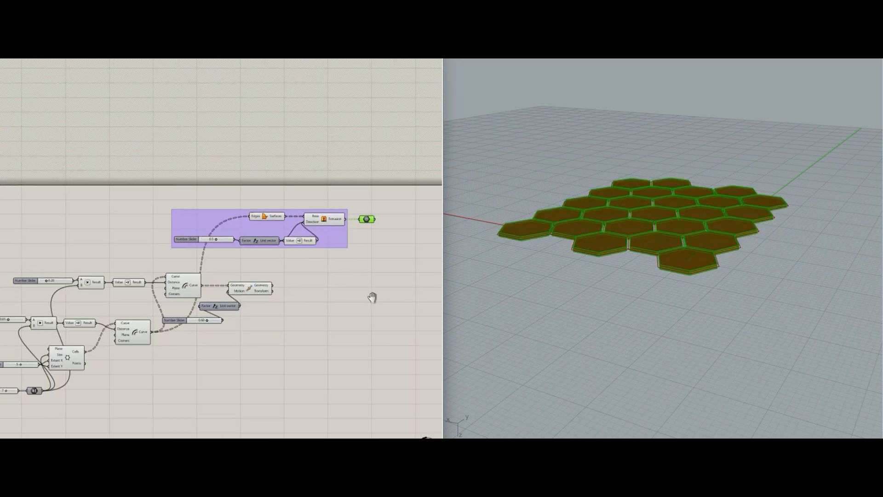
scroll(276, 322, up, 2)
right_drag(249, 331, 313, 230)
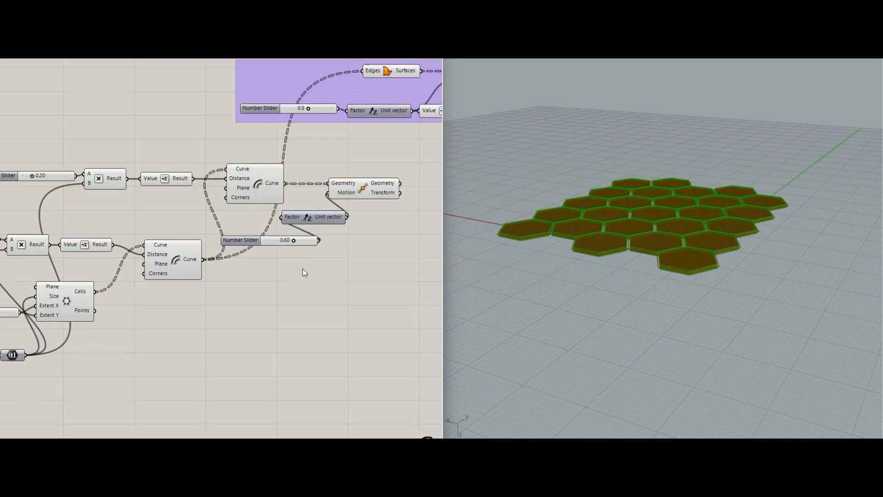
Add a Geometry parameter beside the Move component and connect Move's Geometry output to it
right_drag(274, 275, 249, 292)
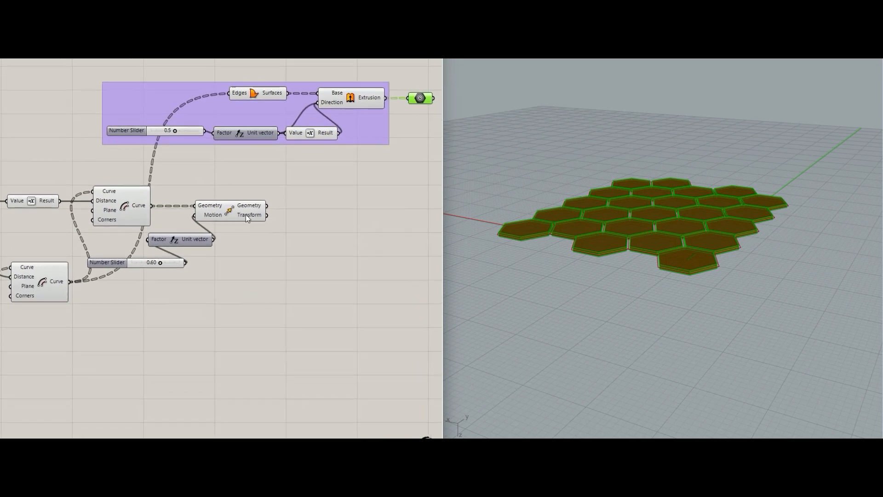
click(239, 209)
right_drag(276, 244, 244, 271)
double_click(244, 268)
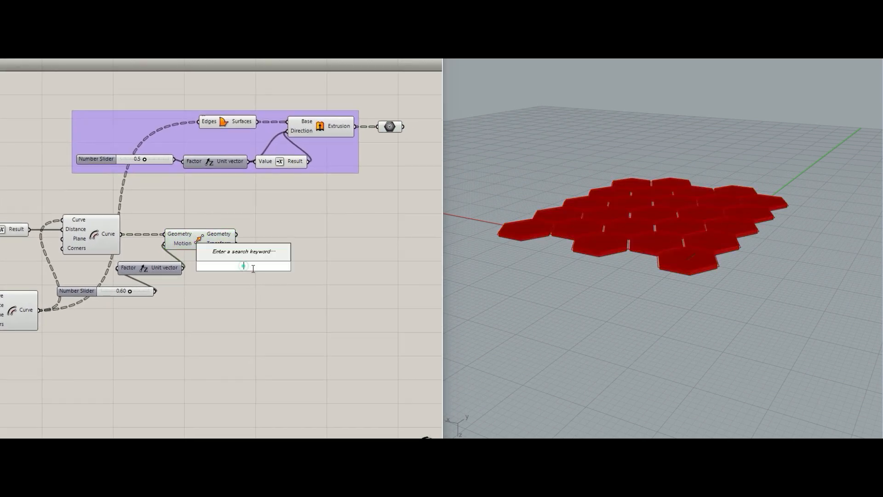
text(geom)
key(Return)
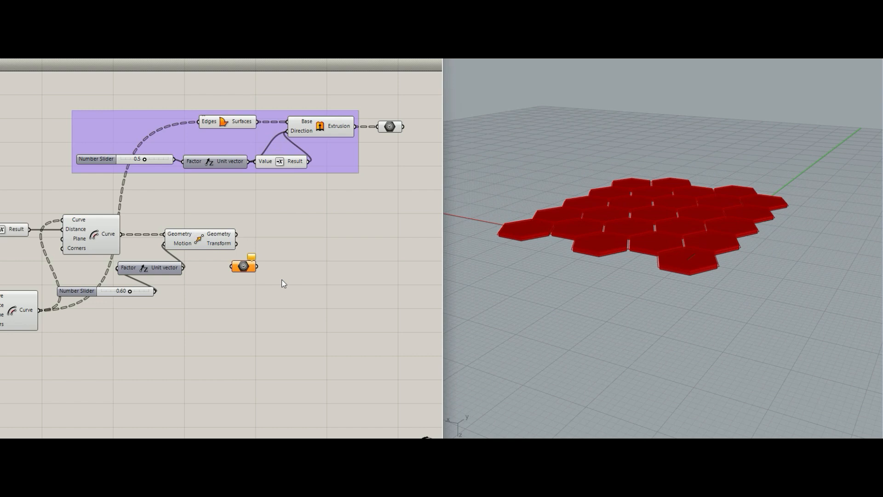
drag(248, 266, 271, 265)
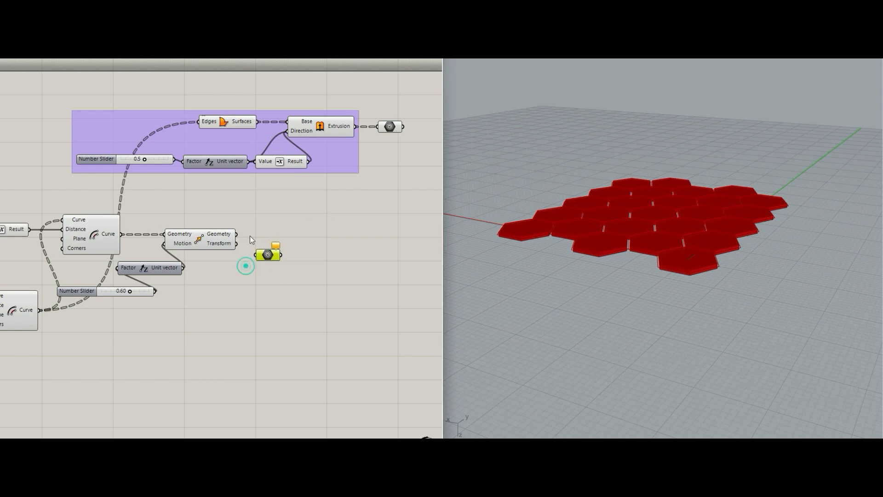
drag(236, 233, 281, 261)
click(296, 257)
click(212, 238)
click(285, 235)
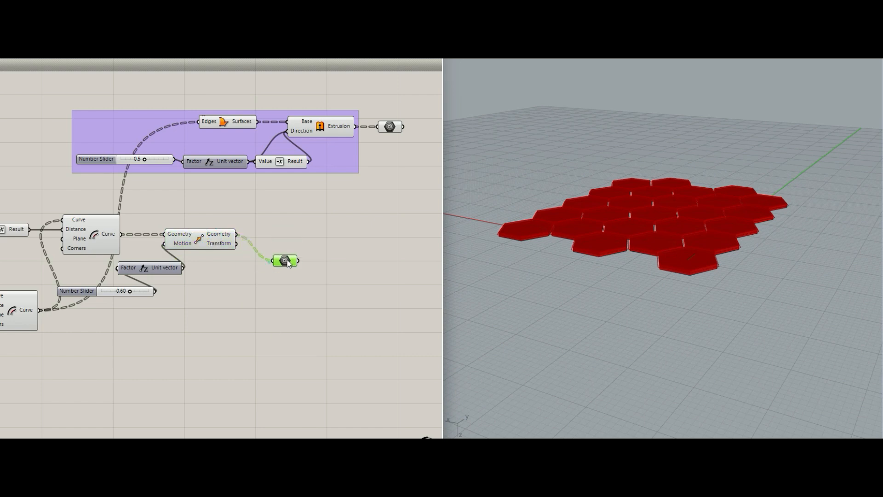
right_drag(653, 253, 644, 184)
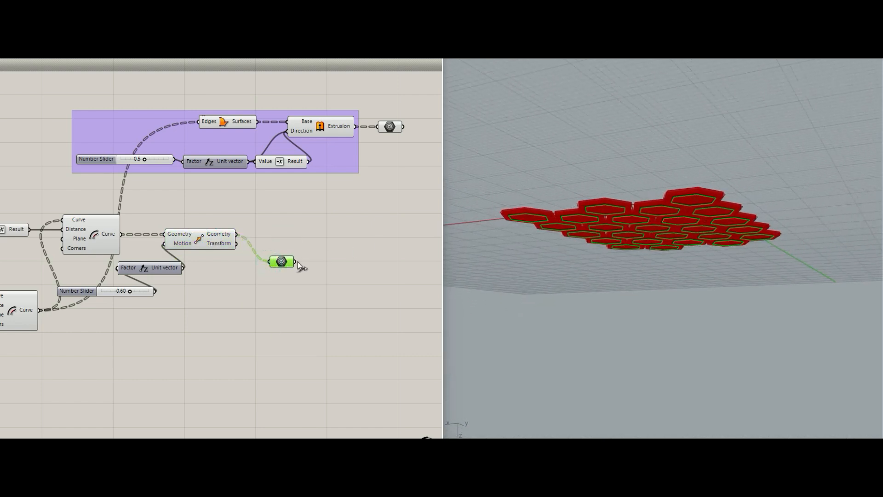
click(282, 262)
click(312, 244)
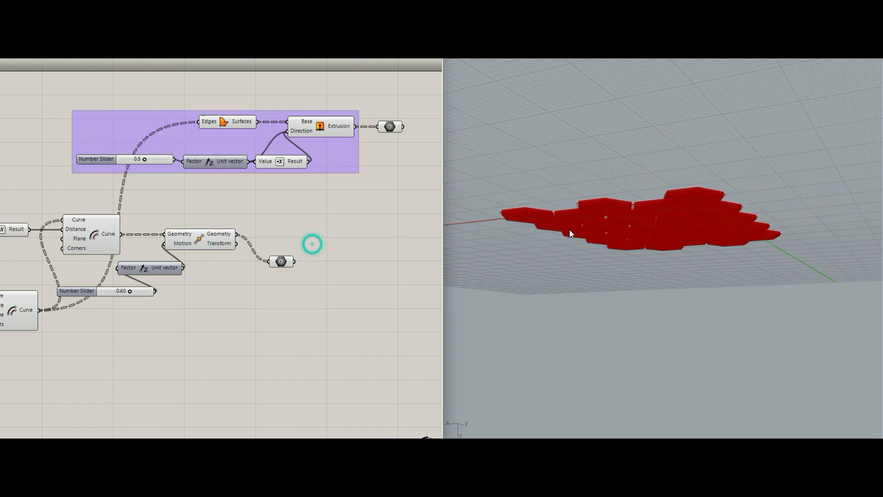
click(280, 261)
click(302, 238)
Add an Area component and feed it from the Geometry parameter holding the moved outlines
right_drag(294, 273, 231, 261)
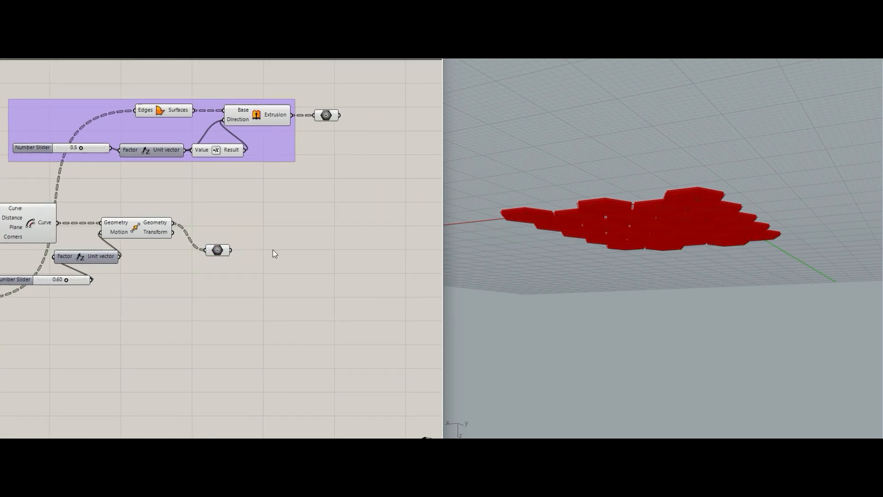
double_click(272, 276)
text(area)
key(Return)
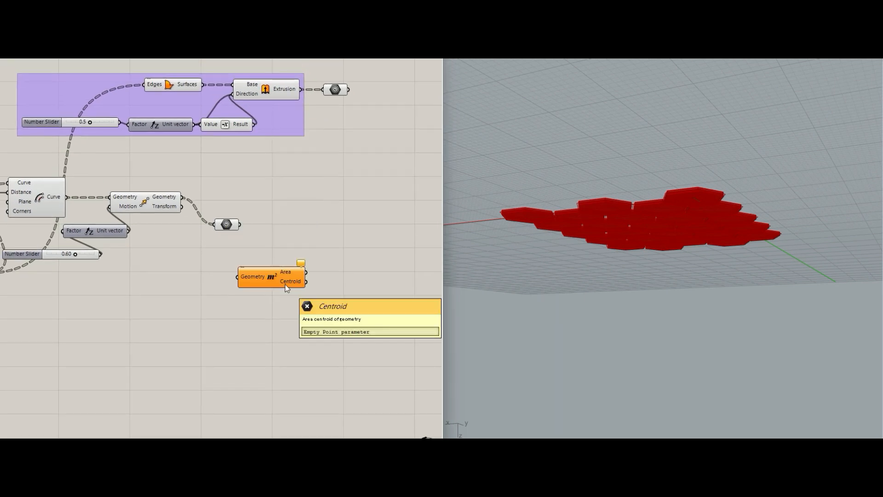
drag(239, 225, 238, 277)
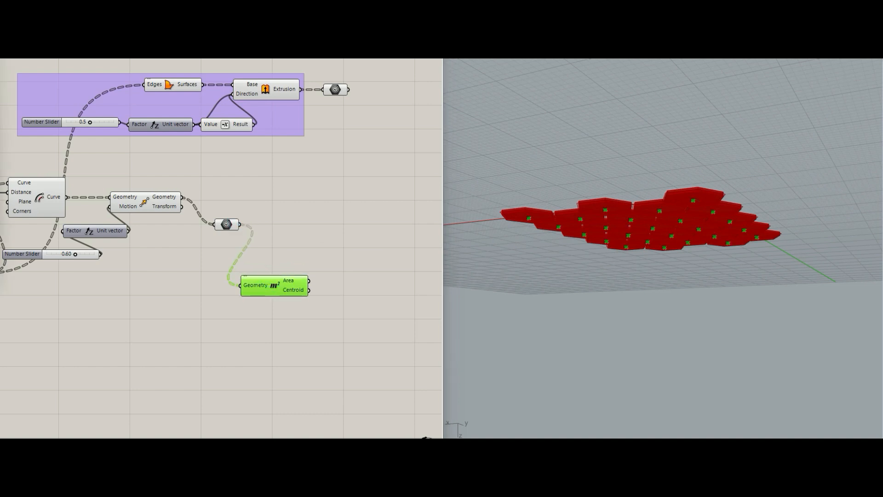
Add a Circle component and connect the Area component's Centroid output to its Plane input
double_click(338, 298)
text(cir)
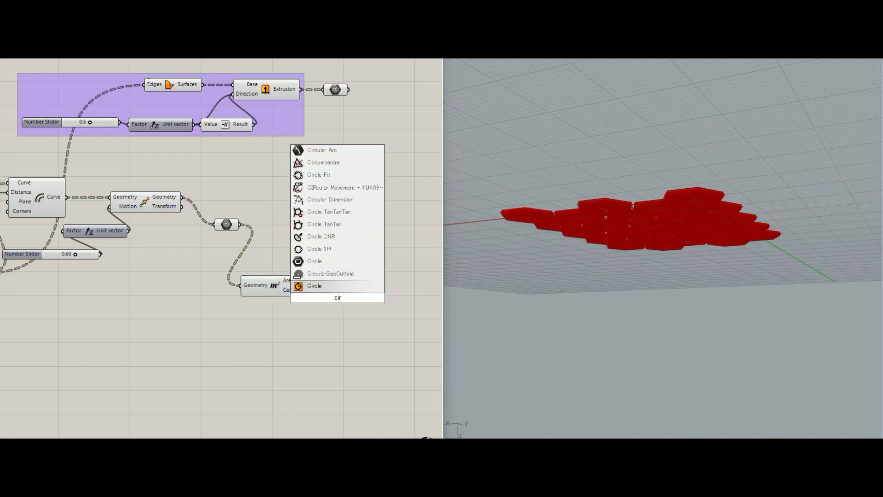
key(Return)
click(358, 299)
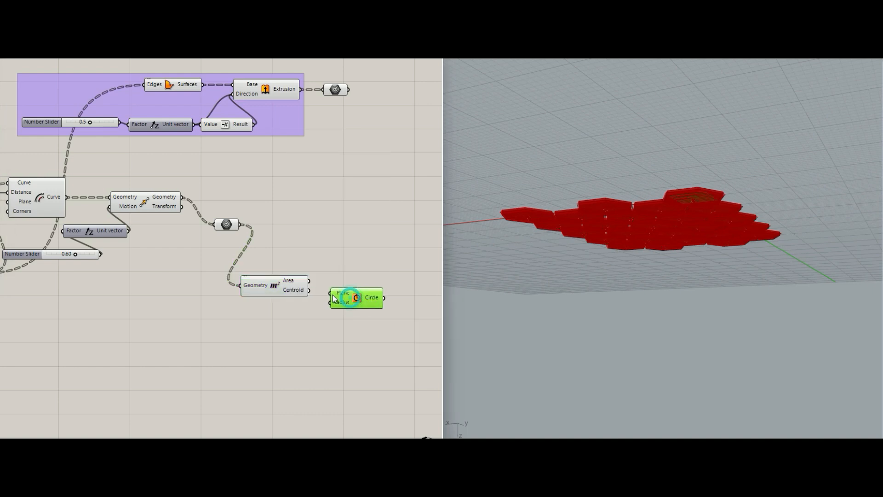
drag(332, 293, 383, 289)
scroll(700, 203, up, 2)
Add two Multiplication components, feeding the first one's Result into the second's B input and the second's Result into the Circle's Radius
double_click(316, 336)
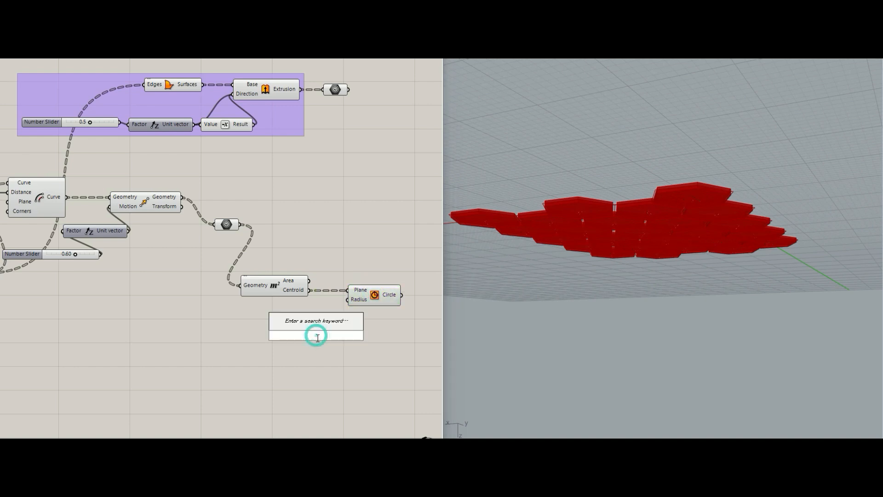
text(multiplication)
key(Return)
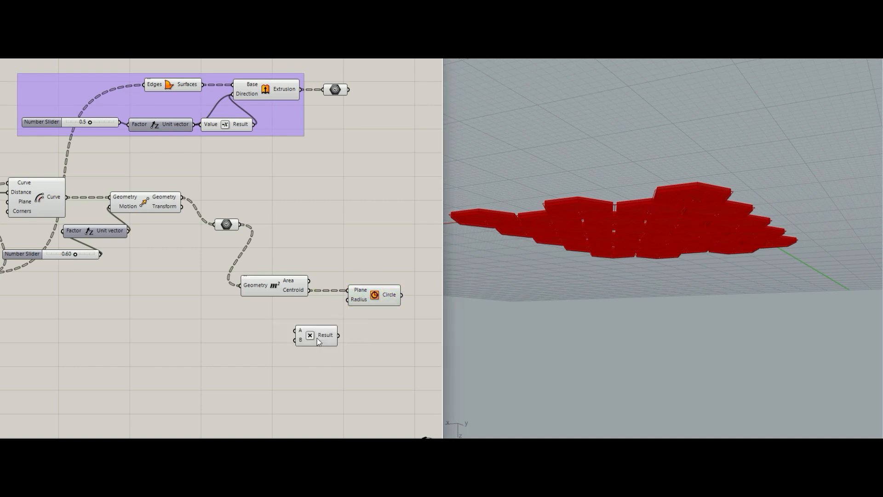
click(324, 338)
key(ctrl+c)
key(ctrl+v)
drag(324, 339, 325, 321)
drag(266, 343, 272, 345)
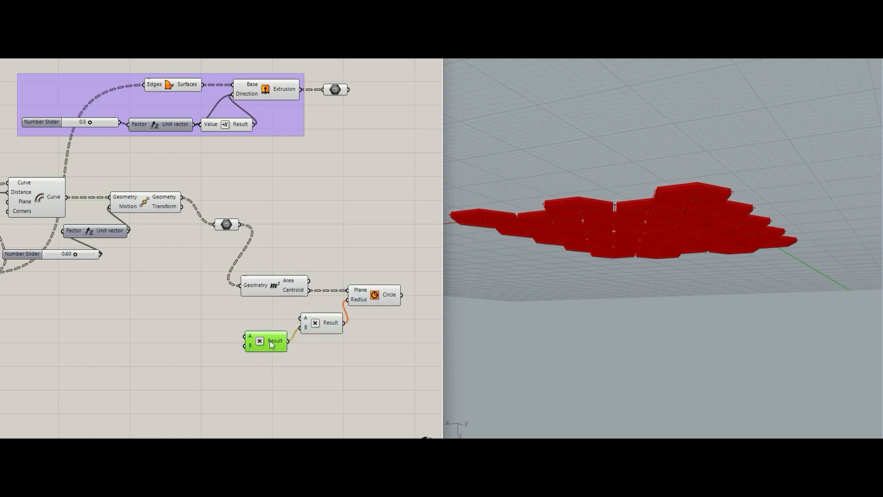
Add a Division component before the two chained Multiplication components
click(201, 367)
double_click(175, 369)
text(/)
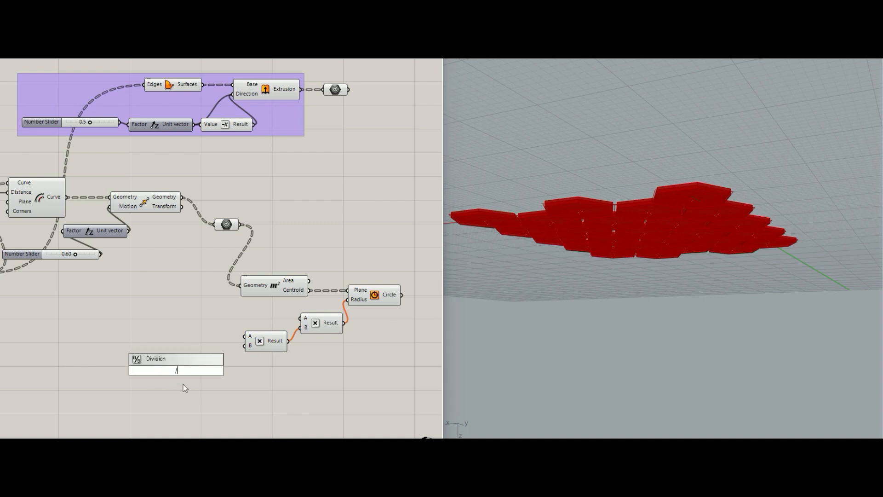
key(Return)
right_drag(184, 384, 273, 338)
drag(252, 335, 241, 336)
Add a Panel containing 2, shrink it, and connect it to the Division component's B input
right_drag(175, 366, 222, 349)
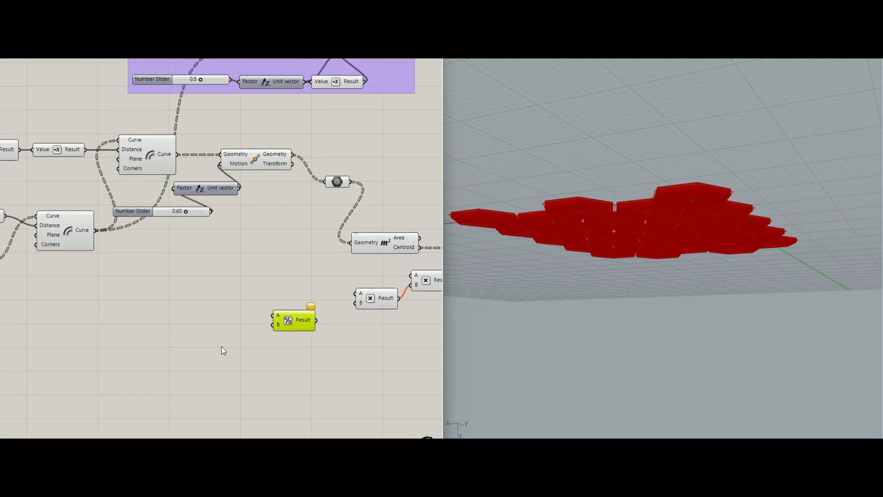
double_click(221, 347)
text(pane)
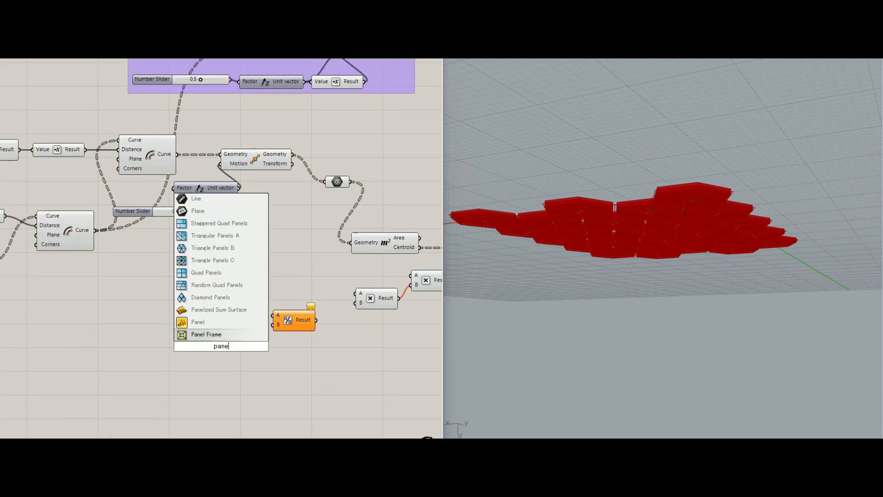
click(197, 322)
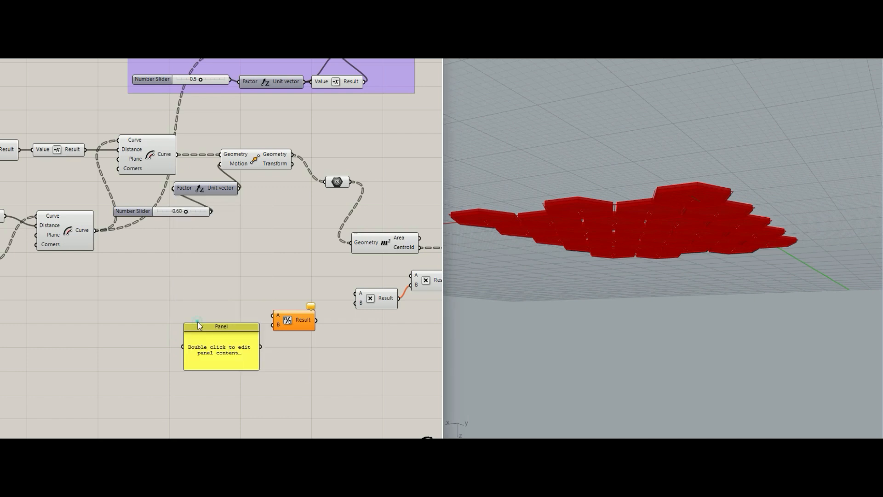
double_click(220, 349)
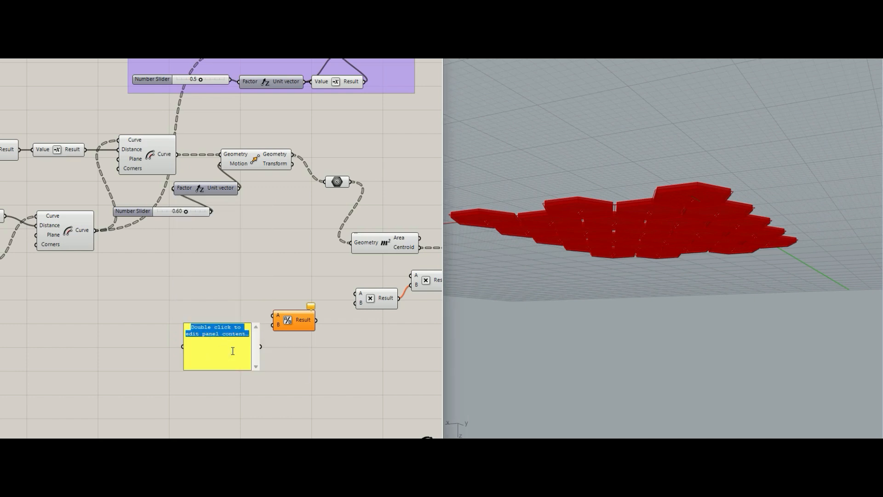
text(2)
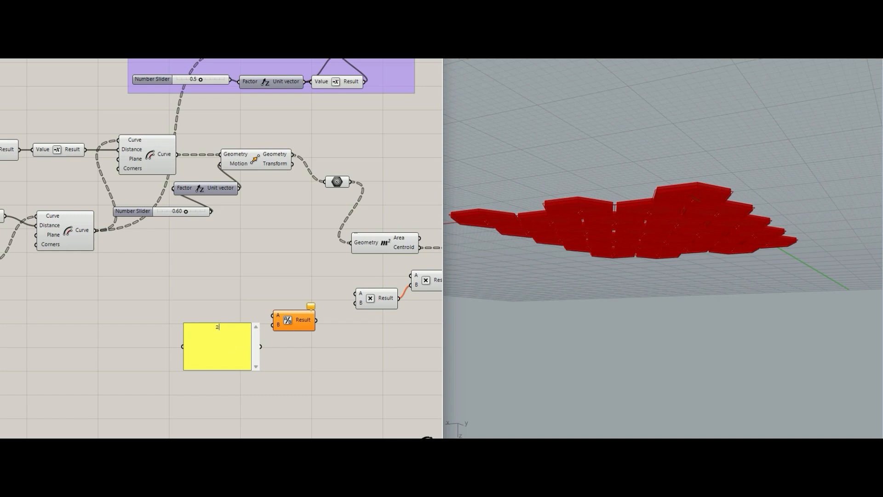
click(257, 298)
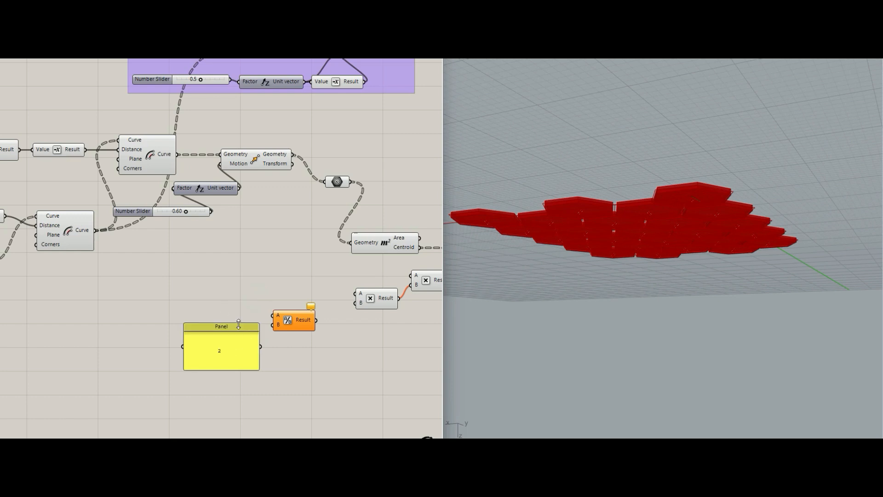
drag(238, 323, 235, 351)
scroll(281, 347, up, 2)
right_drag(279, 347, 244, 352)
drag(188, 363, 234, 321)
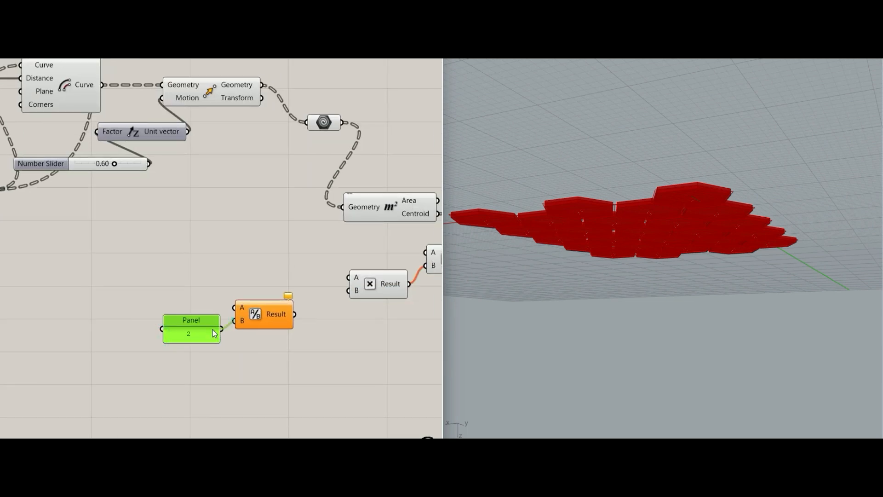
Add a number slider set to 3 and place it beside the Panel containing 2
double_click(138, 294)
text(3)
key(Return)
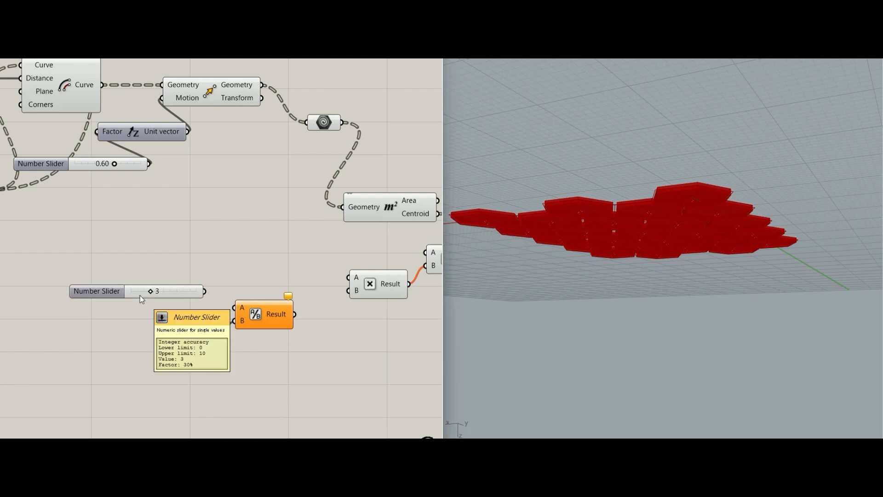
drag(181, 289, 139, 291)
Add a Square Root component, connect the slider of 3 to its Value input and its Result to the Division component's A input
double_click(202, 256)
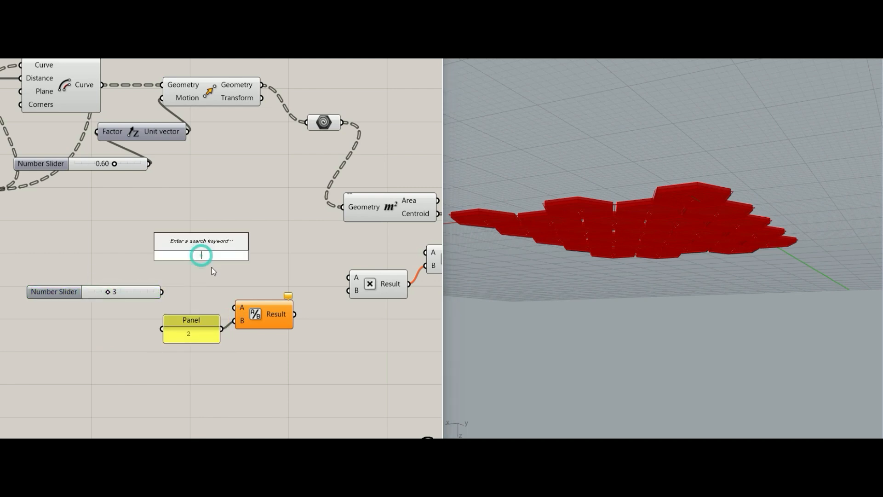
text(roo)
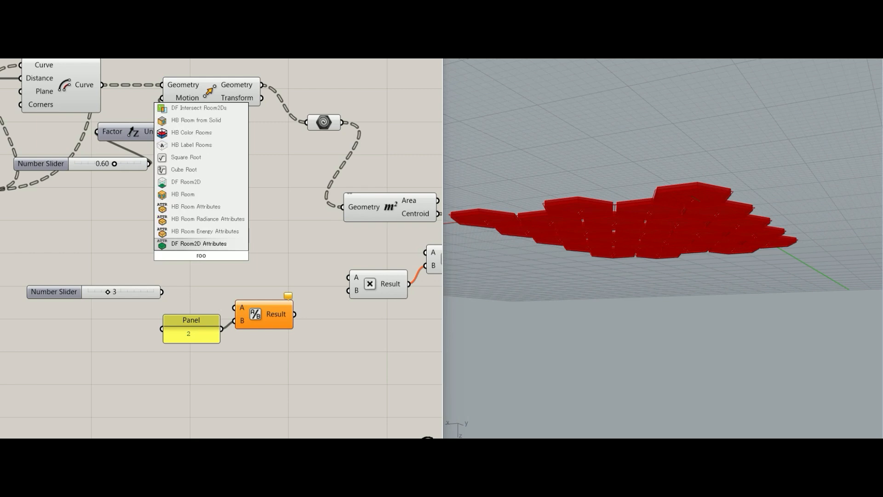
text(t)
key(Up)
key(Return)
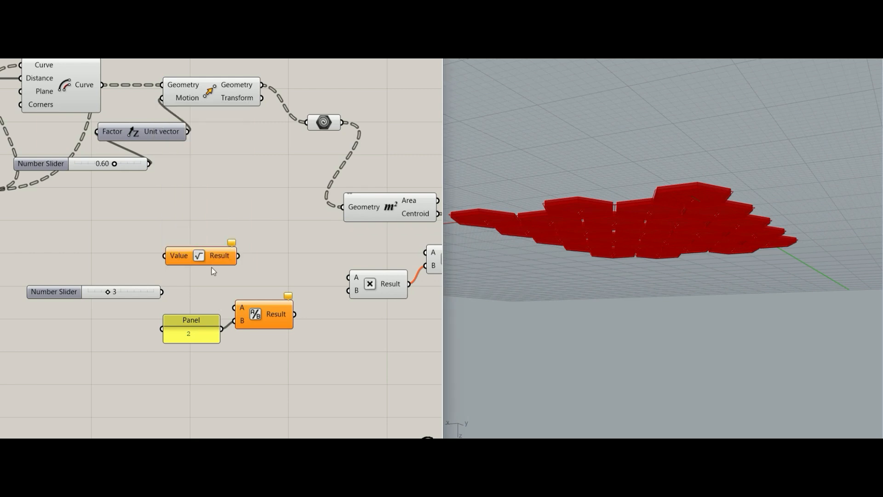
drag(159, 295, 180, 278)
drag(236, 275, 235, 307)
drag(169, 289, 203, 278)
Connect the Division component's Result to the first Multiplication component's A input
click(266, 313)
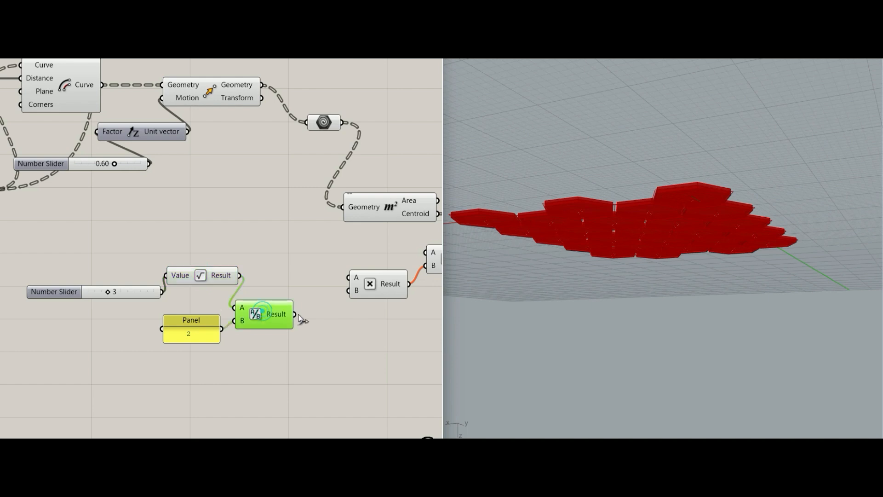
drag(303, 292, 348, 277)
click(367, 288)
click(333, 330)
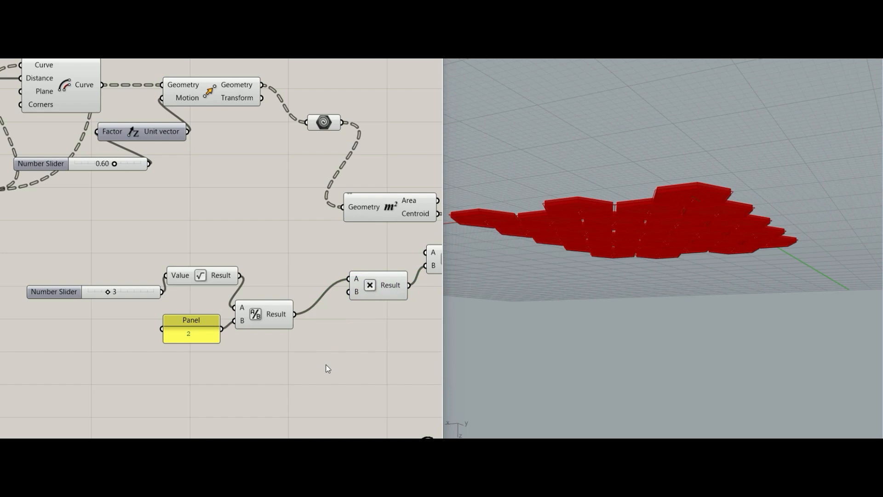
Add a 0.7 number slider and connect it to the first Multiplication component's B input
double_click(296, 373)
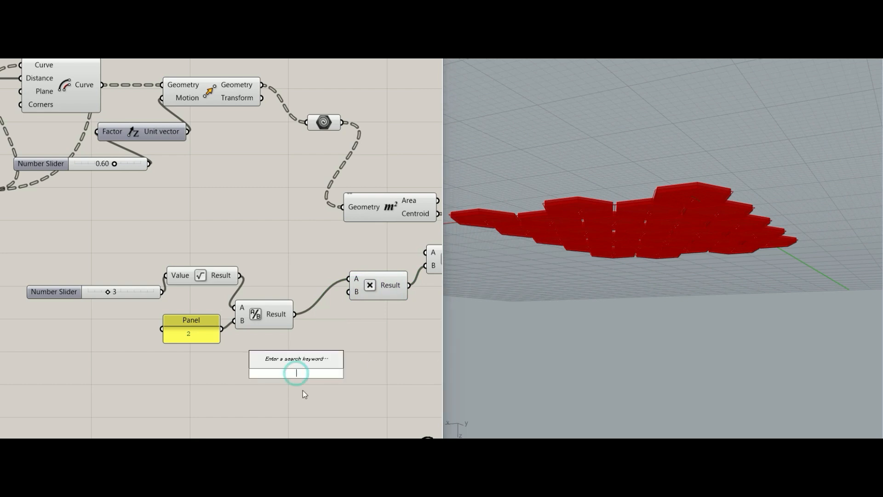
text(0.7)
key(Return)
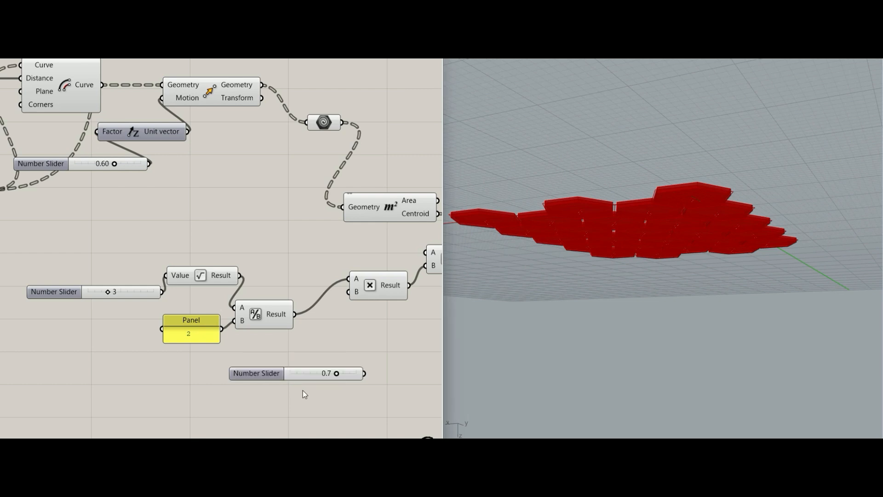
right_drag(295, 335, 254, 285)
drag(261, 276, 211, 345)
Examine the circles at the cell centroids from below and the Multiplication chain that drives their radius
mouse_move(572, 202)
right_down()
mouse_move(605, 256)
mouse_move(558, 276)
mouse_move(584, 210)
right_up()
scroll(334, 273, down, 2)
scroll(280, 273, up, 2)
click(343, 230)
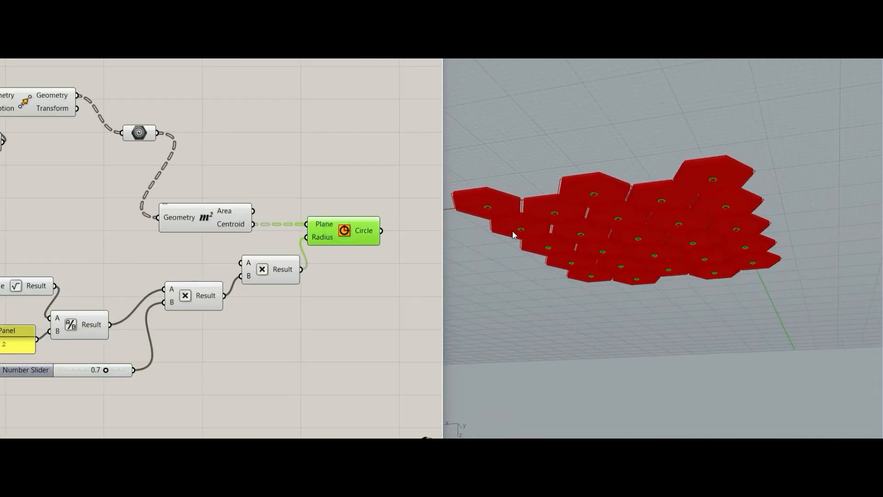
right_drag(249, 354, 279, 351)
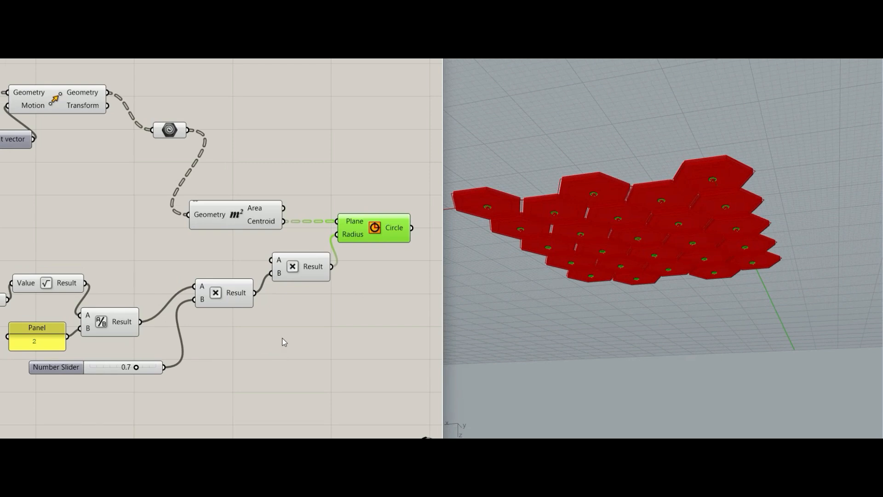
click(224, 295)
click(299, 271)
right_drag(282, 299, 321, 322)
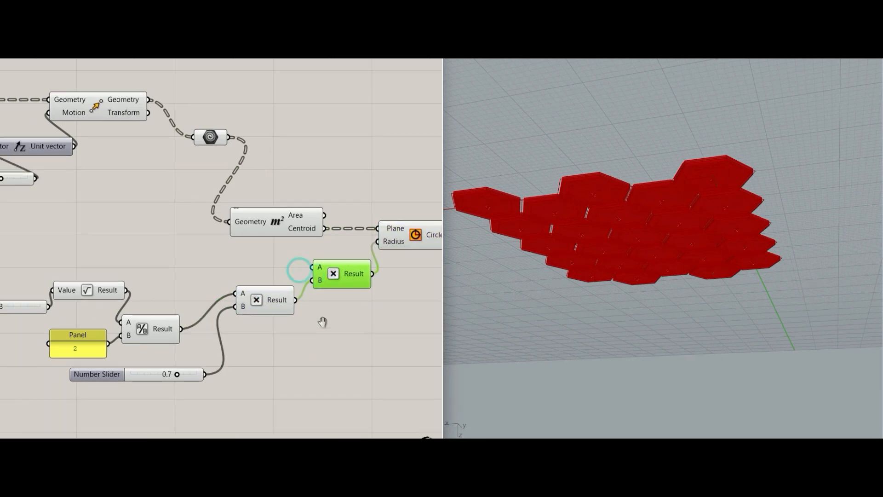
click(229, 278)
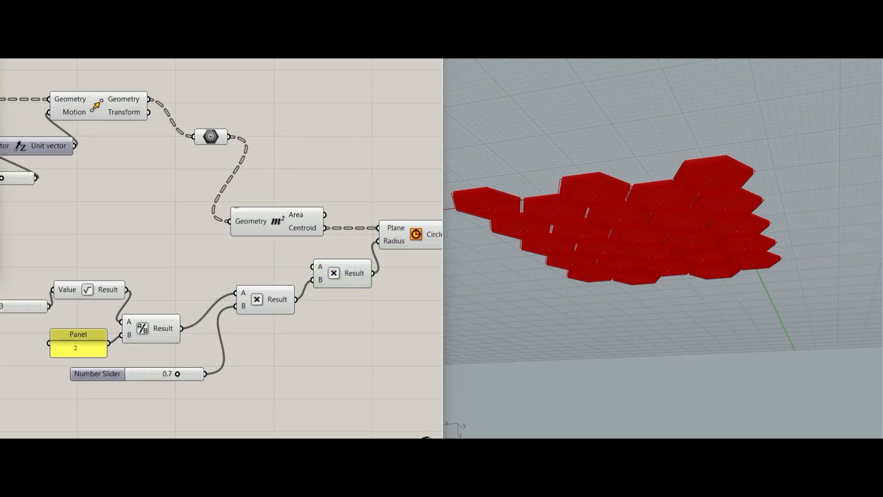
Add a Number parameter above the radius calculation and feed it from the existing Number parameter driven by the slider of 7
scroll(102, 216, down, 4)
scroll(130, 227, up, 2)
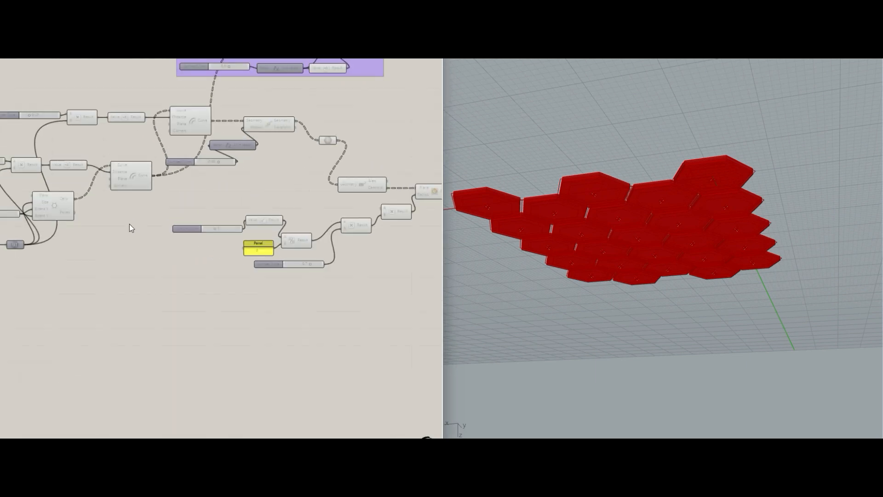
scroll(71, 237, up, 3)
scroll(69, 240, up, 1)
click(72, 233)
double_click(147, 242)
text(num)
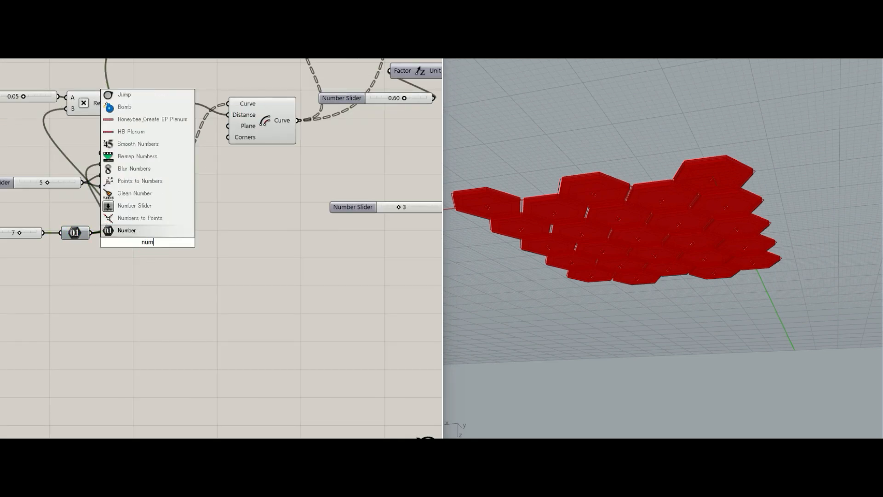
key(Return)
drag(118, 239, 288, 213)
scroll(118, 244, down, 5)
scroll(266, 214, up, 5)
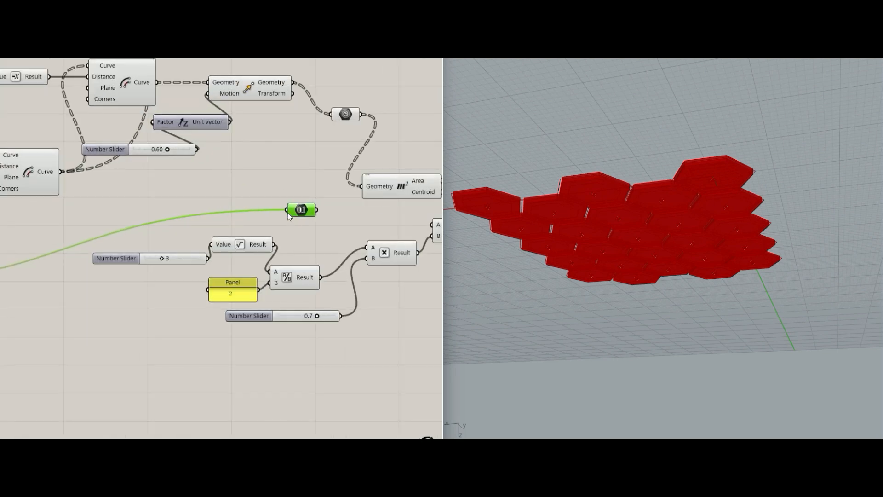
right_drag(288, 213, 194, 216)
Connect the new Number parameter to the second Multiplication's A input and check the resulting circles in the hexagons
drag(334, 231, 181, 215)
click(217, 225)
right_drag(309, 209, 211, 223)
click(328, 219)
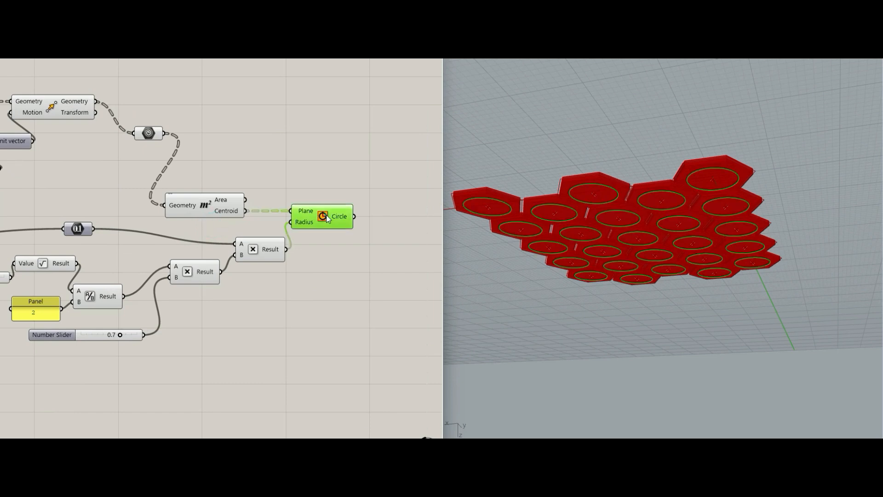
mouse_move(544, 196)
right_down()
mouse_move(553, 256)
mouse_move(559, 203)
right_up()
right_drag(157, 326, 187, 300)
mouse_move(153, 311)
mouse_down()
mouse_move(170, 309)
mouse_move(126, 313)
mouse_move(153, 318)
mouse_up()
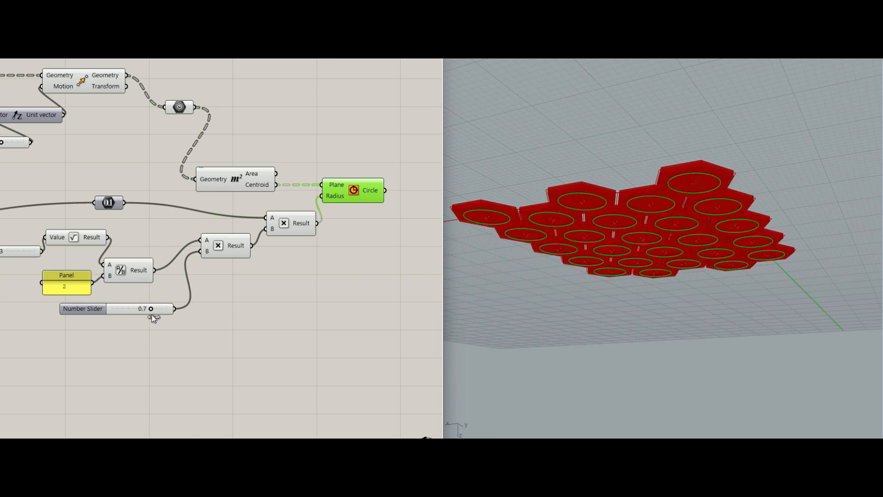
click(228, 300)
Add a Geometry parameter after the Circle component and connect the Circle output to it
right_drag(296, 288, 252, 342)
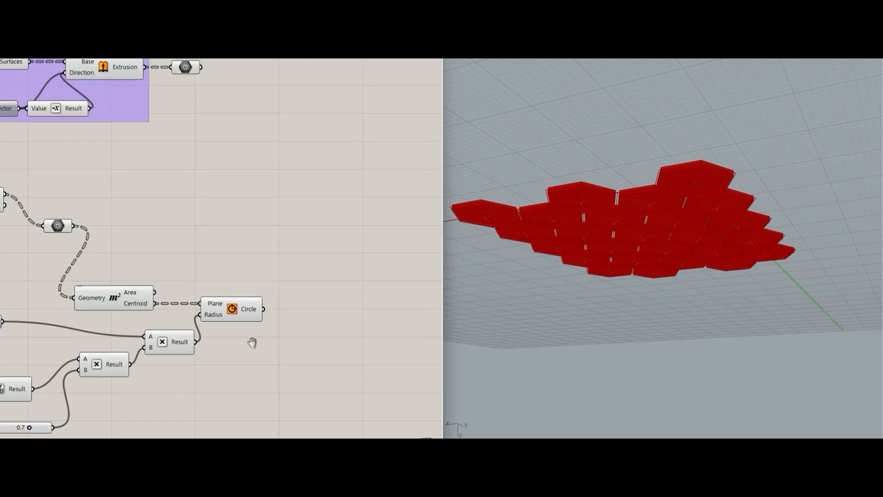
scroll(252, 343, down, 5)
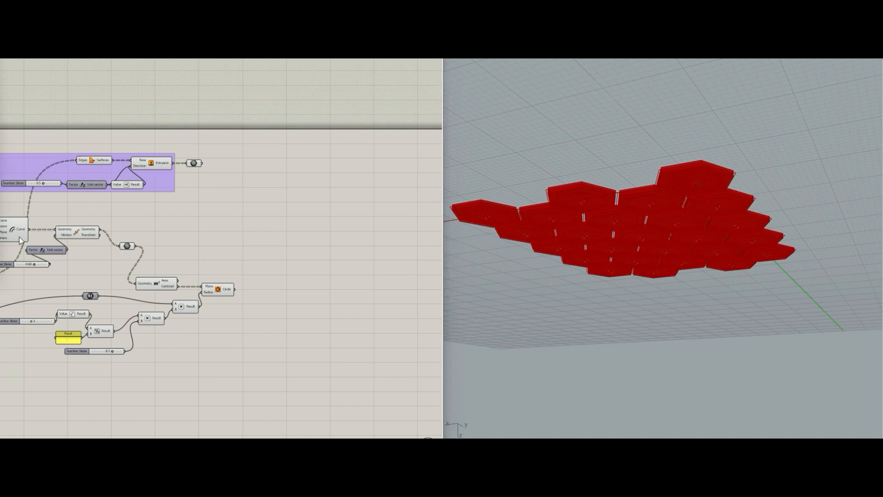
scroll(248, 300, up, 3)
click(216, 289)
double_click(291, 286)
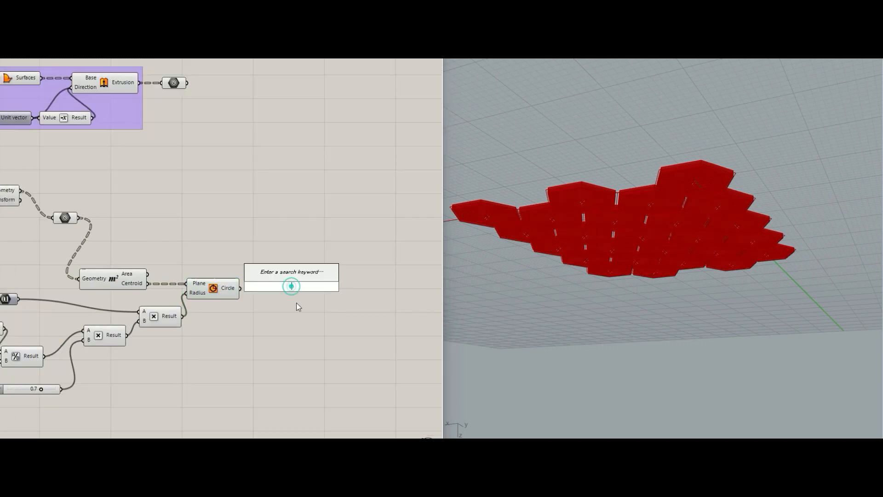
text(geo)
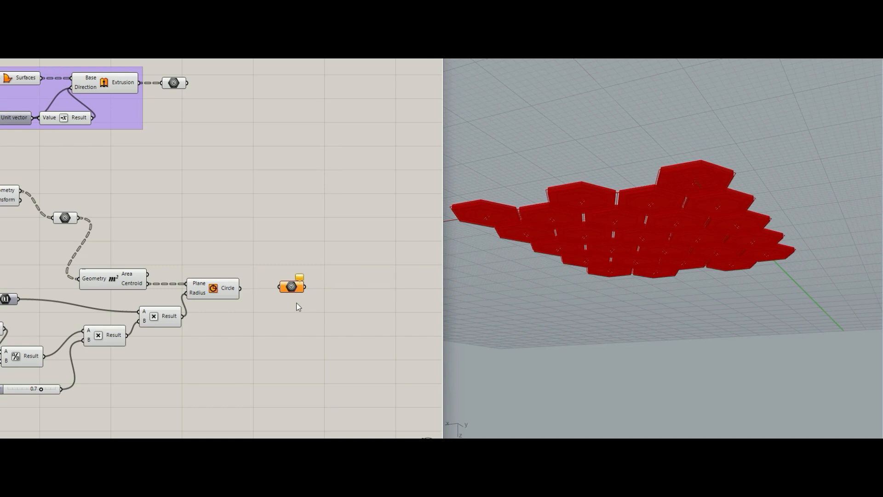
drag(240, 288, 256, 280)
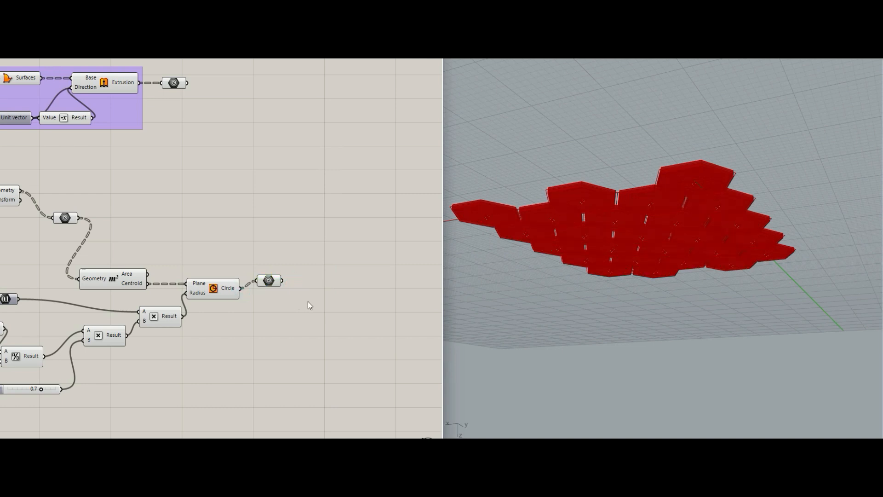
Add a Move component and connect the circles' Geometry parameter to its Geometry input
double_click(307, 302)
text(move)
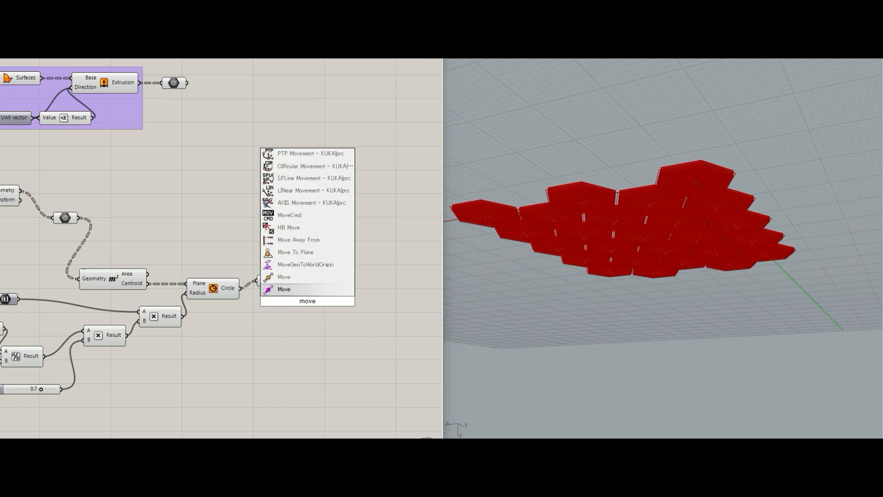
key(Up)
key(Return)
drag(313, 306, 281, 280)
Add a Unit Z vector component below the circles' Move component and connect it to the Motion input
double_click(278, 323)
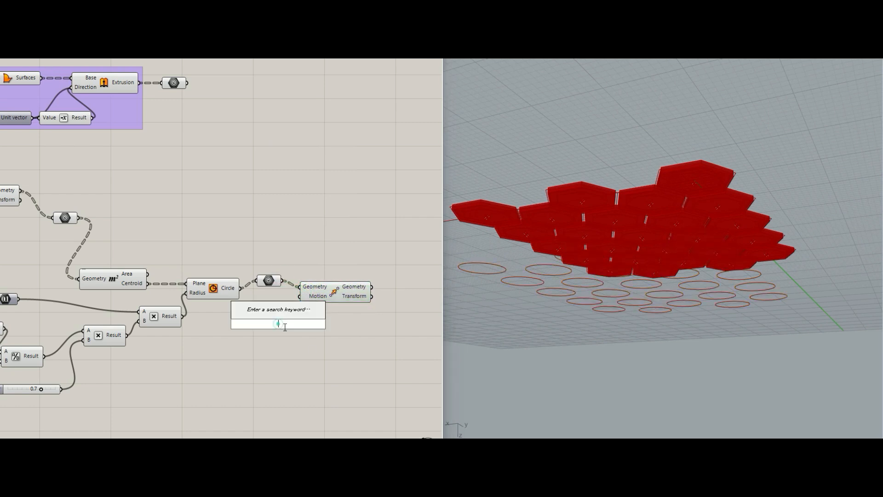
text(z)
key(Return)
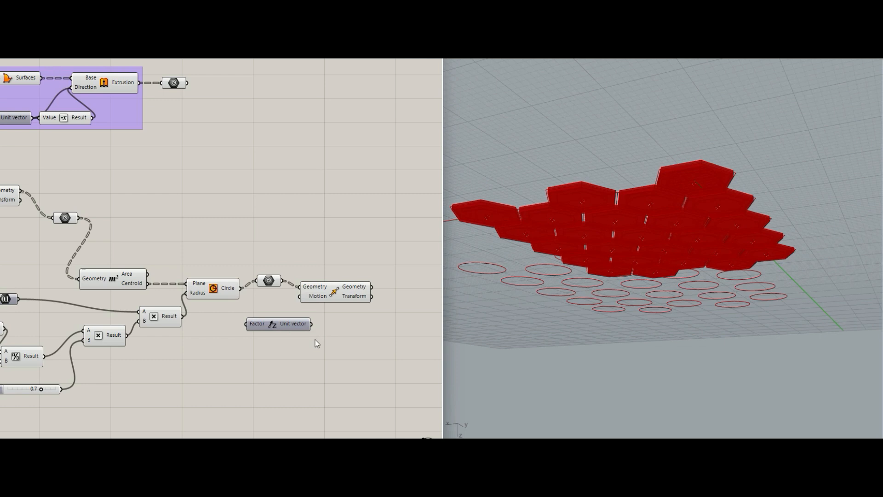
drag(295, 333, 286, 342)
drag(321, 297, 332, 290)
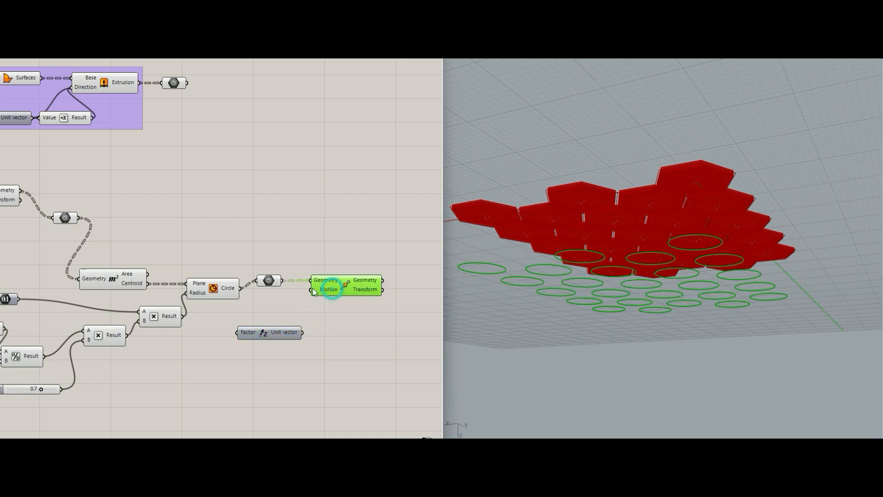
drag(302, 327, 303, 332)
drag(344, 285, 348, 284)
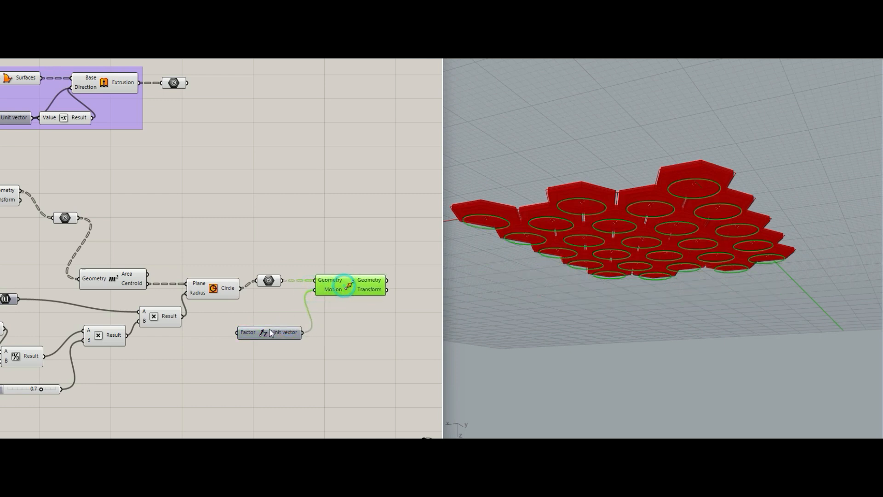
Add a Multiplication component and connect its Result to the Factor input of the circles' Unit Z component
right_drag(269, 351, 317, 334)
click(305, 328)
double_click(262, 366)
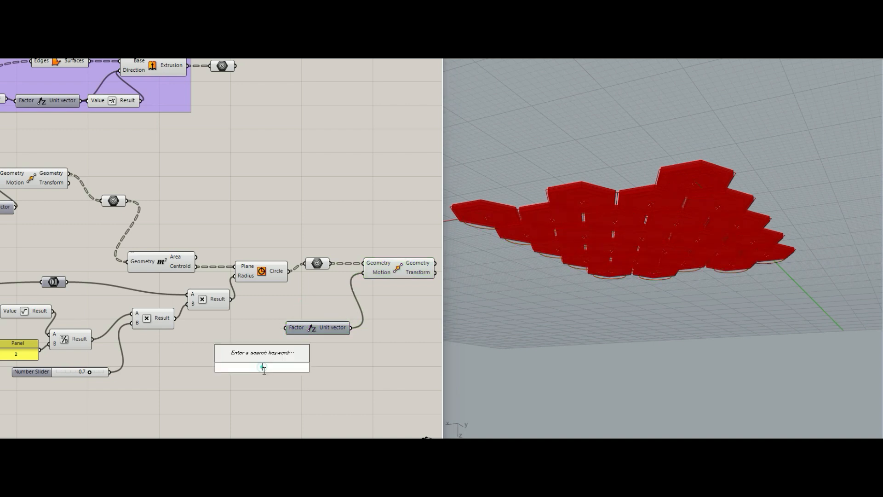
text(*)
key(Return)
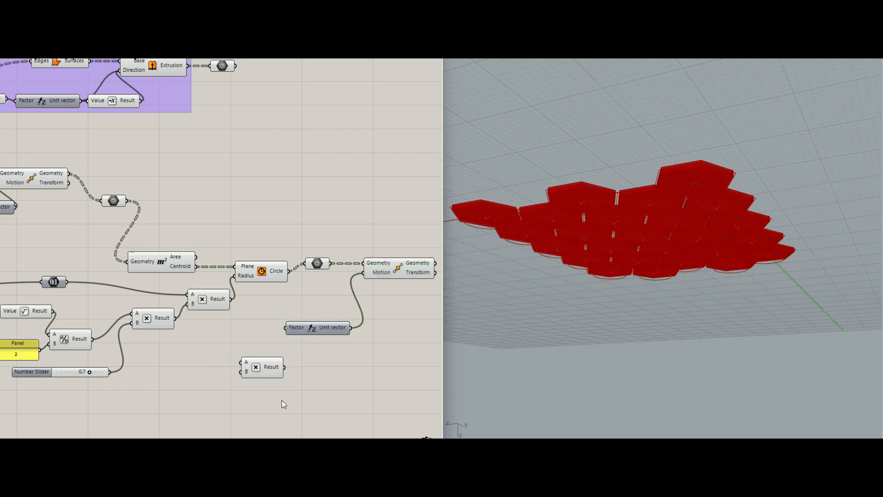
drag(282, 327, 250, 378)
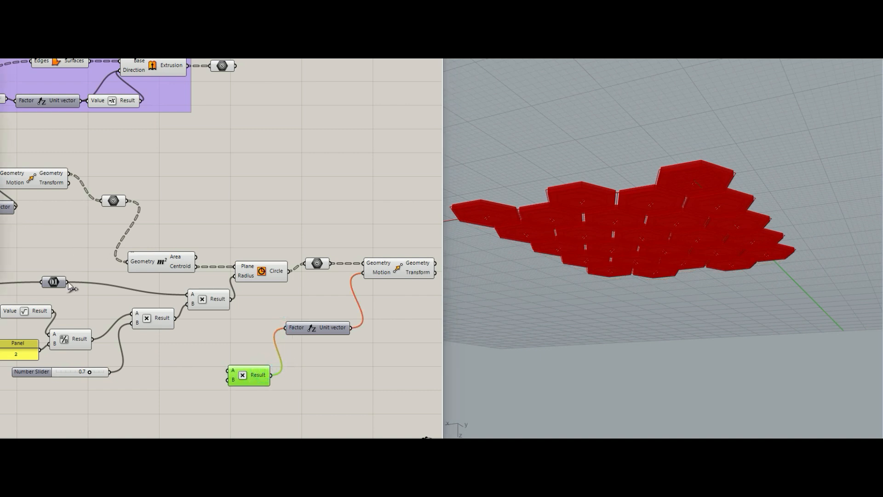
Connect the Number parameter to the new Multiplication's A input and a 1.2 number slider to its B input
drag(67, 281, 228, 370)
right_drag(186, 374, 196, 352)
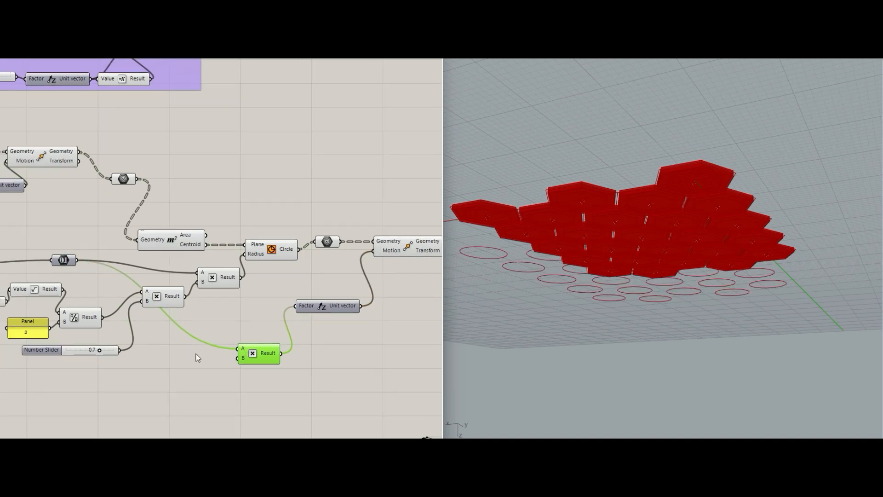
scroll(195, 352, up, 2)
double_click(193, 368)
text(1)
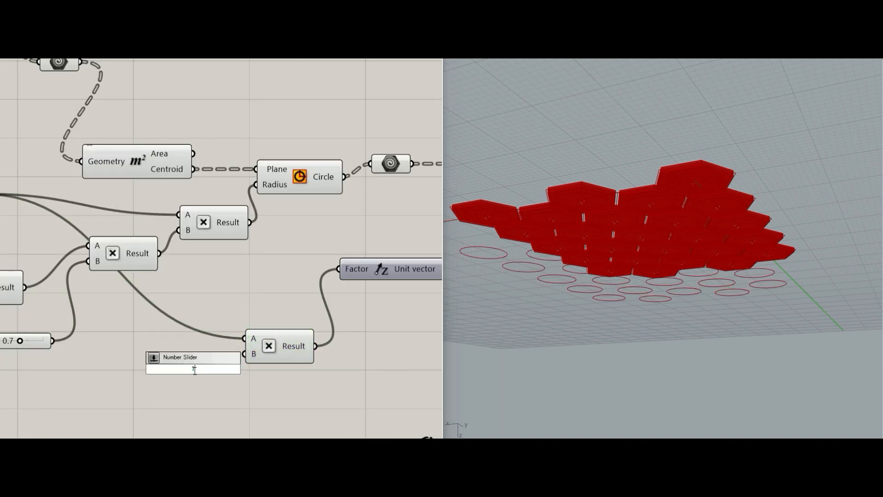
text(.2)
key(Return)
drag(223, 371, 185, 371)
drag(233, 369, 245, 356)
right_drag(266, 372, 224, 387)
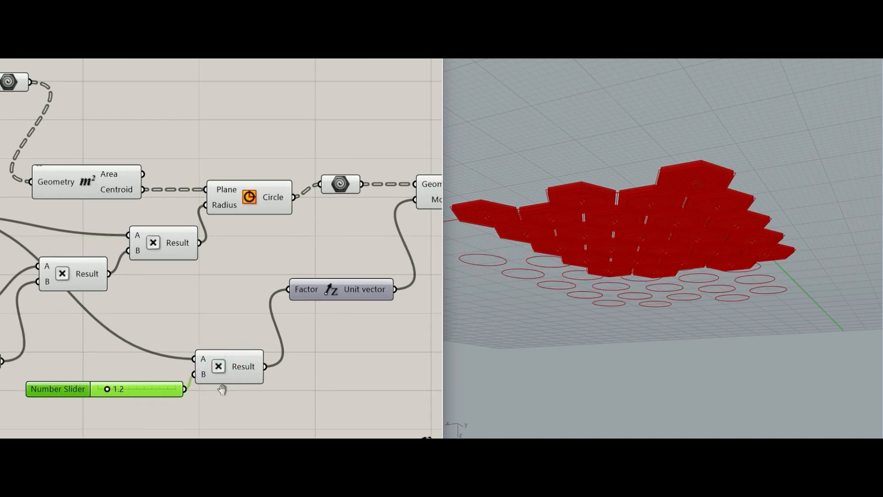
Add a Divide Curve component and connect the moved circles to its Curve input
scroll(224, 388, down, 2)
scroll(210, 345, down, 2)
scroll(307, 311, up, 2)
right_drag(327, 310, 199, 320)
click(228, 293)
right_drag(213, 250, 245, 233)
double_click(327, 312)
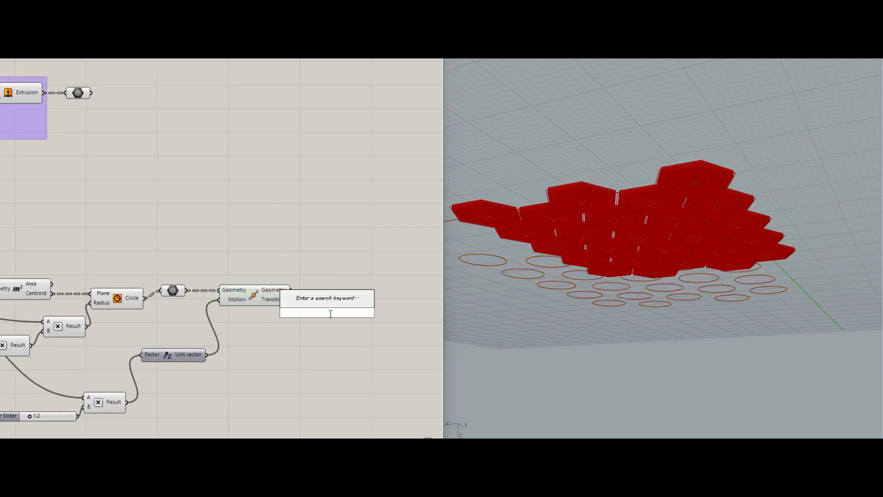
text(div)
key(Return)
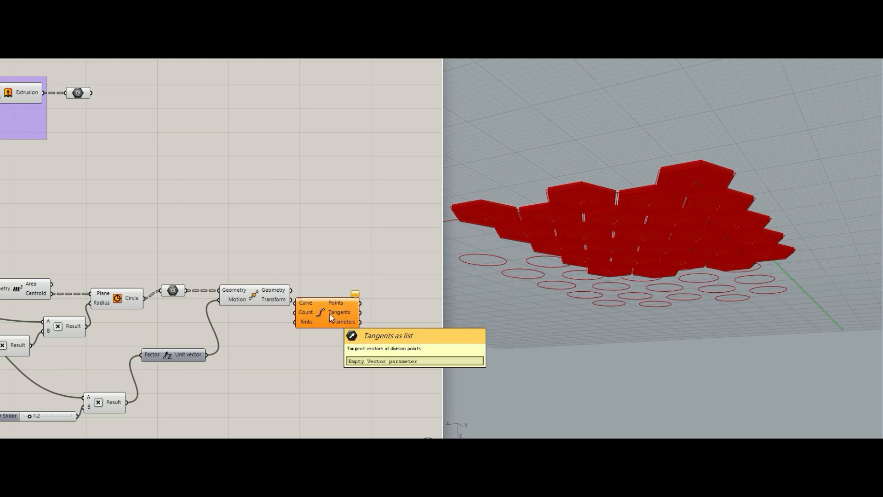
scroll(348, 317, up, 2)
drag(325, 316, 355, 306)
drag(269, 280, 305, 286)
Add a number slider of 6 and connect it to the Count input of the circles' Divide Curve component
double_click(273, 351)
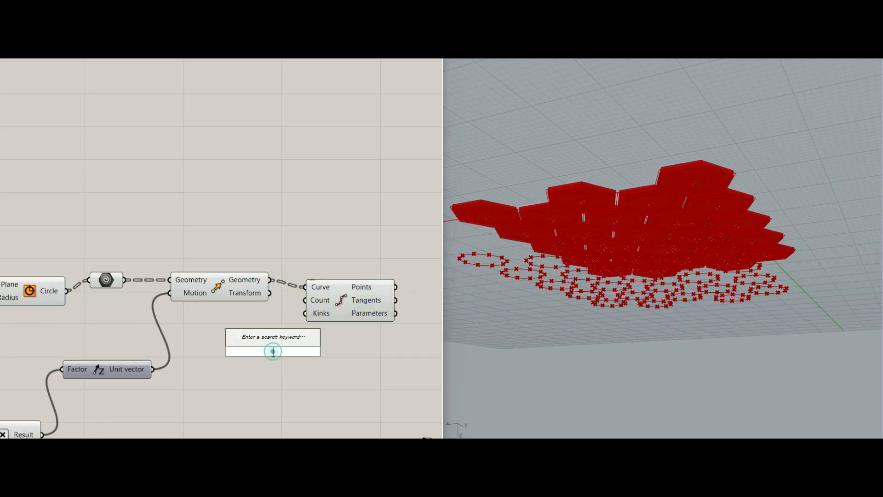
text(6)
key(Return)
drag(305, 299, 340, 352)
drag(324, 356, 286, 334)
drag(344, 293, 352, 285)
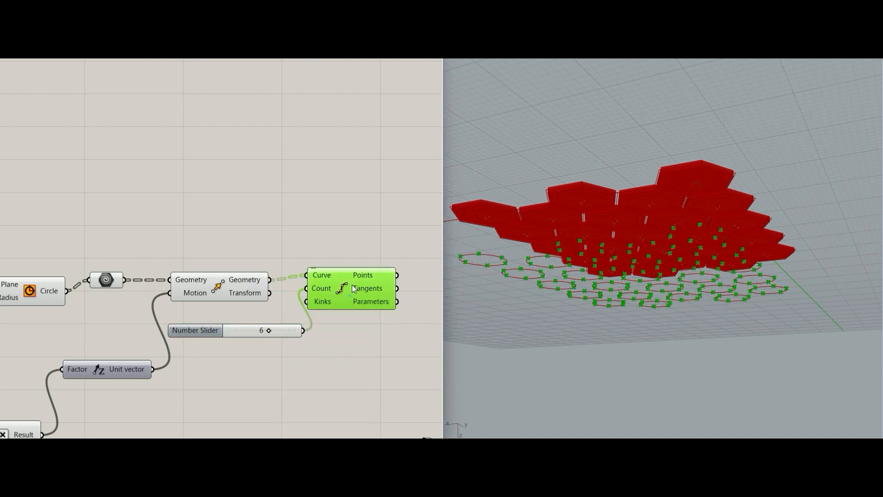
Add a second Divide Curve component and connect the raised inner outlines' Geometry parameter to its Curve input
right_drag(618, 250, 637, 299)
scroll(314, 231, down, 3)
right_drag(151, 186, 232, 199)
click(103, 208)
click(144, 223)
right_drag(621, 184, 560, 220)
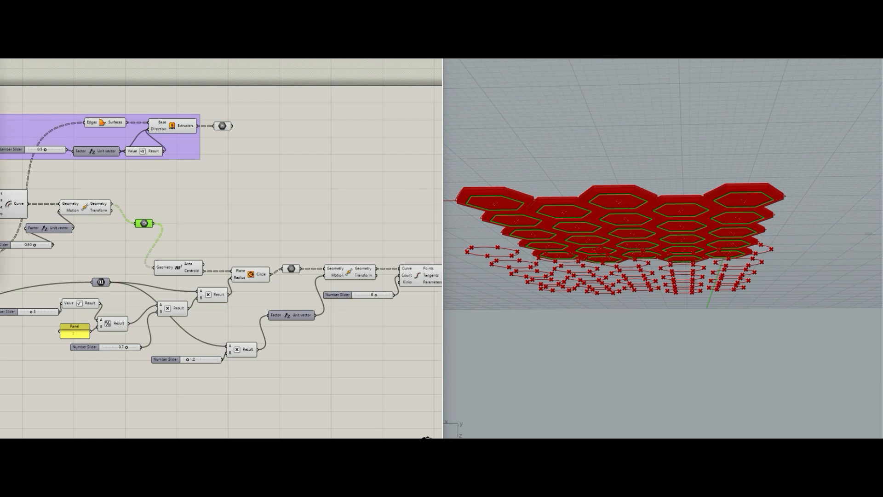
double_click(217, 196)
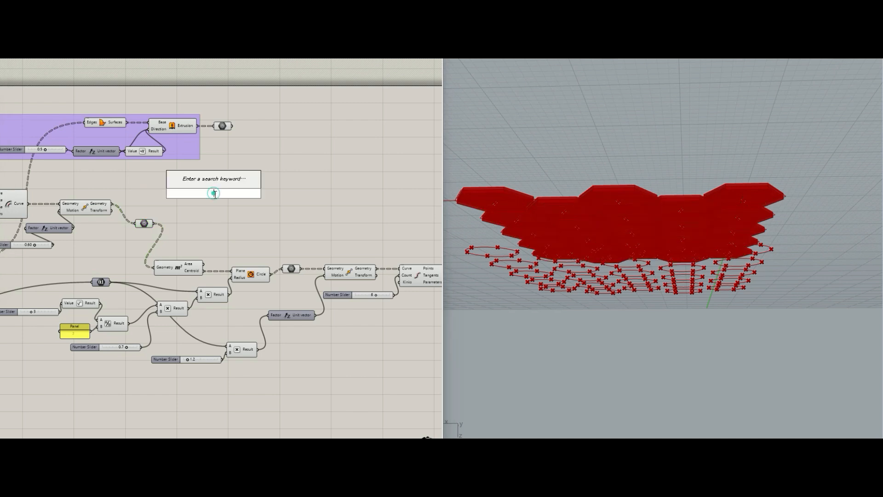
text(div)
key(Up)
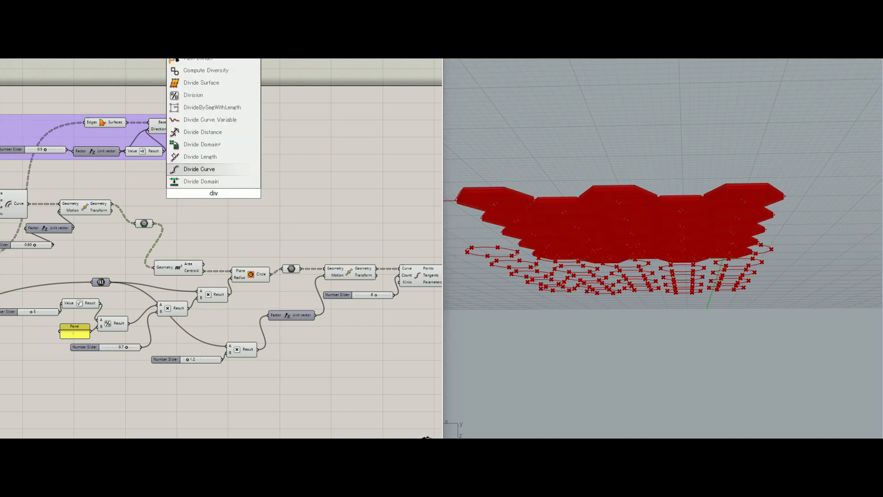
key(Return)
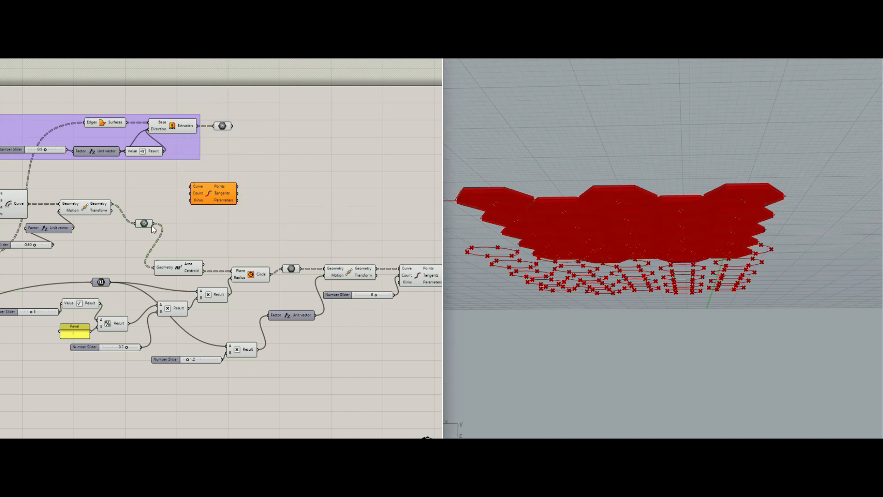
drag(178, 185, 249, 205)
Add a number slider of 6 and connect it to the Count input of the outlines' Divide Curve component
double_click(216, 212)
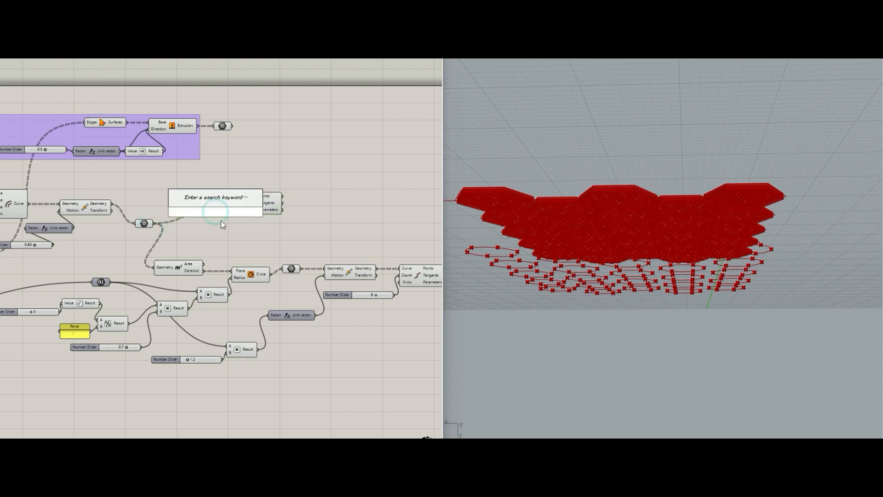
text(6)
key(Return)
mouse_move(219, 214)
mouse_down()
mouse_move(190, 208)
mouse_move(222, 205)
mouse_up()
Examine the division points on the inner hexagon outlines and on the moved circles
click(276, 209)
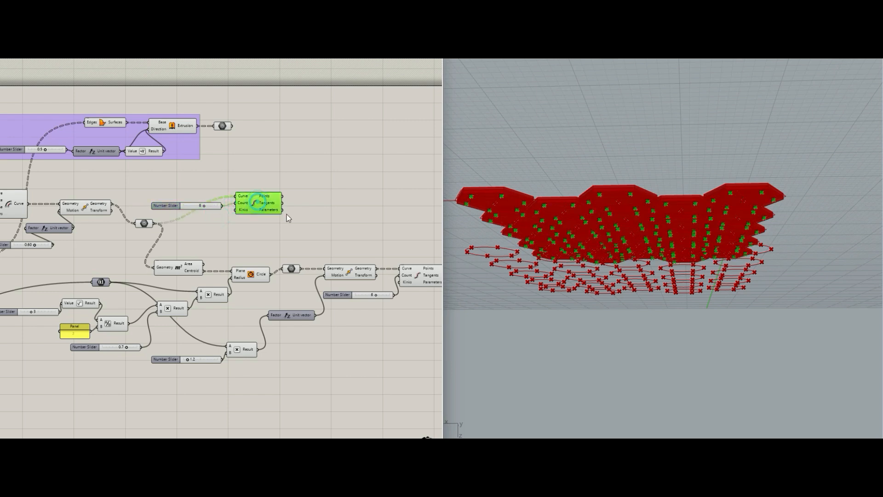
click(414, 274)
right_drag(362, 221, 287, 219)
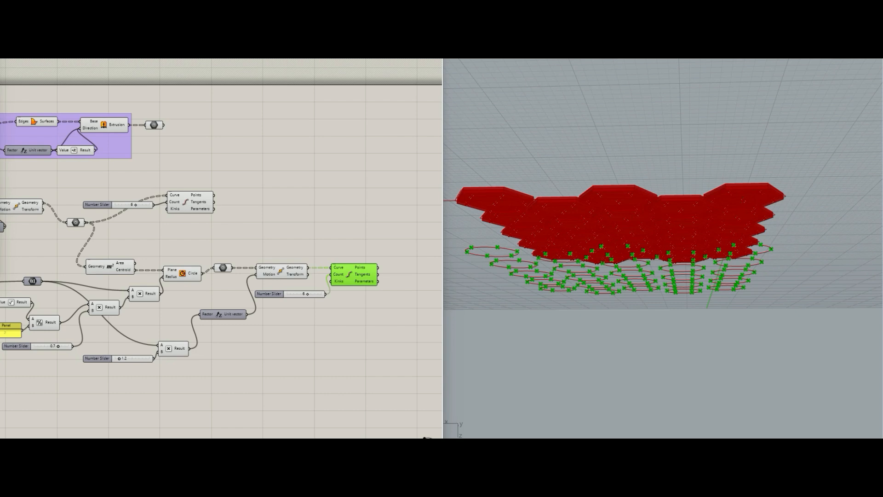
click(339, 244)
click(354, 275)
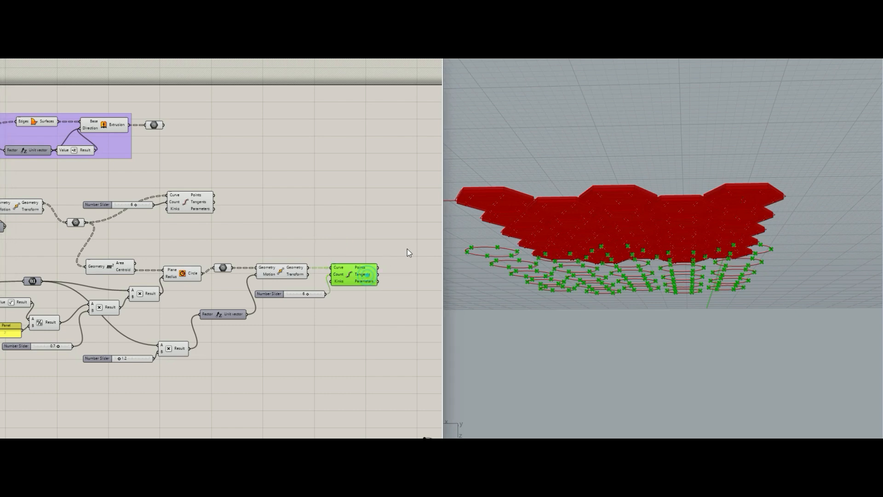
scroll(571, 257, up, 2)
right_drag(571, 258, 516, 286)
scroll(573, 252, down, 5)
scroll(544, 270, up, 4)
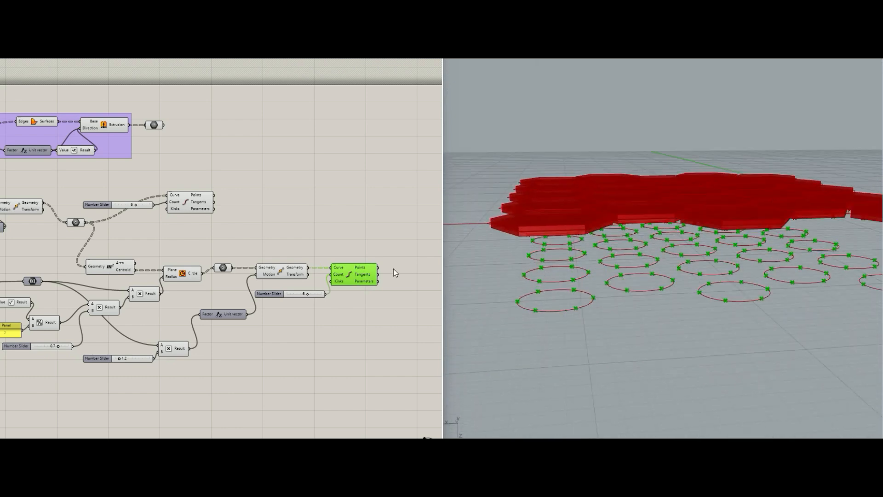
Add a Line component beyond the two Divide Curve components
right_drag(392, 227, 316, 229)
double_click(307, 226)
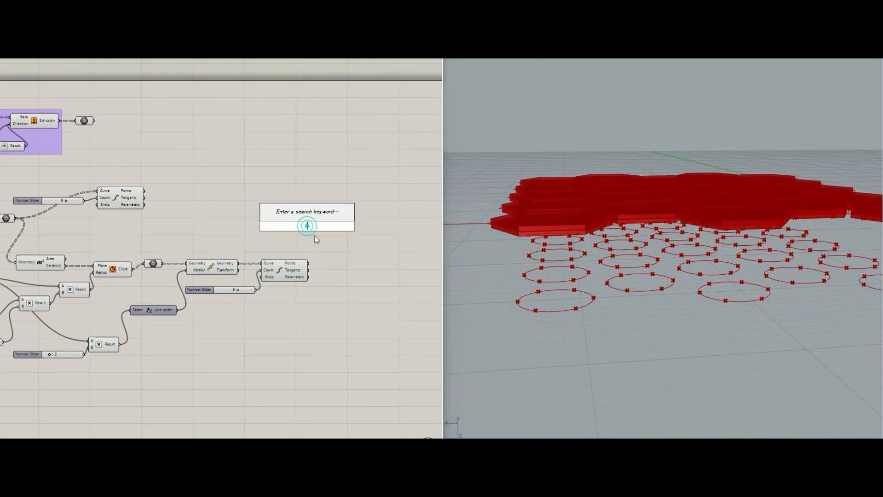
text(line)
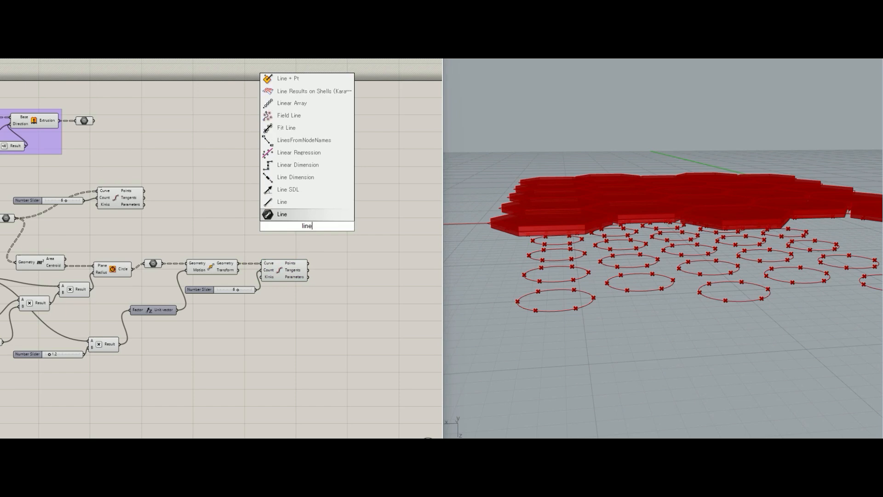
key(Return)
drag(323, 223, 341, 211)
Connect the circles' division points to the Line's Start Point and the outlines' division points to its End Point
scroll(295, 222, up, 2)
right_drag(296, 220, 326, 215)
click(103, 185)
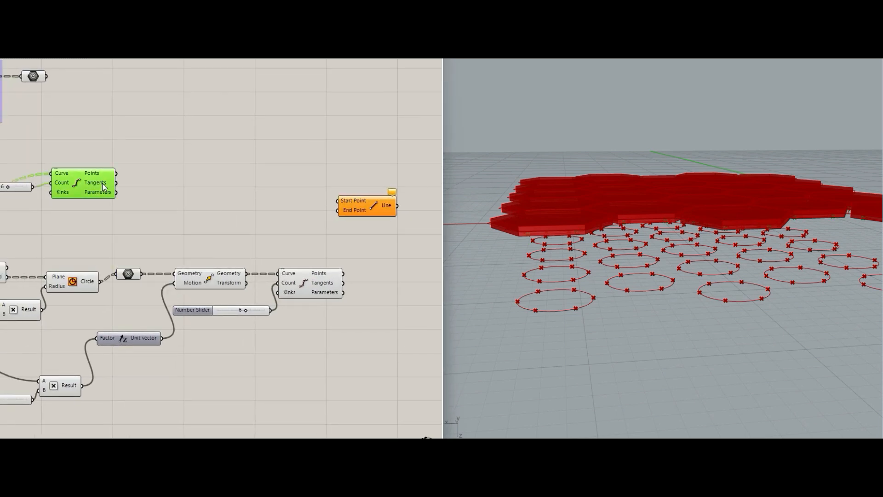
drag(117, 174, 343, 274)
right_drag(387, 246, 353, 237)
right_drag(534, 290, 496, 245)
drag(375, 193, 386, 172)
click(361, 218)
Insert a Shift List component between the circles' division points and the Line's Start Point
double_click(303, 146)
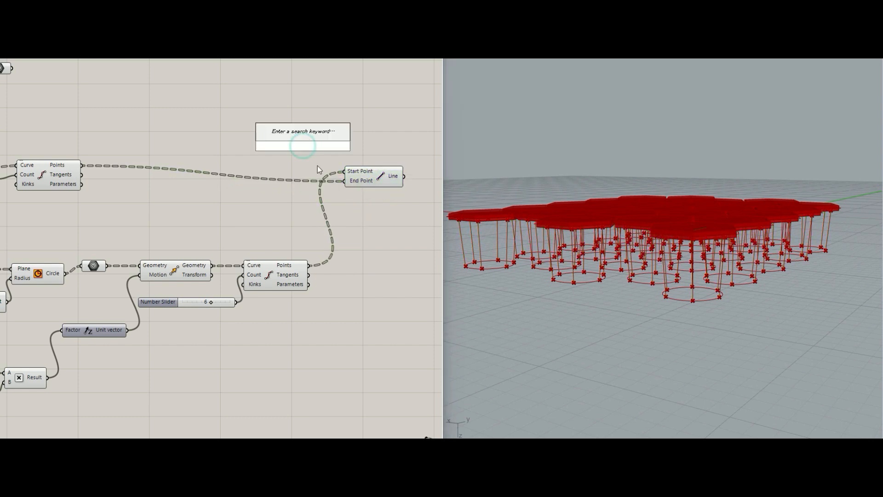
text(shift)
key(Return)
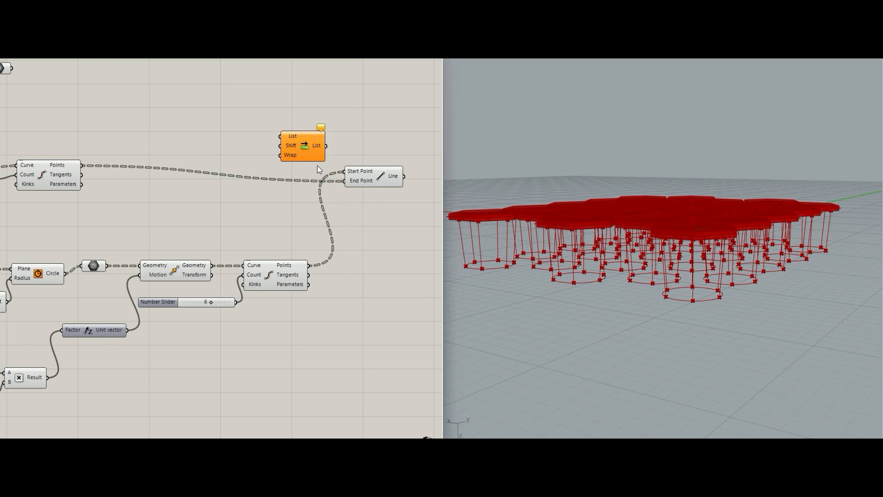
scroll(330, 164, up, 3)
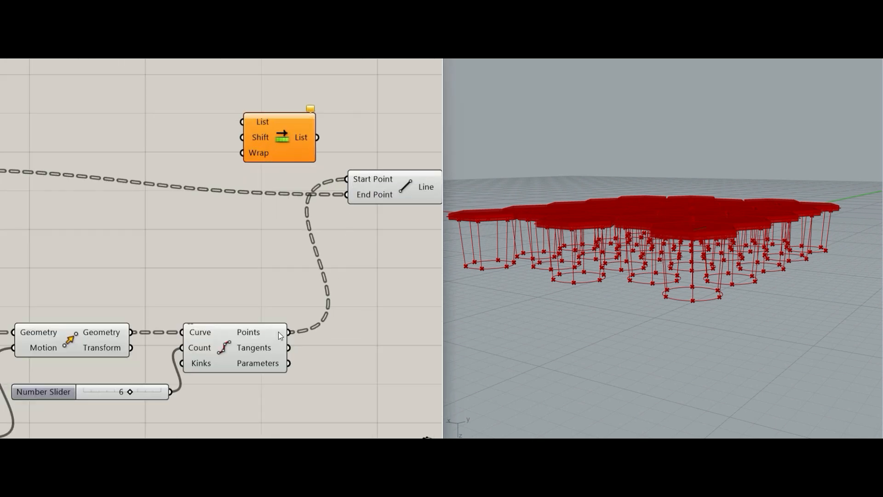
drag(288, 332, 272, 125)
drag(316, 144, 355, 178)
click(382, 189)
Examine the shifted lines running between the hexagon outlines and the circles
mouse_move(489, 258)
right_down()
mouse_move(476, 252)
mouse_move(473, 263)
right_up()
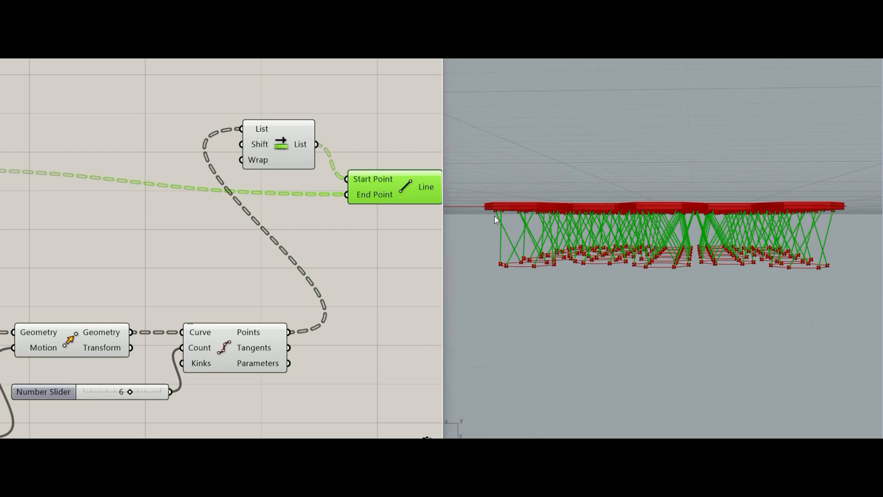
scroll(502, 222, up, 3)
right_drag(550, 237, 515, 253)
scroll(561, 237, down, 5)
click(390, 248)
right_drag(357, 244, 307, 257)
scroll(311, 261, down, 4)
right_drag(344, 252, 263, 249)
click(298, 230)
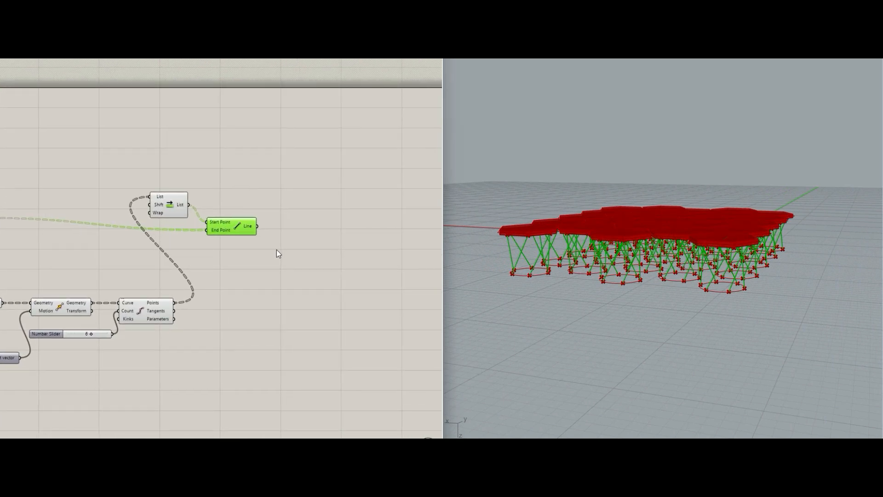
Add a Point On Curve component at 0.500 and connect the Line output to it
double_click(285, 251)
text(p)
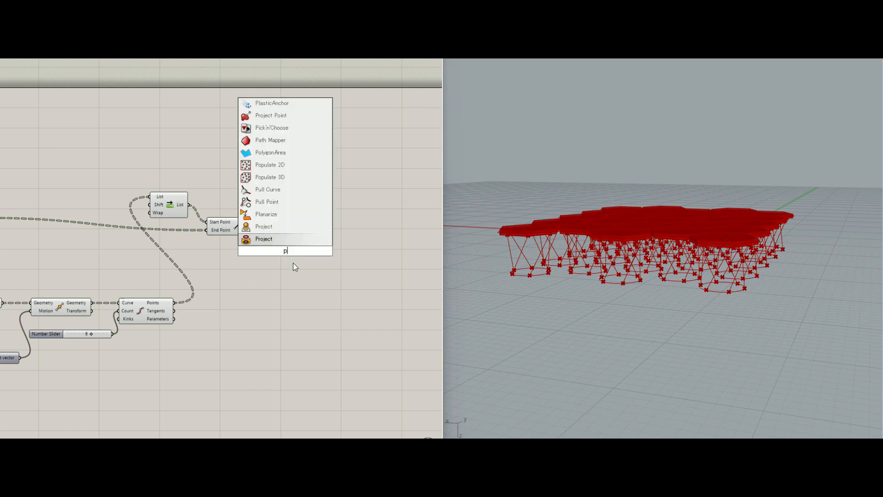
text(oint on)
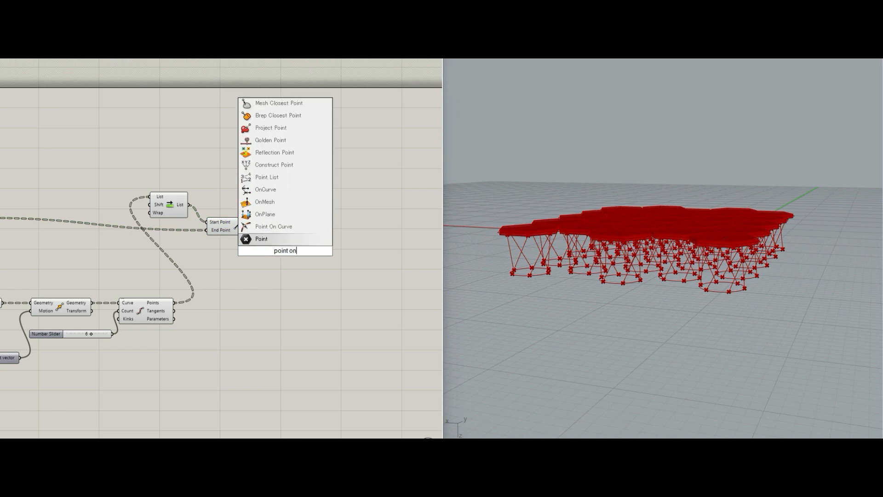
key(Up)
key(Return)
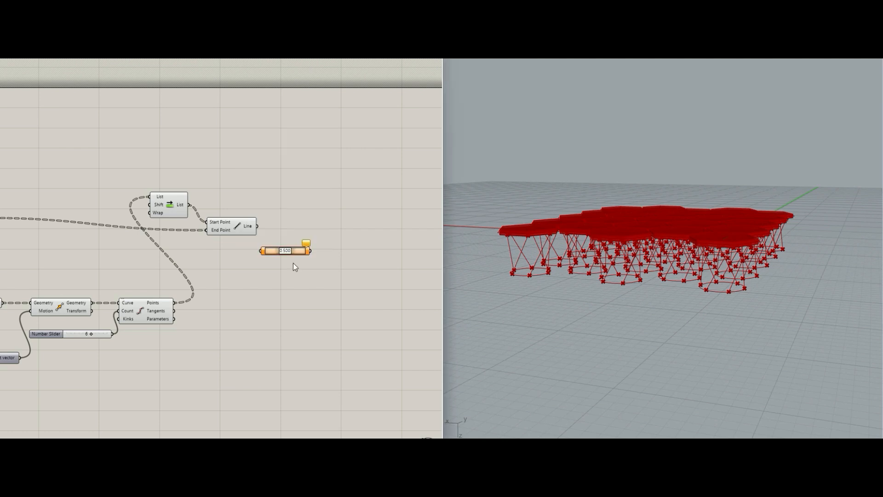
scroll(289, 256, up, 2)
drag(257, 247, 260, 209)
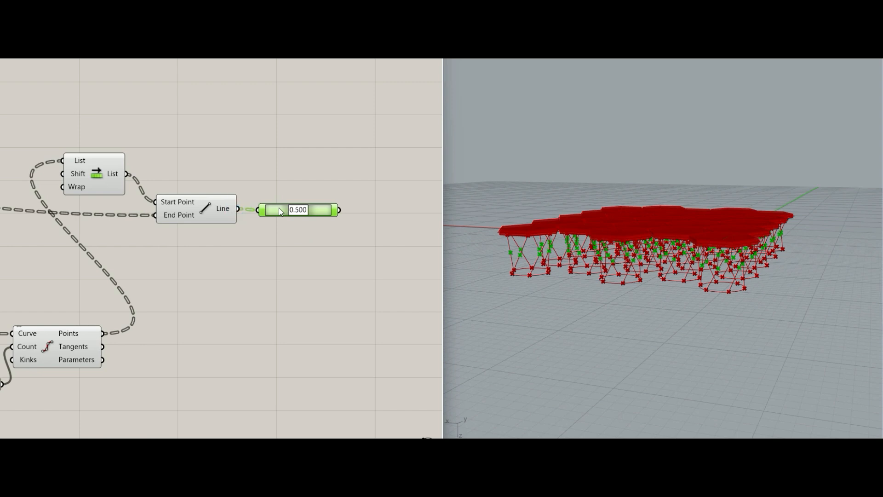
scroll(513, 246, up, 5)
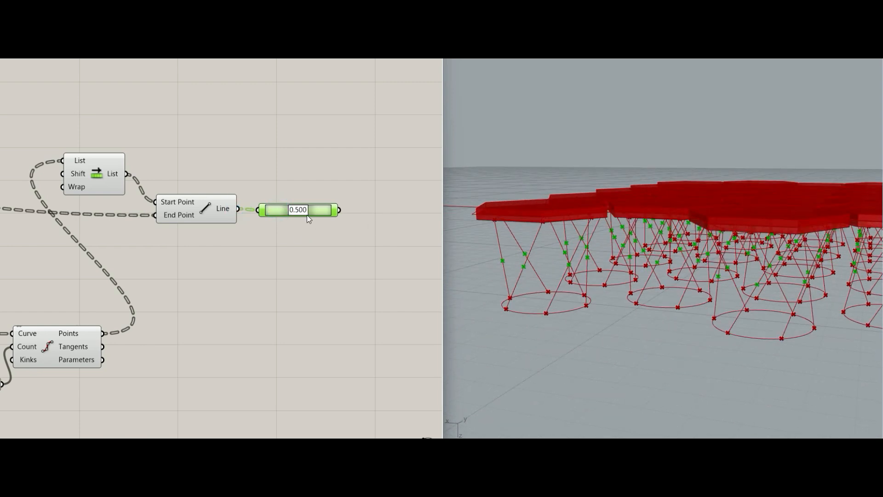
right_drag(529, 304, 536, 281)
scroll(545, 302, down, 5)
scroll(509, 272, up, 4)
click(320, 271)
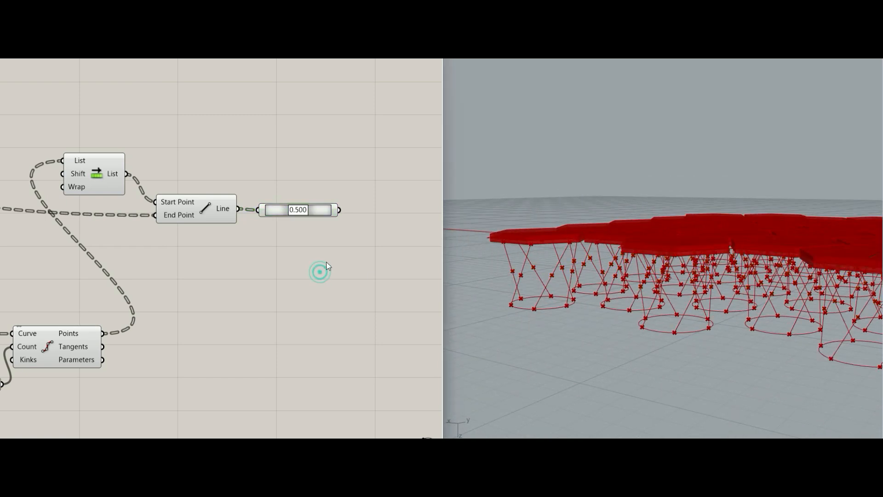
Add a Point parameter and connect the Point On Curve output to it
right_drag(323, 237, 260, 250)
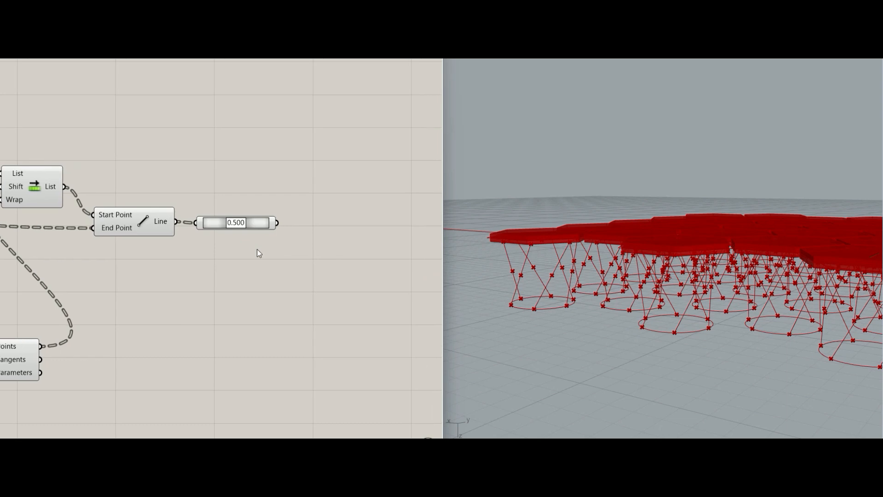
double_click(316, 215)
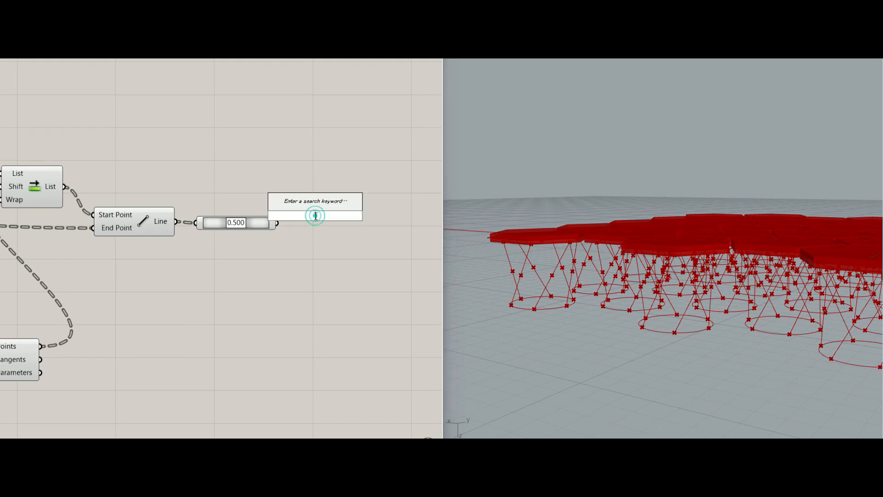
text(point)
key(Return)
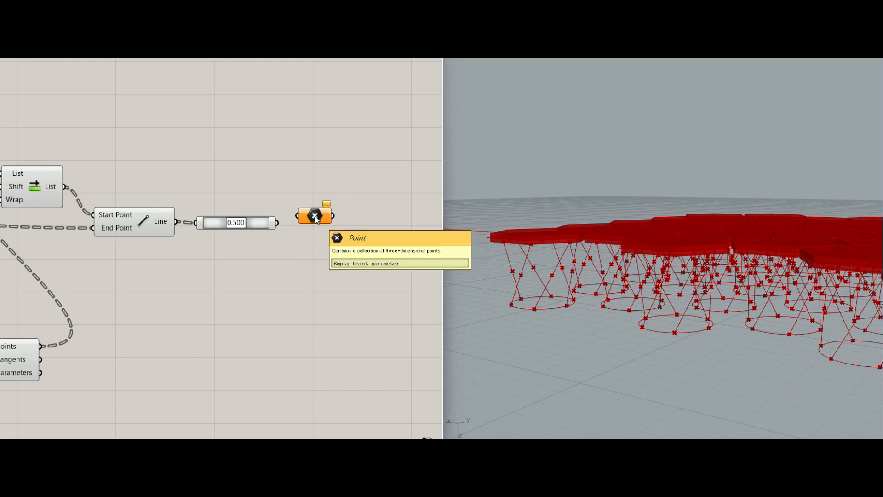
drag(296, 216, 313, 233)
click(313, 297)
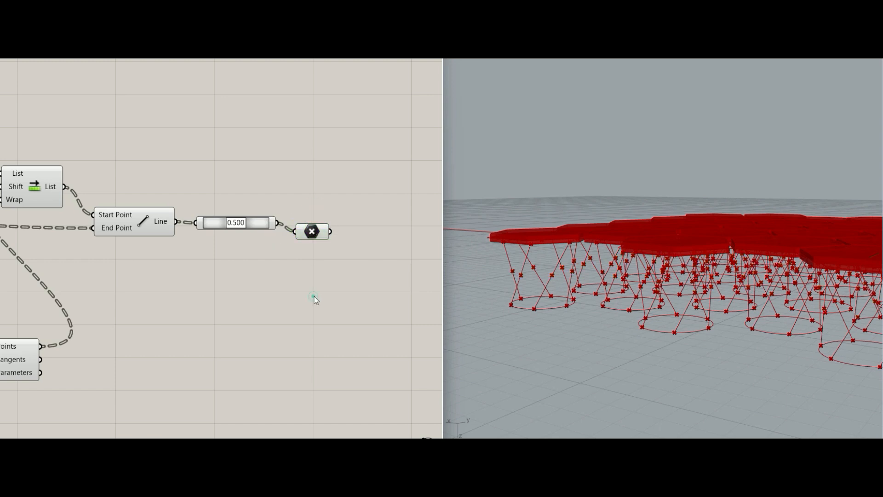
Add a Line SDL component and connect the midpoints' Point parameter to its Start input
double_click(316, 300)
text(sdl)
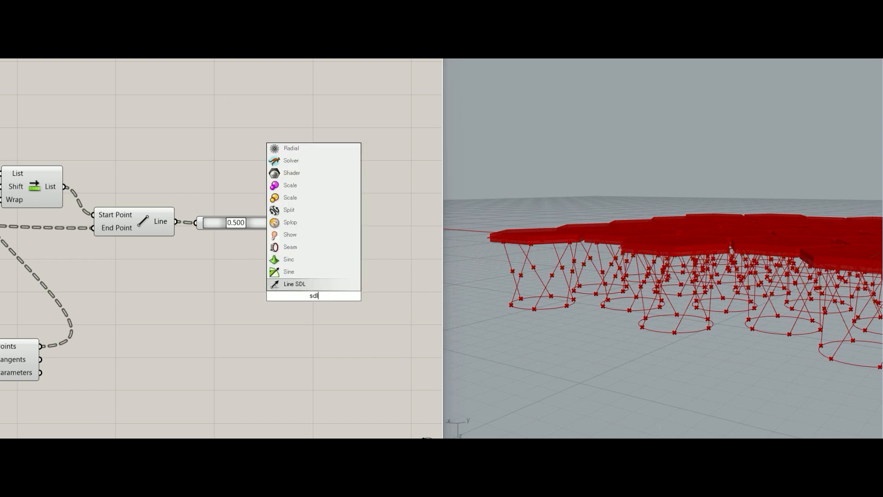
key(Return)
click(315, 308)
drag(327, 291, 359, 278)
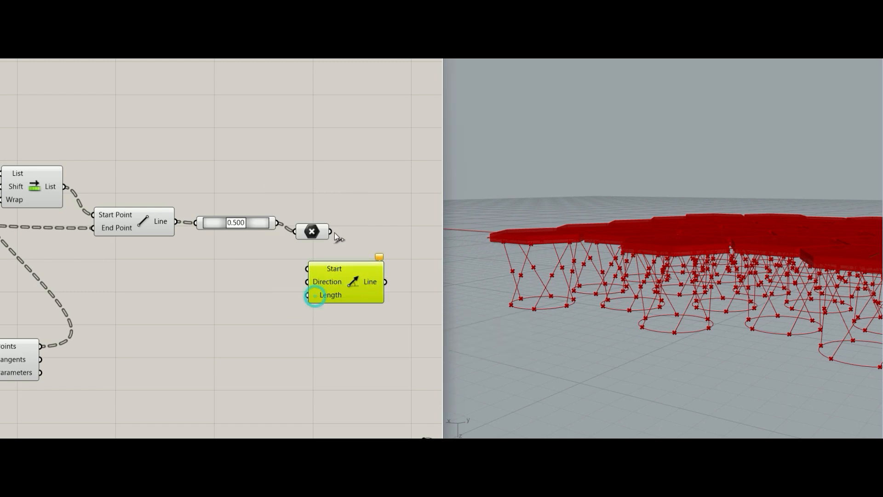
drag(330, 231, 371, 292)
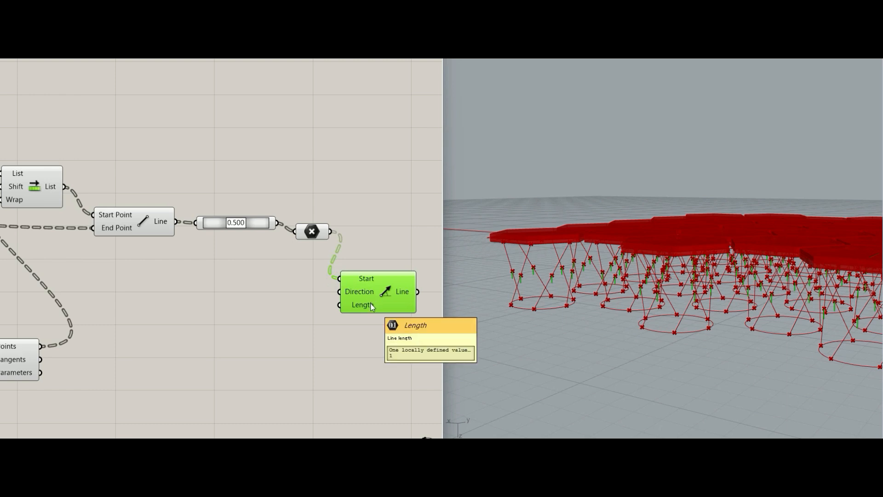
Add a Vector 2Pt component and place it just before the Line SDL component
double_click(281, 329)
text(ve)
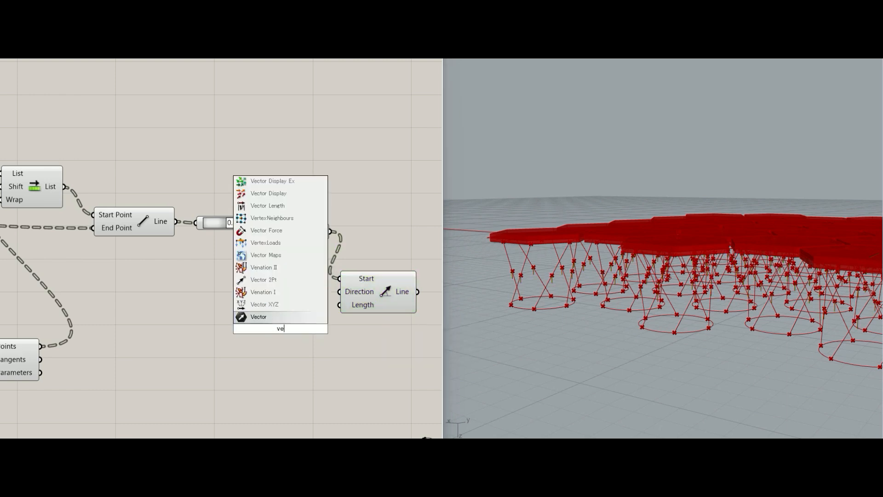
text(ctor)
key(Up)
key(Up)
key(Up)
key(Up)
key(Up)
key(Up)
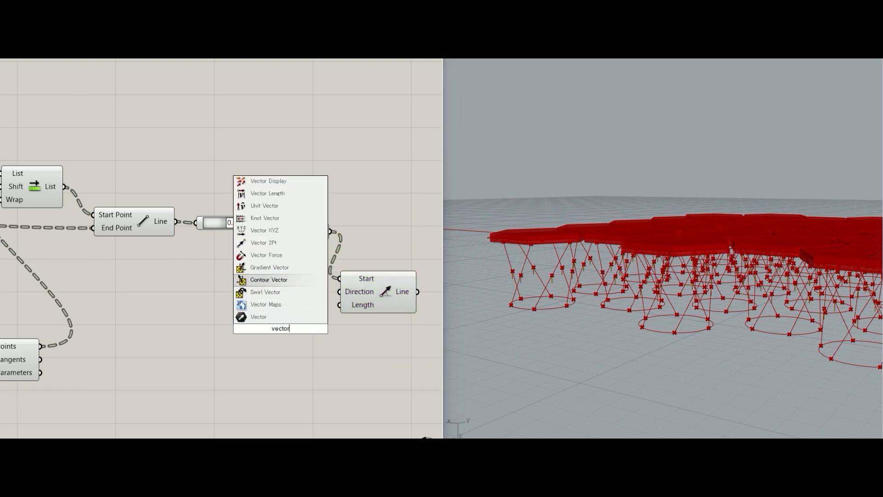
key(Return)
scroll(338, 326, up, 1)
right_drag(340, 326, 261, 324)
drag(288, 290, 315, 281)
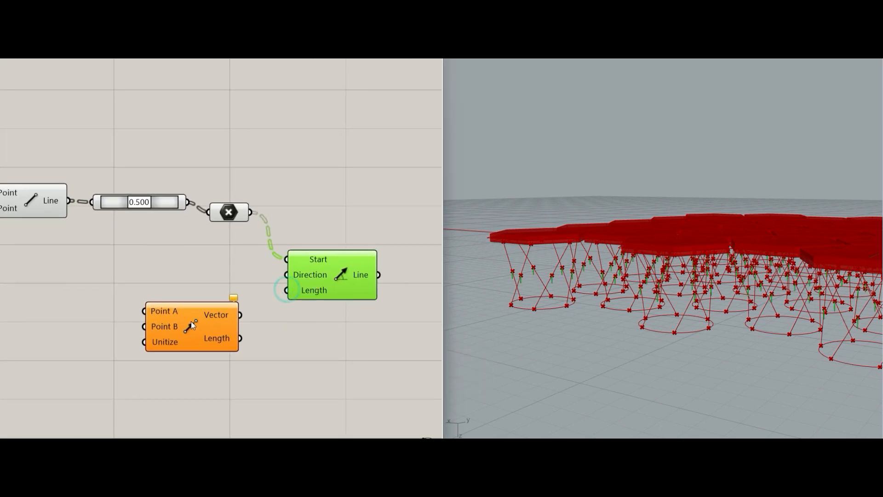
drag(187, 325, 203, 321)
Add a Graft Tree component and place it before the Vector 2Pt component
right_drag(188, 349, 271, 344)
scroll(202, 338, down, 3)
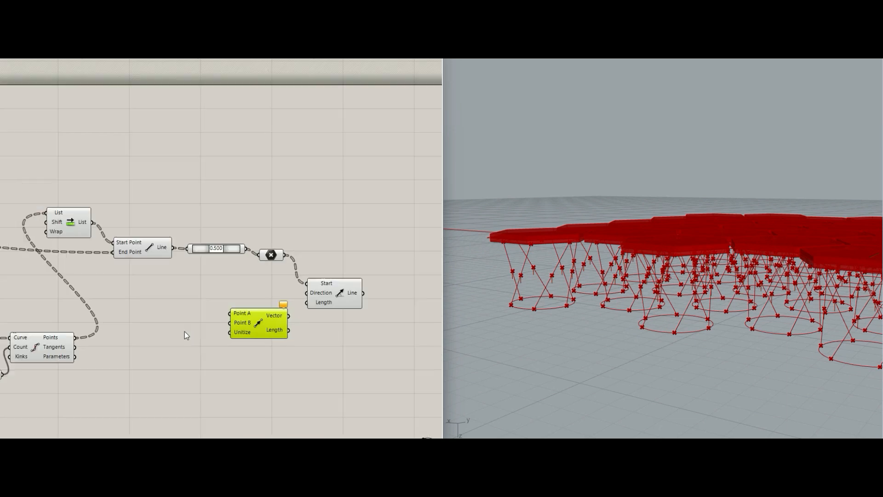
double_click(168, 335)
text(graft)
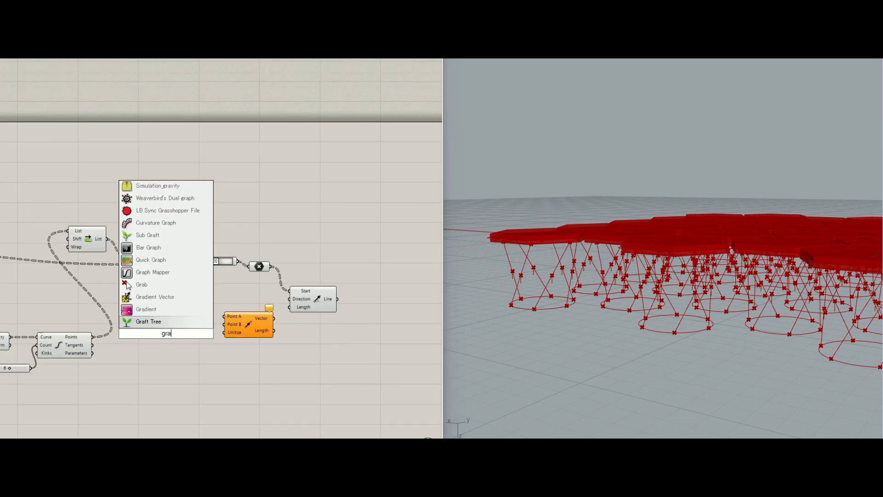
key(Return)
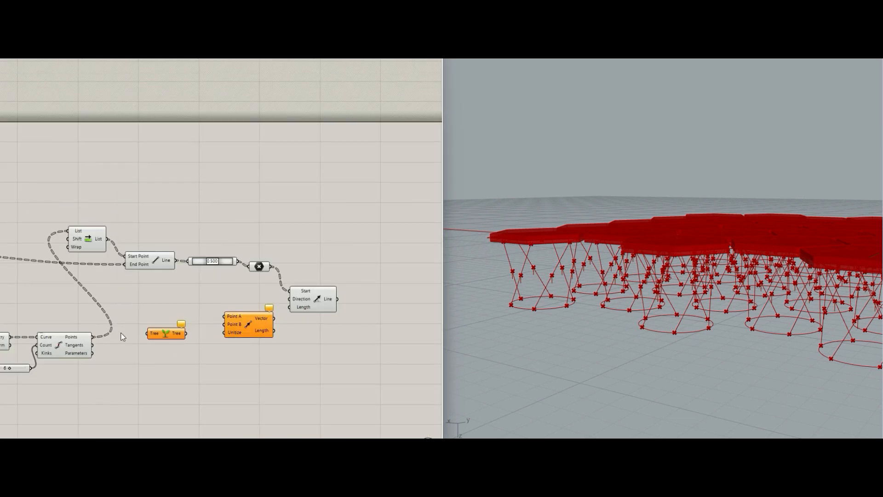
right_drag(124, 335, 158, 323)
scroll(171, 324, up, 1)
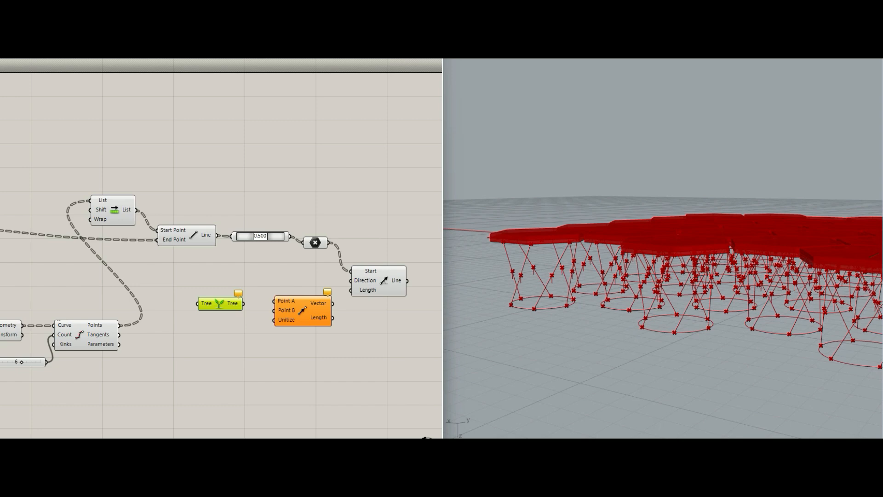
drag(155, 275, 246, 267)
Add a Point parameter beside the hexagonal grid component and connect the grid's Points output to it
right_drag(179, 266, 293, 253)
right_drag(3, 253, 284, 244)
right_drag(35, 268, 361, 239)
scroll(360, 221, down, 4)
right_drag(221, 266, 116, 260)
scroll(116, 261, up, 4)
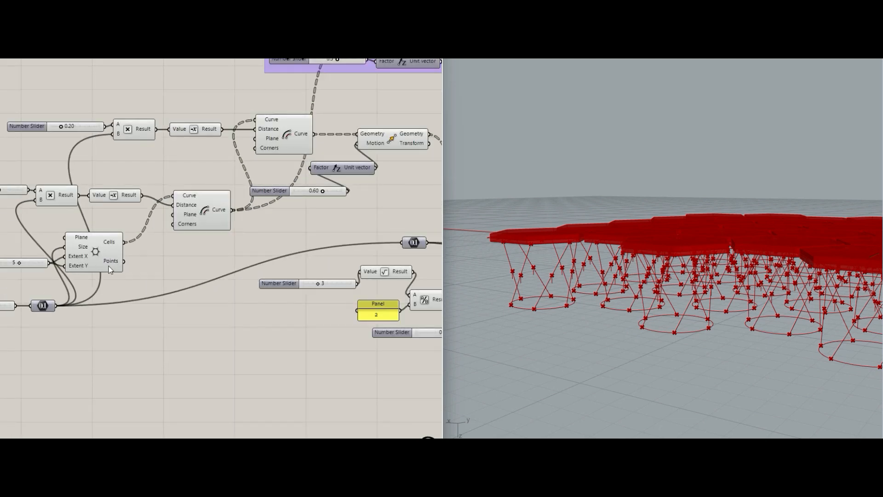
double_click(157, 259)
text(po)
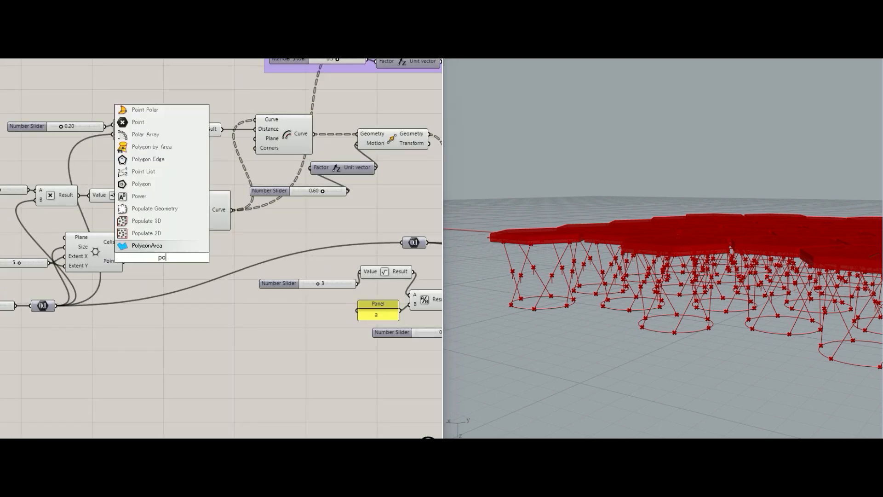
text(int)
key(Return)
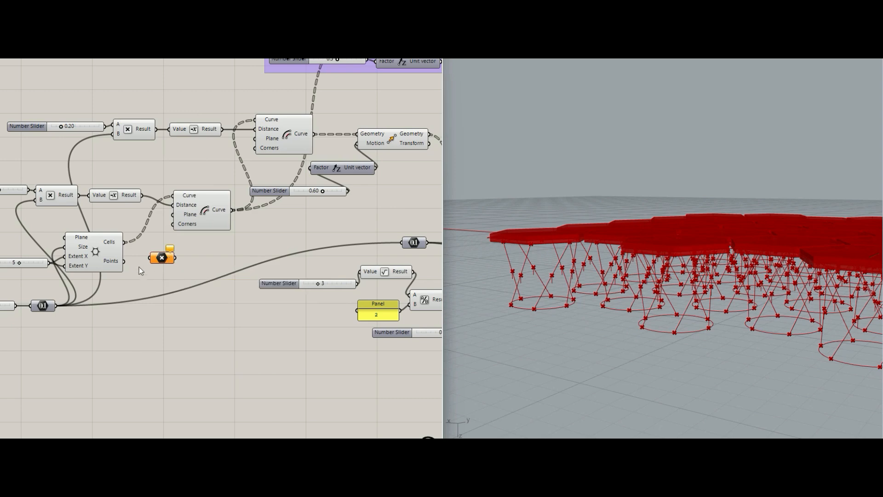
drag(123, 262, 155, 258)
click(158, 258)
right_drag(553, 256, 541, 200)
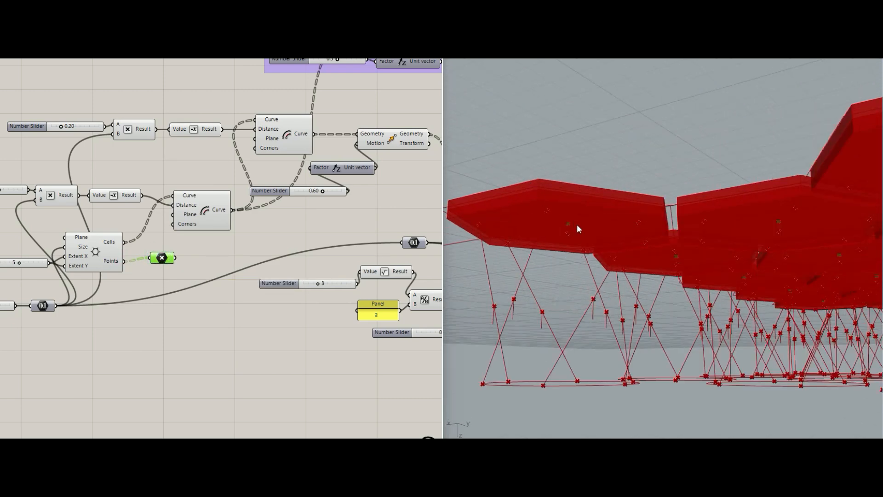
scroll(573, 224, down, 6)
right_drag(573, 224, 586, 263)
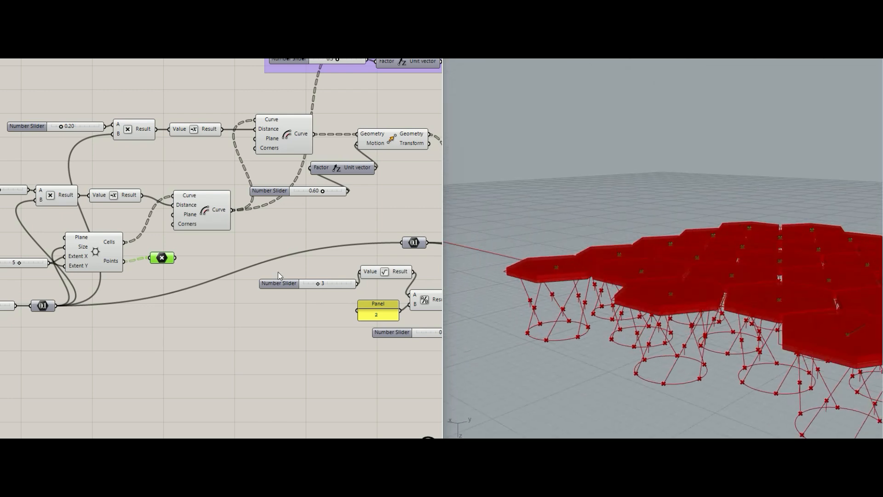
Move the grid centres' Point parameter next to the Graft Tree component and connect it to the Tree input
scroll(163, 253, down, 10)
drag(162, 253, 226, 231)
scroll(303, 259, up, 6)
scroll(239, 231, up, 4)
click(265, 229)
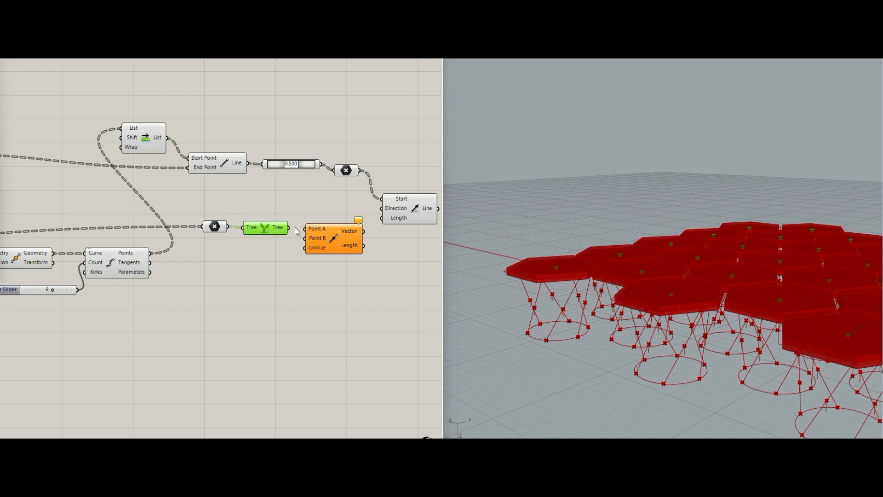
Connect the Graft Tree output to Point A of the Vector 2Pt component and space out the Vector 2Pt and Line SDL components
drag(332, 234, 338, 232)
drag(417, 210, 430, 196)
right_drag(432, 198, 332, 196)
drag(320, 199, 328, 199)
drag(253, 241, 286, 247)
click(248, 169)
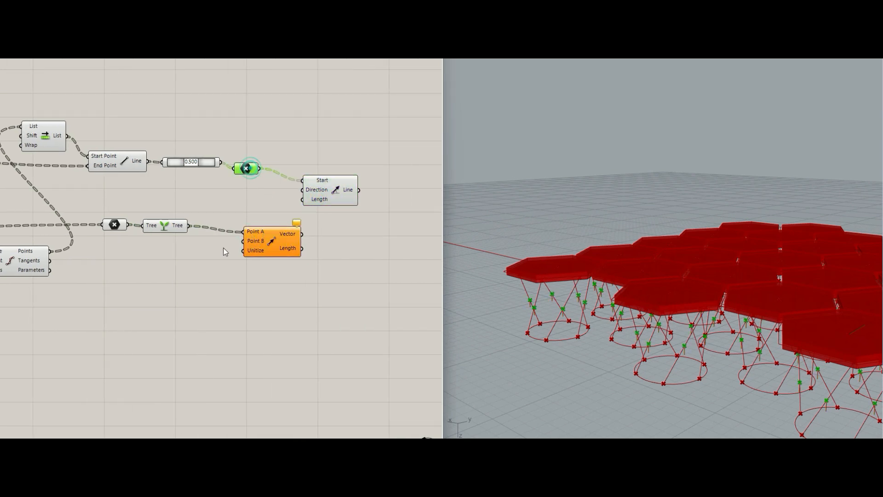
Add a Shift List component below the Graft Tree component and connect the midpoints' Point parameter to its List input
double_click(205, 265)
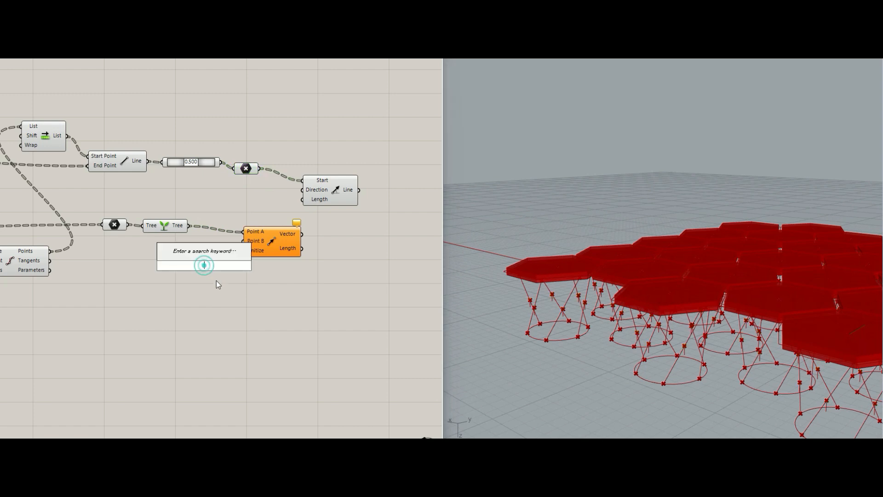
text(shi)
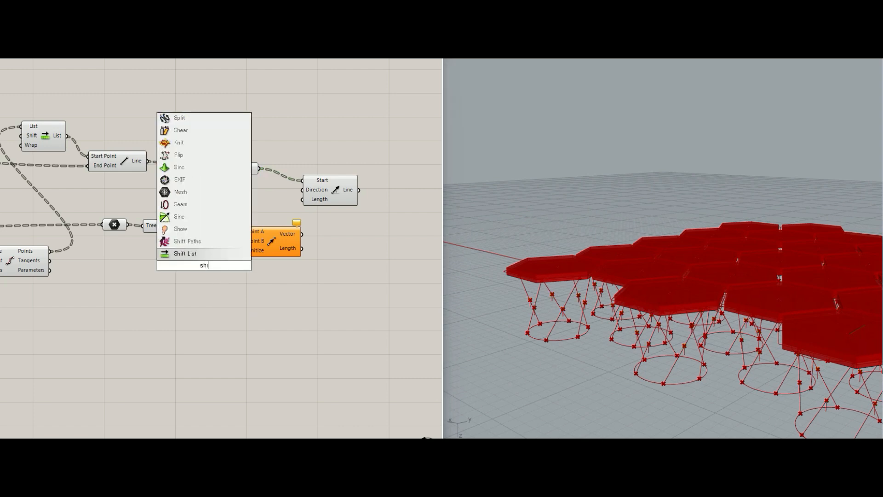
key(Return)
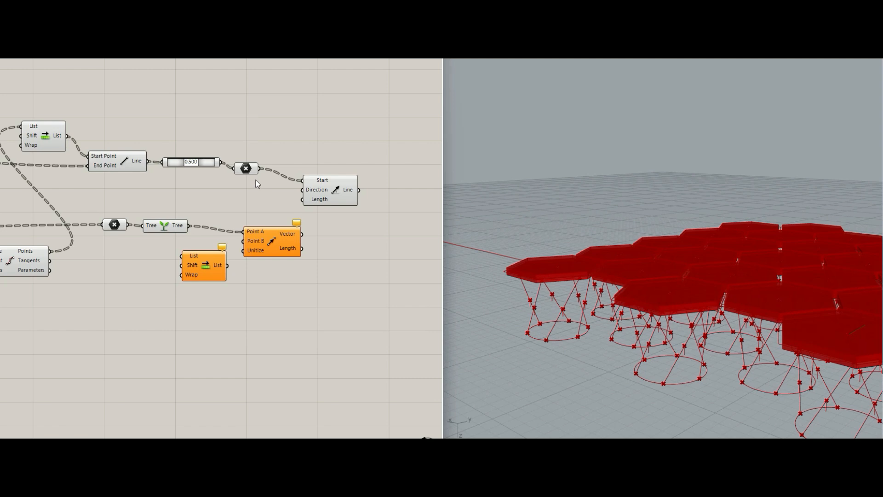
drag(260, 169, 180, 256)
Add a number slider of 1 for the new Shift List's Shift input and connect the shifted list to Point B of Vector 2Pt
click(157, 291)
double_click(158, 292)
text(1)
key(Return)
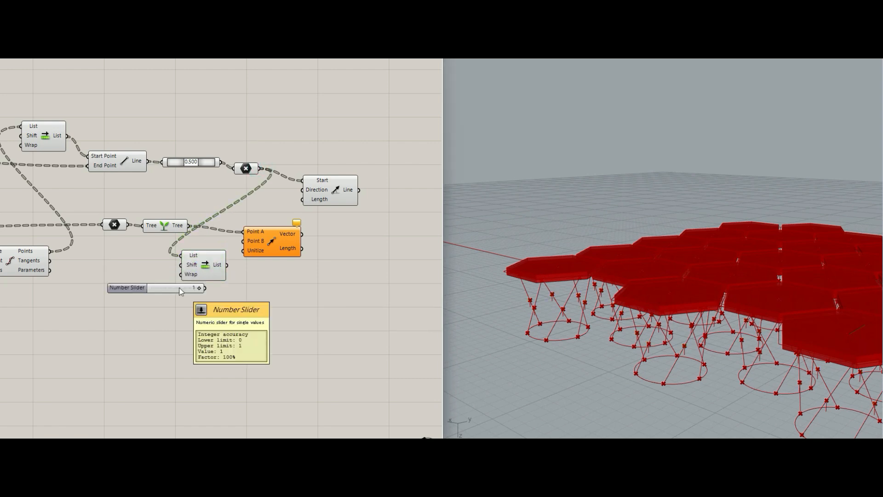
mouse_move(181, 291)
mouse_down()
mouse_move(146, 284)
mouse_move(244, 241)
mouse_up()
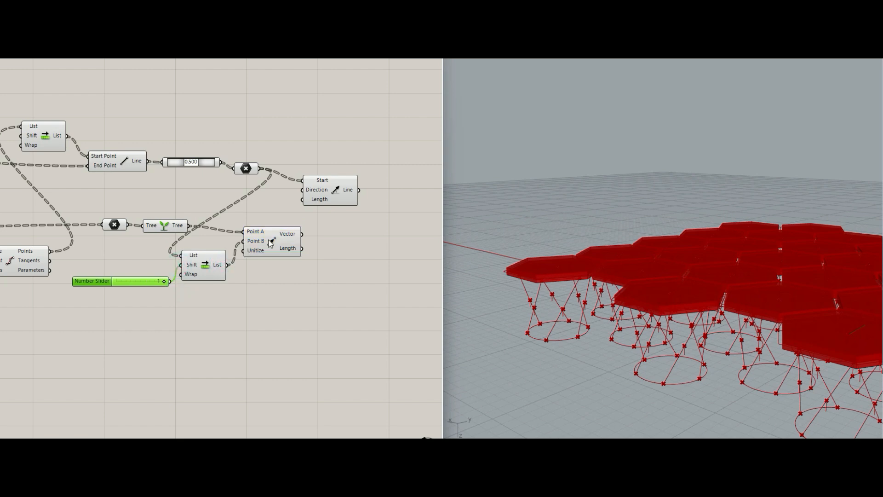
Connect the Vector output of the Vector 2Pt component to the Direction input of the Line SDL component
click(273, 244)
scroll(360, 234, up, 2)
click(313, 178)
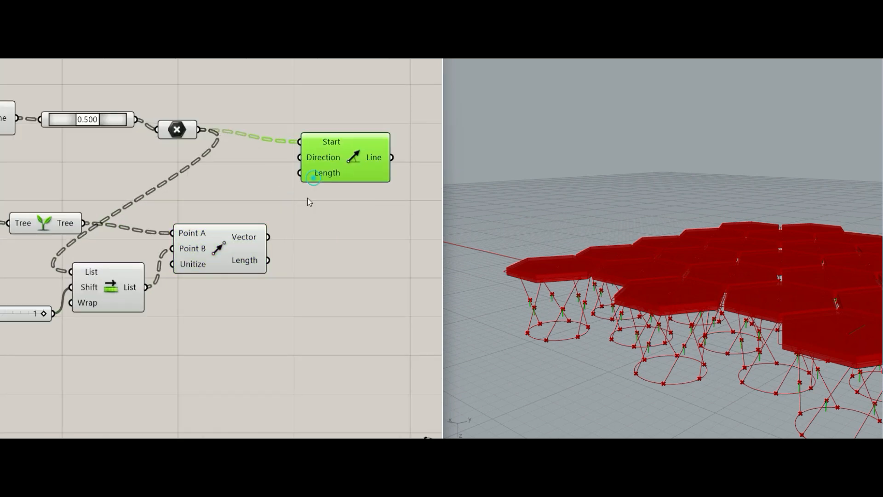
drag(271, 242, 330, 161)
Add a number slider set to 4.0 and connect it to the Length input of the Line SDL component
right_drag(352, 225, 294, 252)
double_click(294, 252)
text(4)
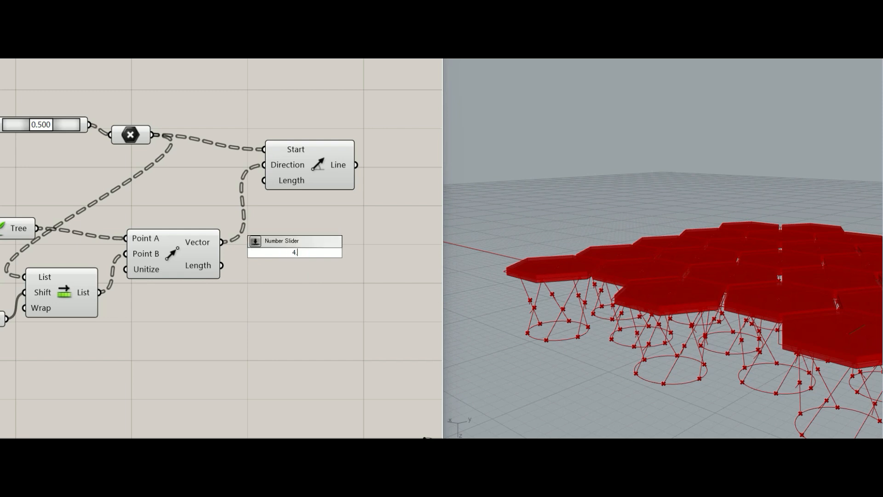
key(Return)
drag(282, 253, 206, 298)
drag(263, 180, 306, 298)
right_drag(506, 321, 532, 304)
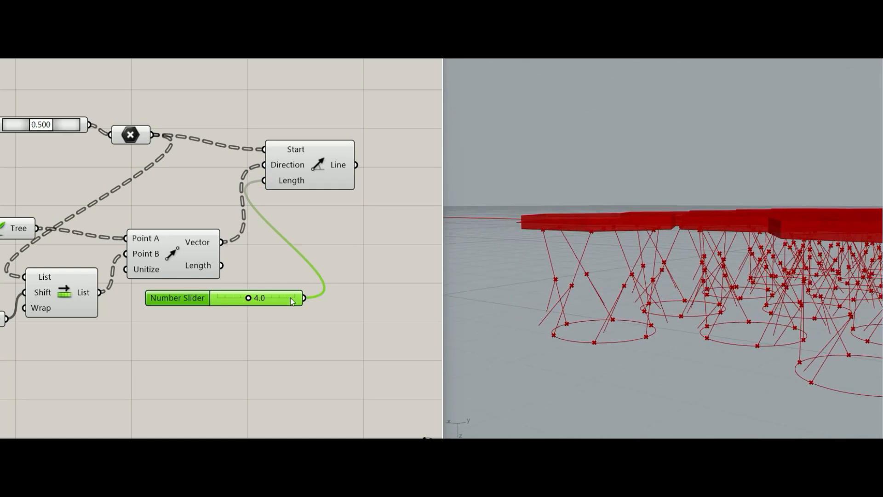
mouse_move(248, 299)
mouse_down()
mouse_move(276, 299)
mouse_move(230, 299)
mouse_move(247, 300)
mouse_up()
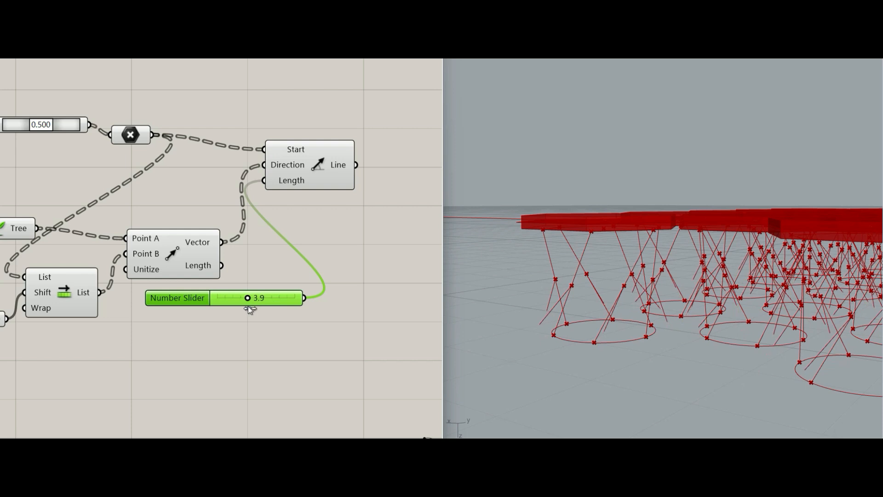
click(249, 306)
Tidy the Line SDL and upper Shift List components and group all components of the connecting lines, midpoints and direction lines
drag(313, 161, 330, 133)
click(338, 203)
scroll(205, 173, down, 5)
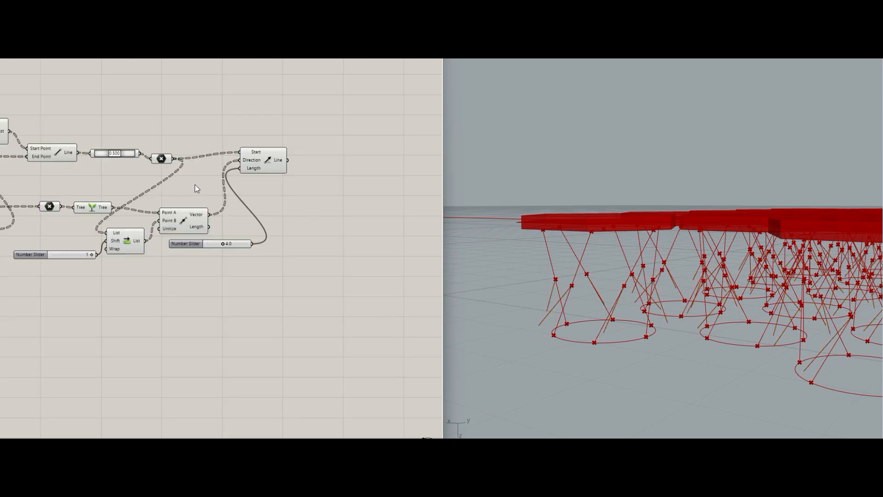
scroll(145, 228, up, 3)
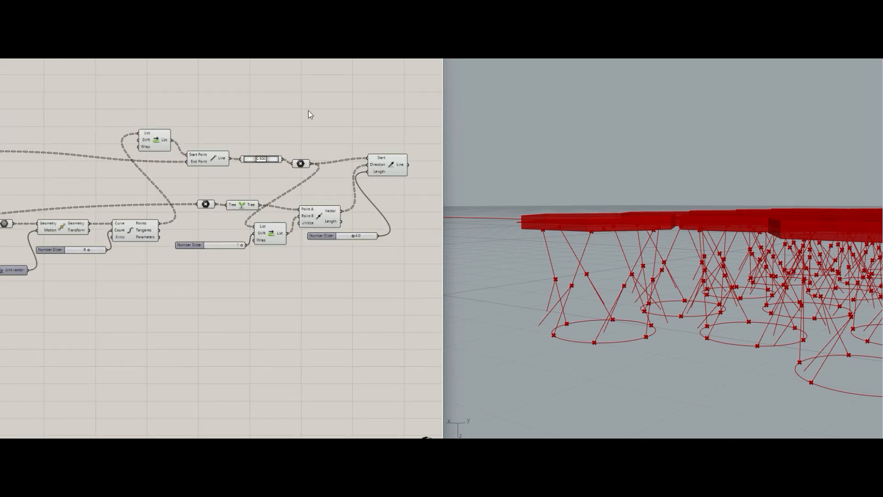
drag(143, 91, 428, 280)
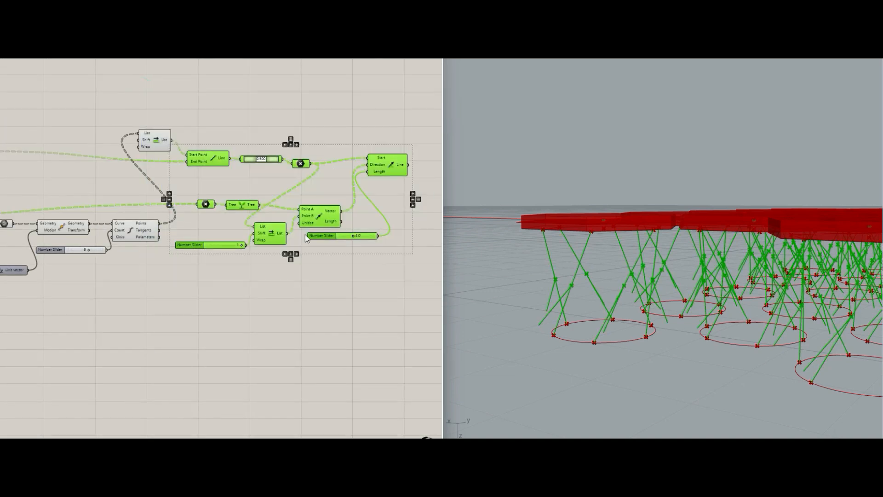
shift+click(154, 139)
drag(154, 140, 229, 121)
middle_click(232, 142)
click(233, 120)
click(168, 308)
Group the components that build, move and divide the circles, and shift that group slightly down
scroll(244, 253, down, 5)
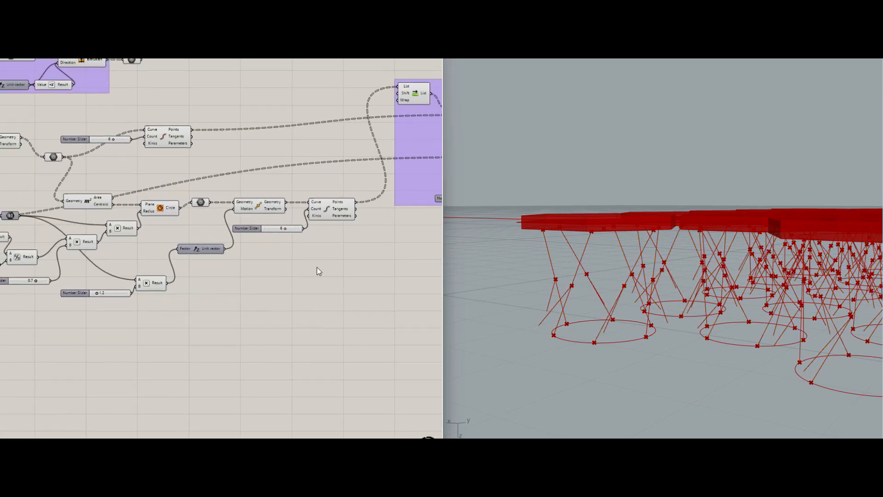
scroll(126, 229, up, 2)
right_drag(143, 231, 177, 215)
scroll(174, 215, down, 2)
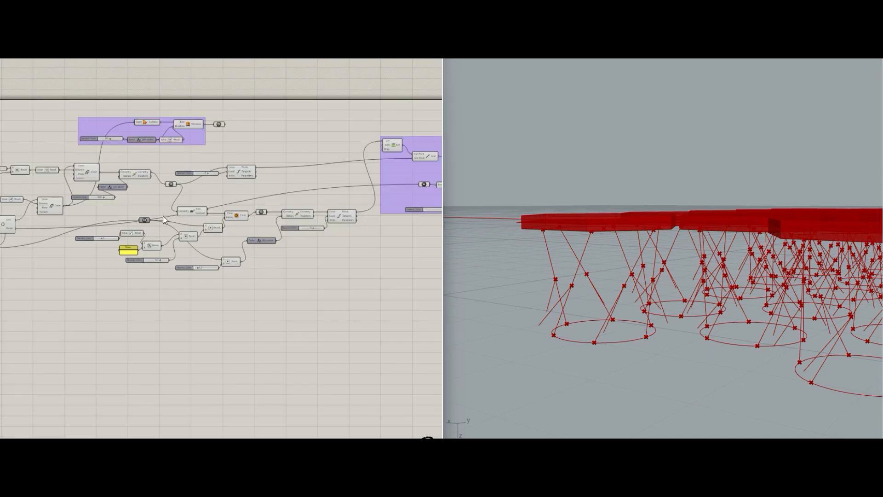
drag(71, 203, 378, 298)
middle_click(305, 264)
click(302, 237)
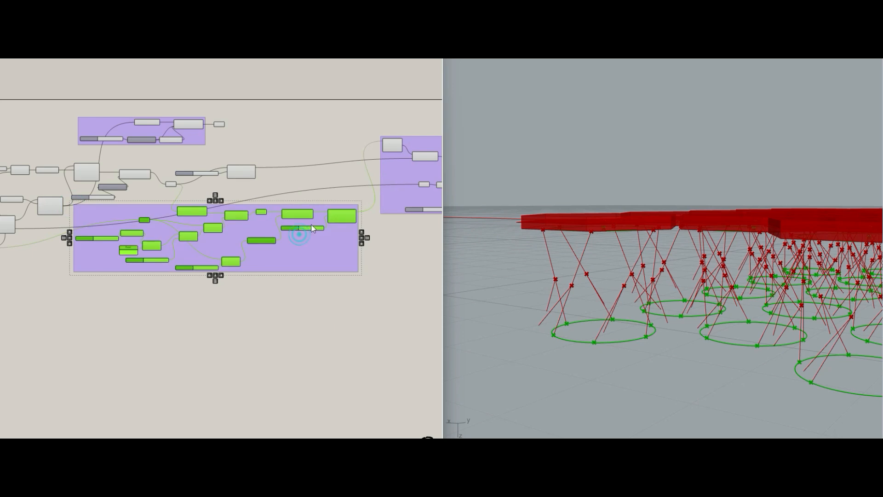
drag(306, 267, 308, 294)
click(365, 274)
Add an End Points component beside the group containing the Line SDL component
right_drag(350, 263, 134, 311)
scroll(301, 202, up, 2)
right_drag(333, 217, 258, 230)
click(260, 228)
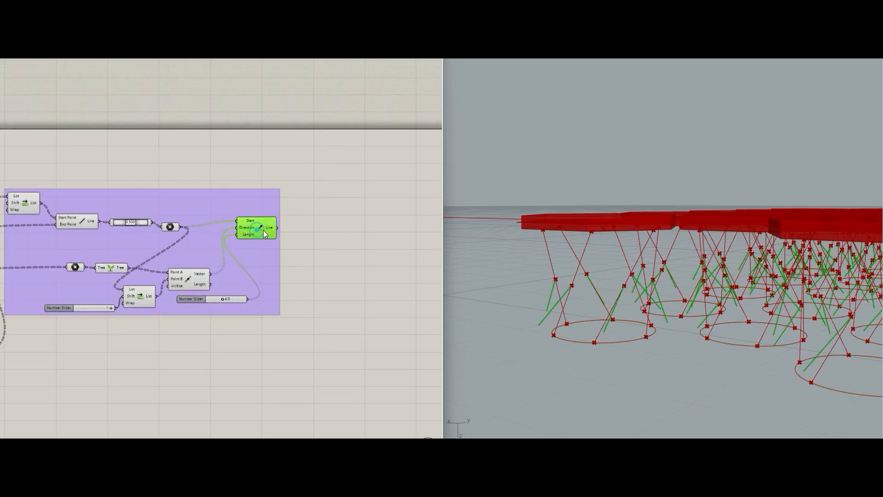
click(330, 213)
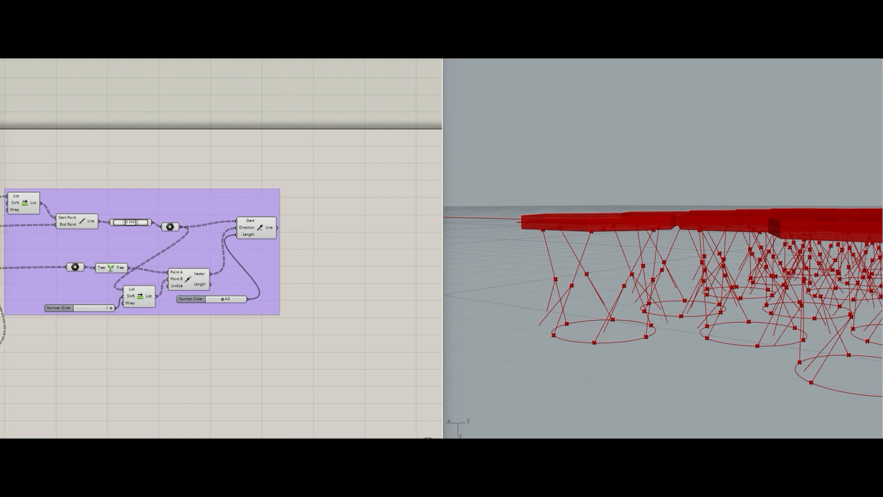
double_click(346, 223)
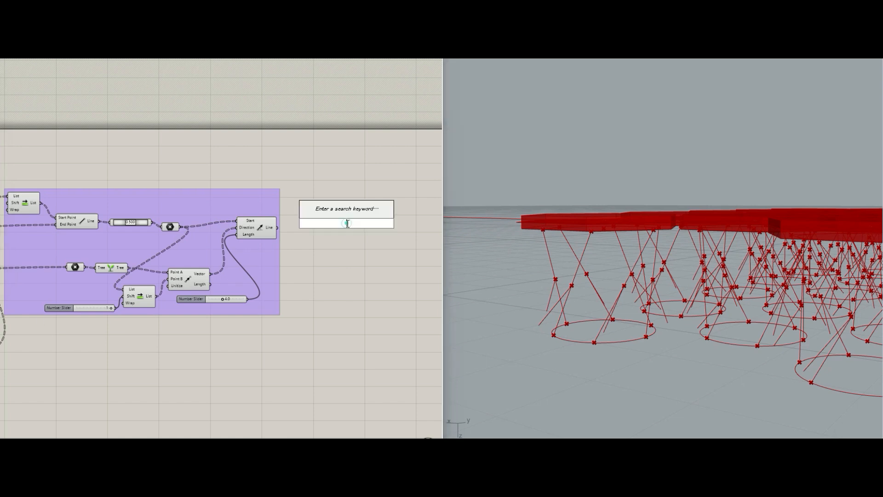
text(end)
key(Return)
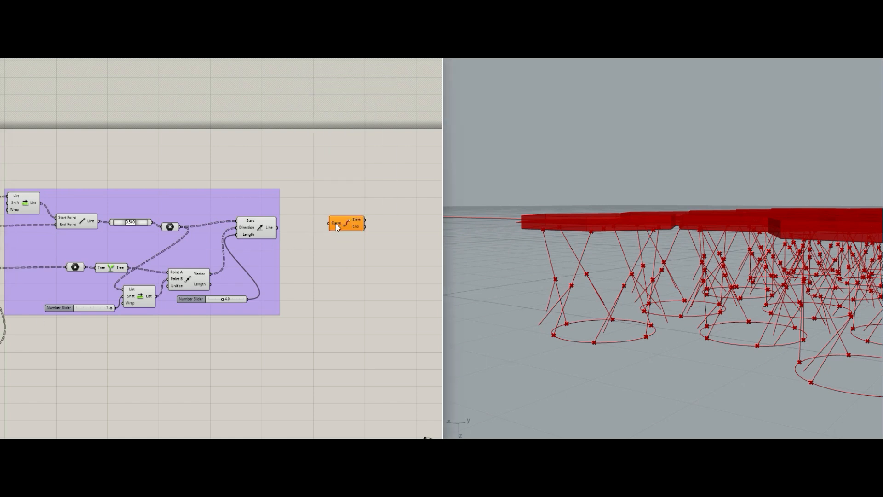
scroll(342, 227, up, 2)
drag(342, 229, 322, 205)
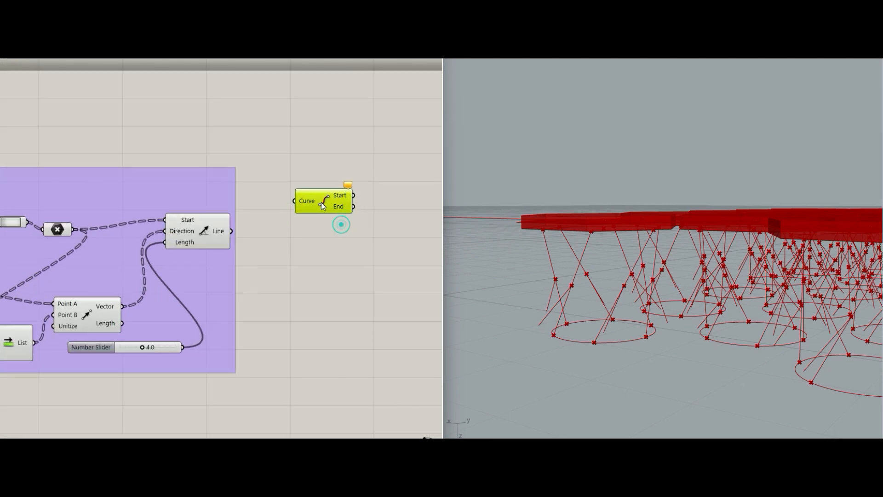
Connect the Line SDL output to the End Points component's Curve input and apply a data-tree modifier to that input
click(202, 227)
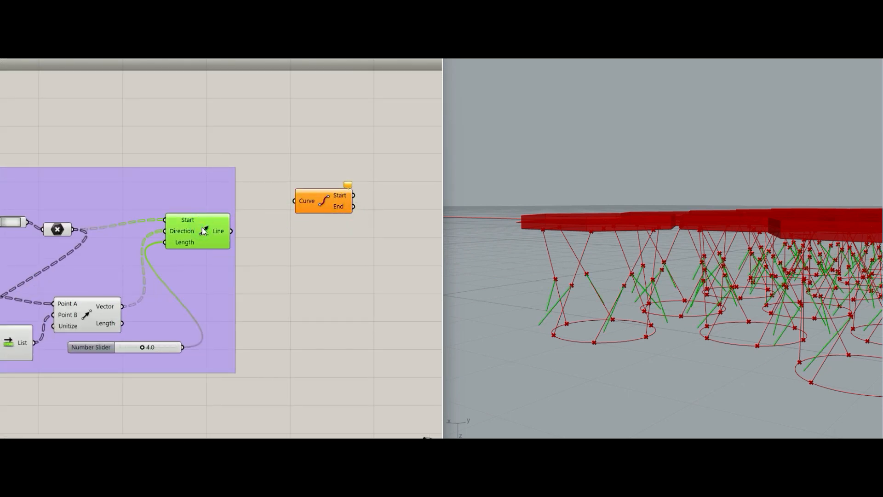
drag(231, 231, 331, 219)
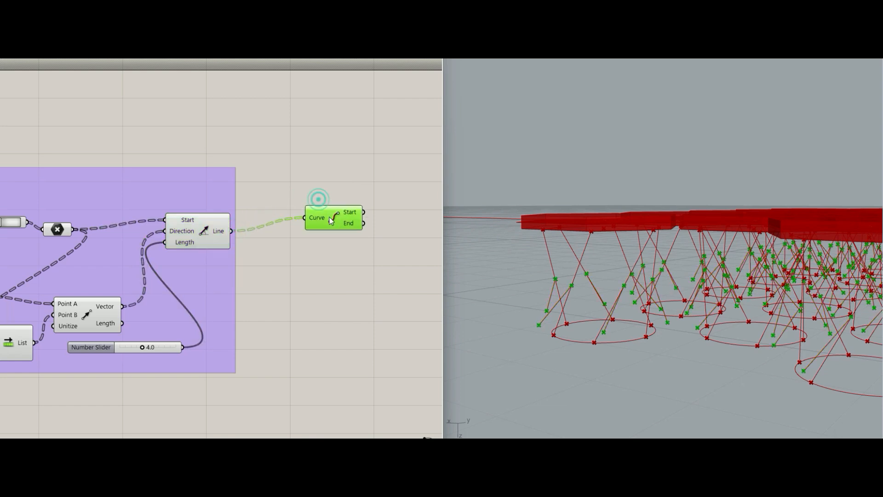
right_click(317, 217)
click(342, 311)
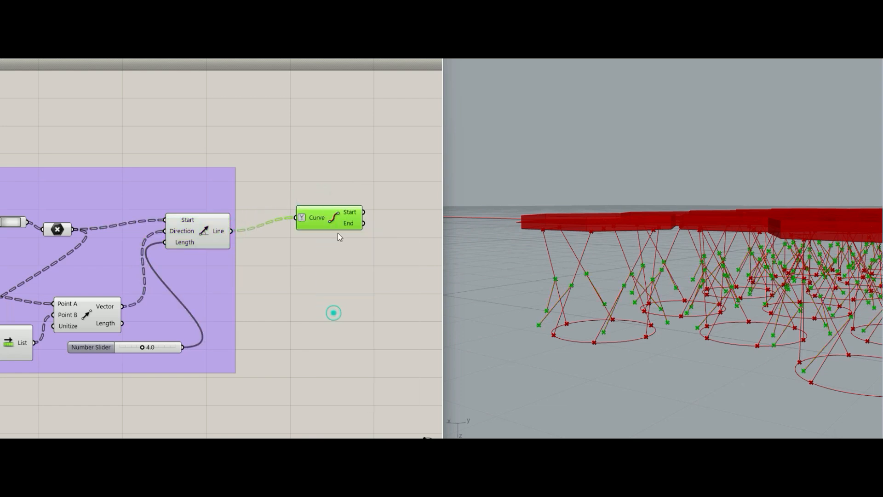
drag(335, 217, 336, 231)
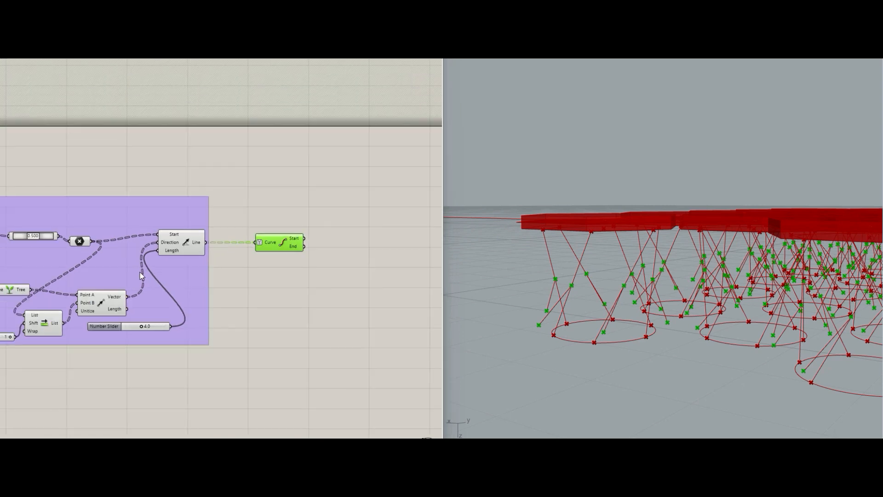
Duplicate the End Points component above the original and connect the connecting lines' Line output to the copy's Curve input
click(83, 206)
right_drag(173, 239, 119, 242)
click(321, 211)
alt+drag(321, 211, 39, 207)
click(319, 172)
drag(331, 157, 328, 157)
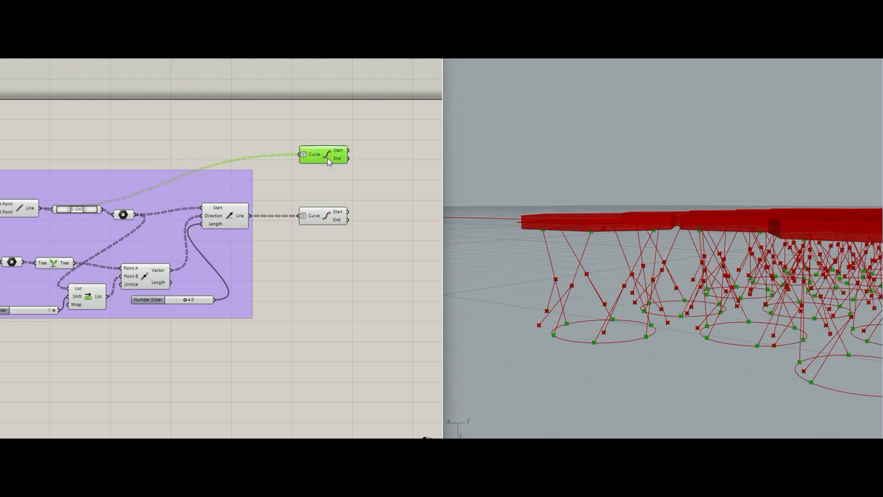
right_drag(345, 173, 249, 229)
scroll(250, 228, up, 1)
drag(231, 211, 233, 236)
click(324, 210)
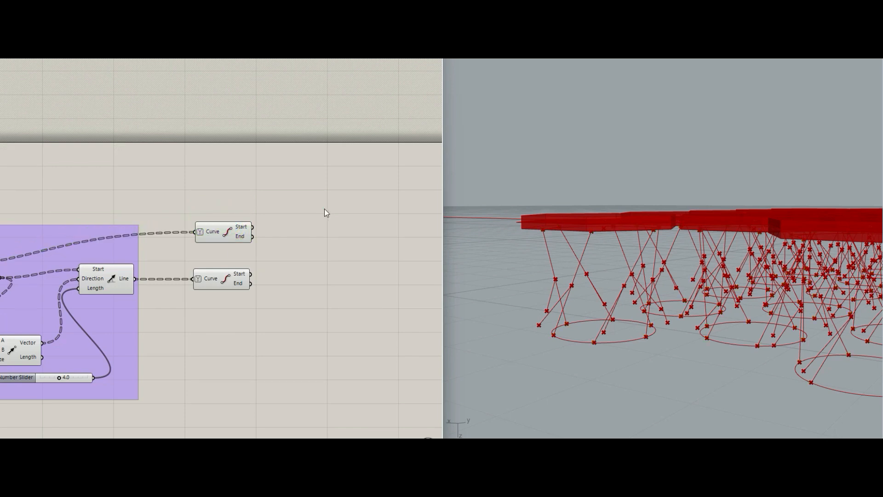
double_click(324, 209)
text(shift)
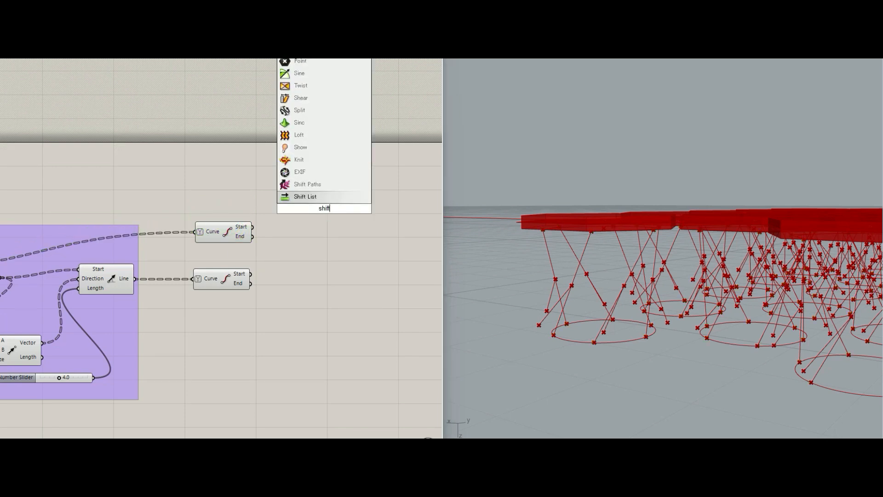
key(Return)
click(316, 210)
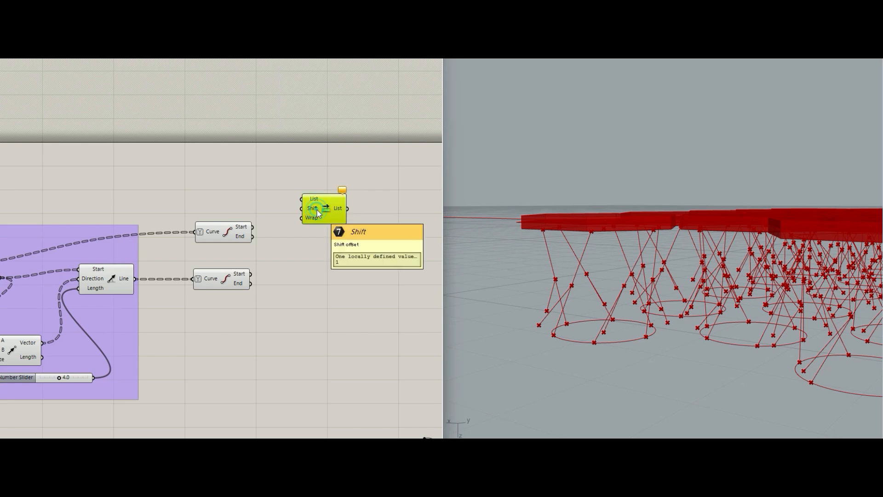
key(Delete)
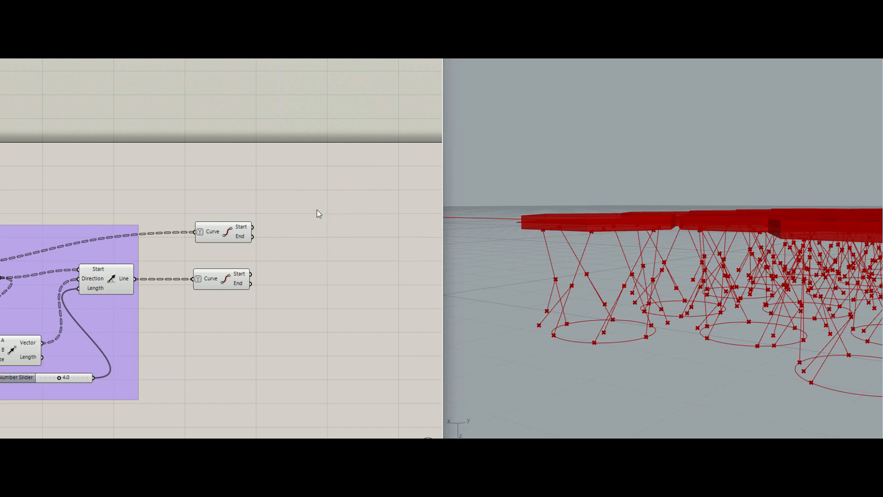
Add a List Item component beyond the two End Points components
scroll(292, 203, up, 2)
double_click(294, 202)
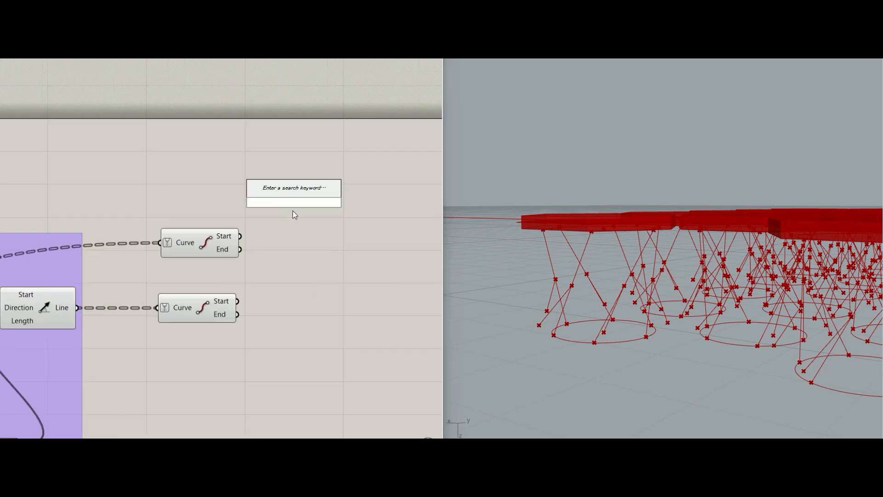
text(list)
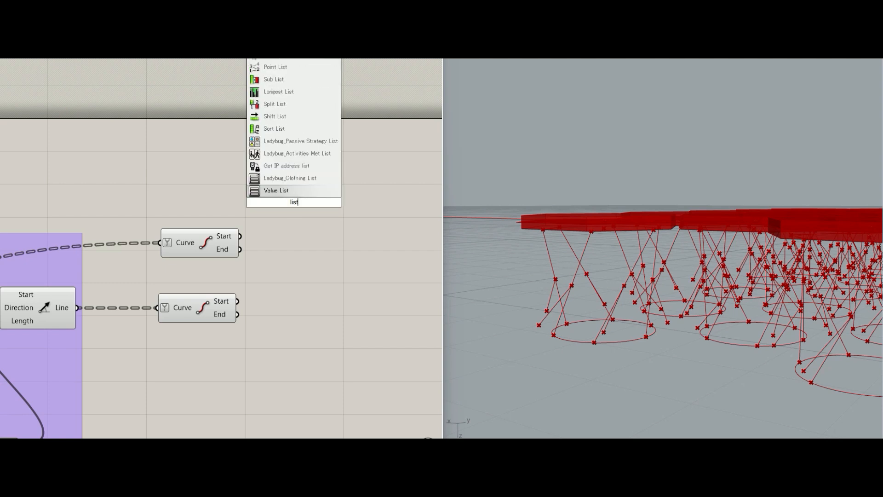
key(BackSpace)
key(Up)
key(Return)
drag(290, 205, 351, 203)
scroll(288, 249, up, 1)
right_drag(281, 248, 214, 246)
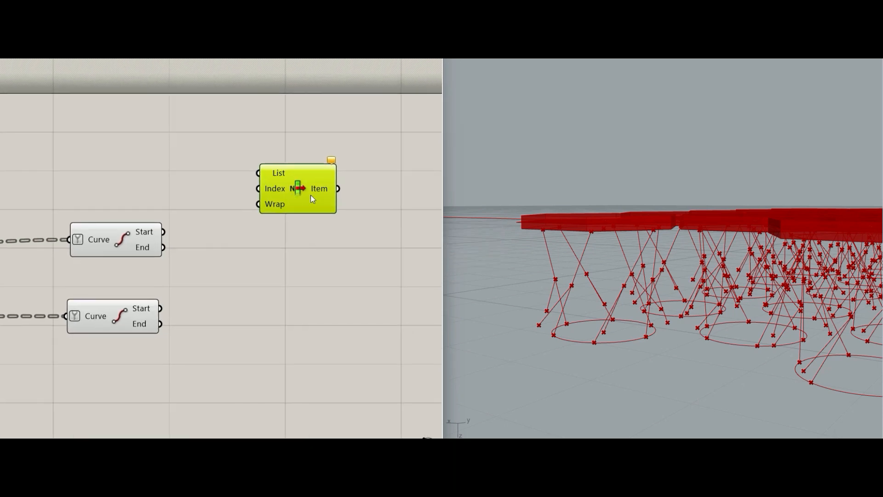
Add a Series component below the List Item component and connect its Series output to the Index input
double_click(287, 267)
text(seri)
key(Return)
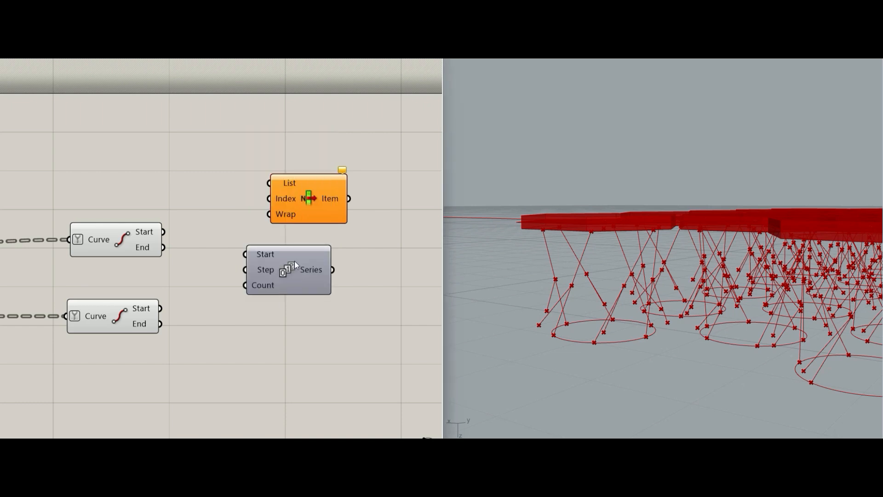
drag(292, 258, 265, 281)
mouse_move(276, 183)
mouse_down()
mouse_move(320, 191)
mouse_move(306, 293)
mouse_move(292, 286)
mouse_up()
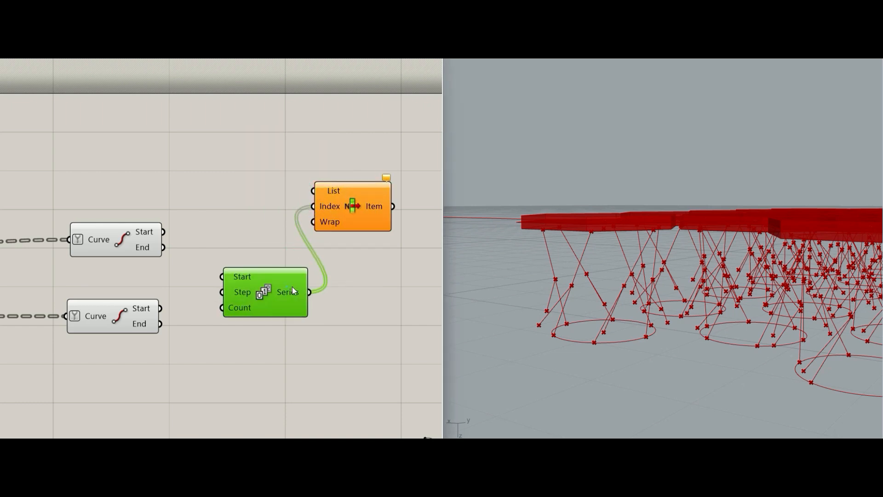
Add a number slider with value 1 and connect it to the Series component's Step input
double_click(199, 286)
text(1)
key(Return)
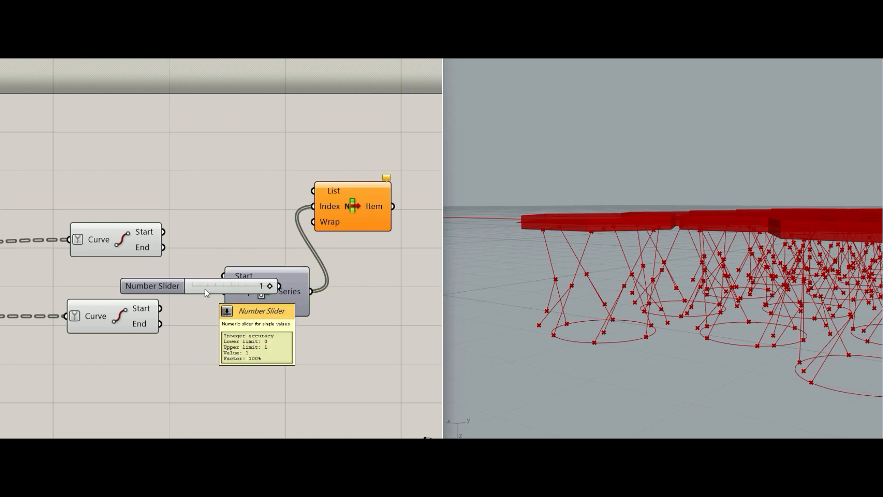
drag(194, 288, 131, 286)
drag(191, 285, 175, 288)
Add a number slider with value 6 for the Series component's Count input, moving the lower End Points component down to make room
double_click(181, 362)
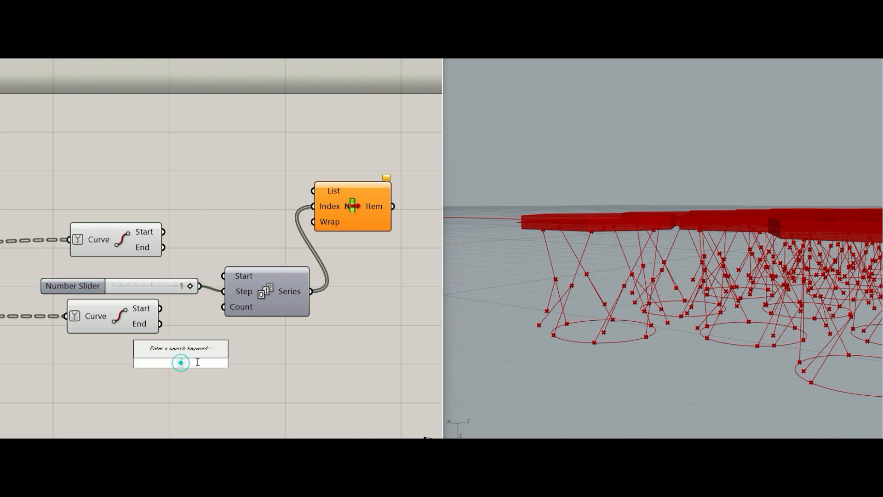
text(6)
key(Return)
drag(133, 323, 132, 405)
drag(133, 362, 71, 308)
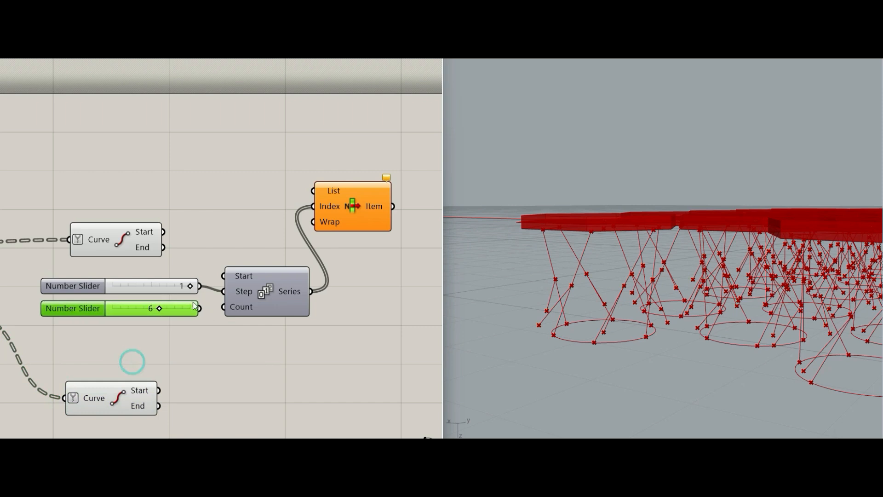
Duplicate the List Item twice, feeding the upper End Points' Start output into the original's List and its End output into the first copy's List
click(351, 216)
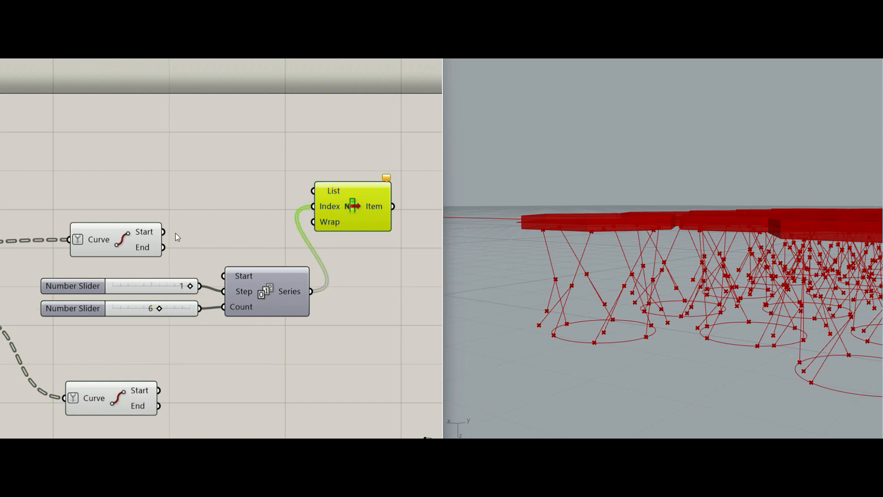
drag(165, 233, 425, 265)
click(134, 235)
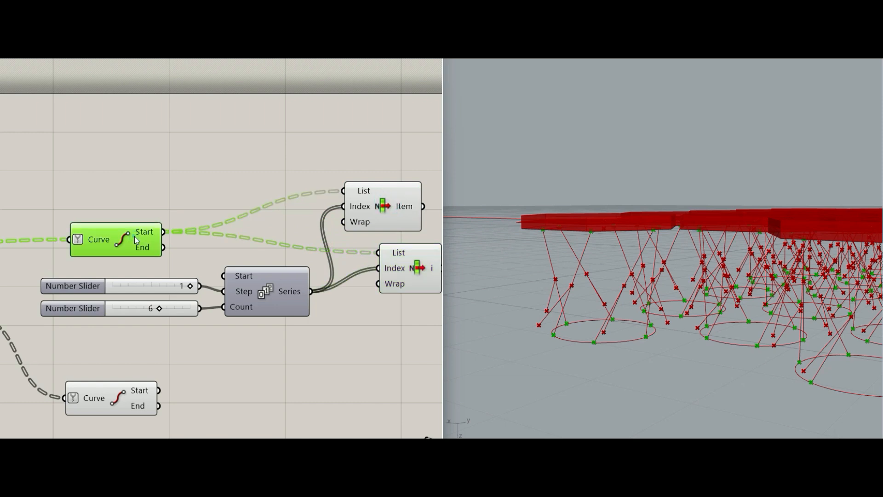
drag(163, 247, 380, 373)
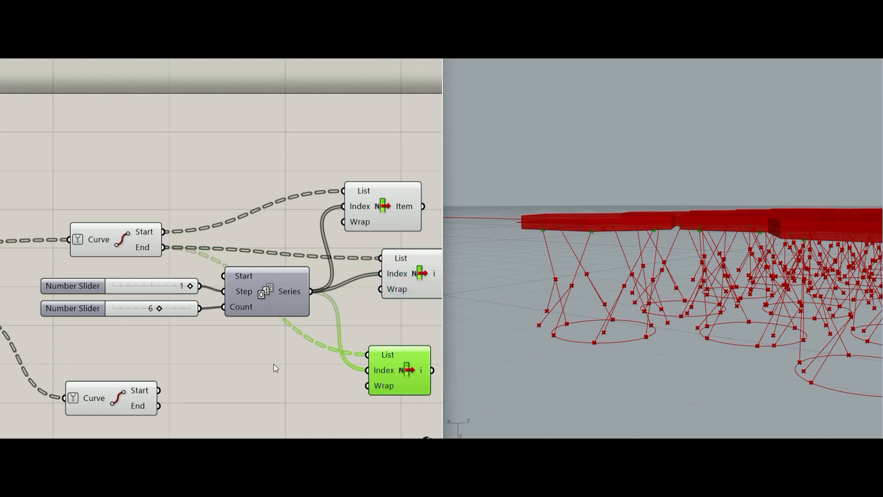
Connect the lower End Points' End output to the third List Item's List input and line up the three List Items in a column
right_drag(276, 359, 229, 301)
click(83, 340)
drag(112, 347, 330, 299)
click(357, 306)
right_drag(398, 277, 289, 278)
click(259, 214)
click(241, 163)
drag(262, 217, 244, 235)
drag(248, 157, 283, 163)
drag(238, 237, 257, 236)
click(250, 289)
drag(220, 319, 247, 315)
Add a three-point Arc component beyond the List Item components
double_click(365, 292)
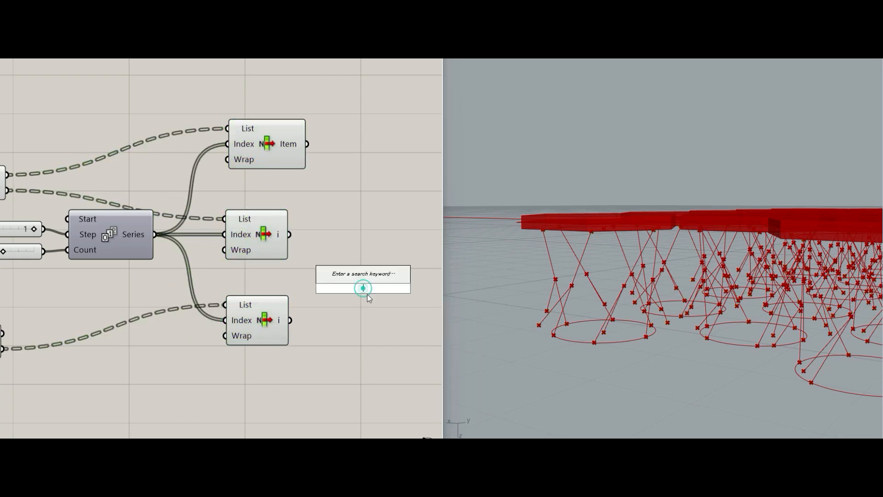
text(arc)
key(Up)
key(Up)
key(Return)
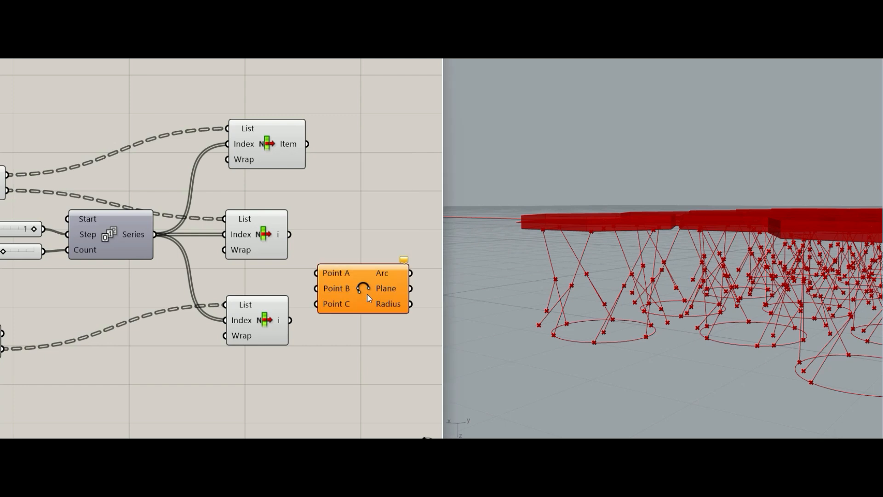
drag(360, 289, 392, 273)
right_drag(338, 207, 263, 191)
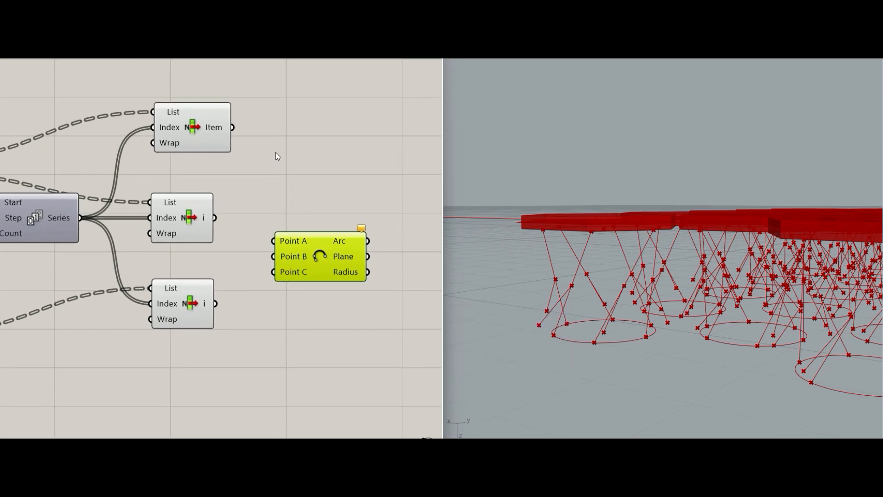
Connect the three List Item outputs, in order from the upper one, to the Arc component's Point A, Point B and Point C inputs
drag(251, 181, 275, 238)
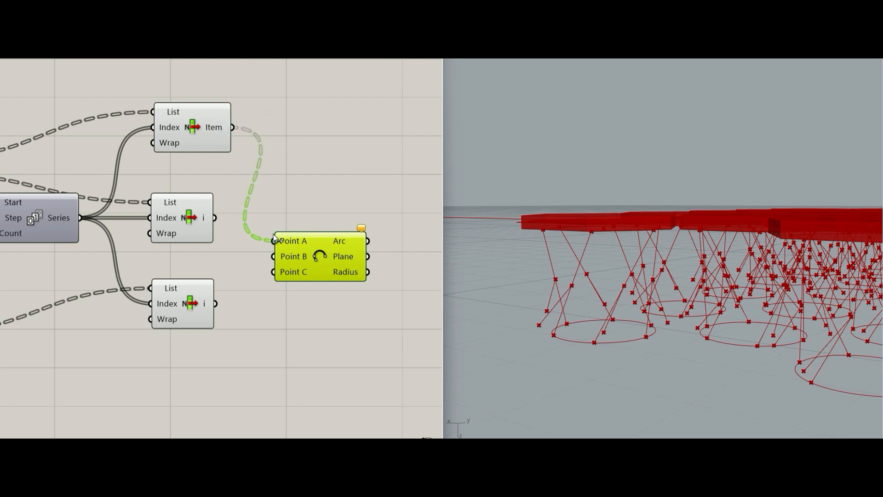
drag(216, 217, 273, 256)
mouse_move(215, 303)
mouse_down()
mouse_move(273, 271)
mouse_move(321, 271)
mouse_up()
right_drag(581, 290, 451, 283)
drag(328, 268, 335, 263)
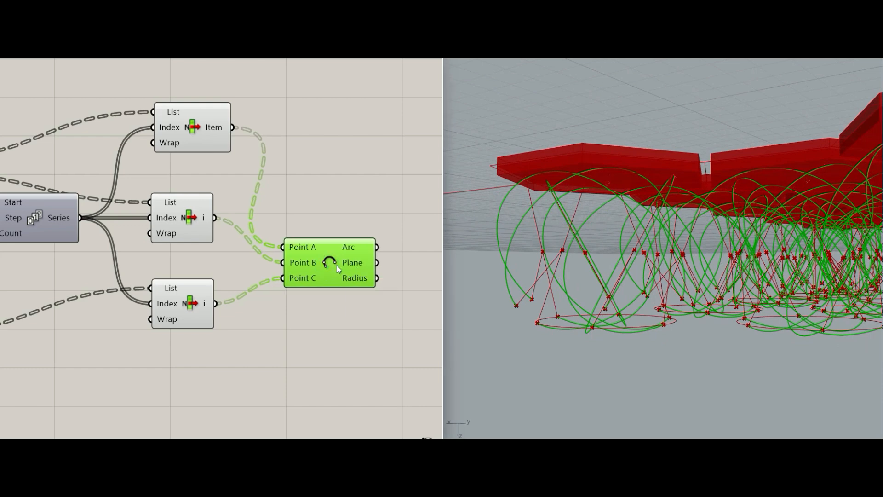
Check each List Item's points and swap the wires so the third List Item feeds Point B and the second feeds Point C
click(200, 137)
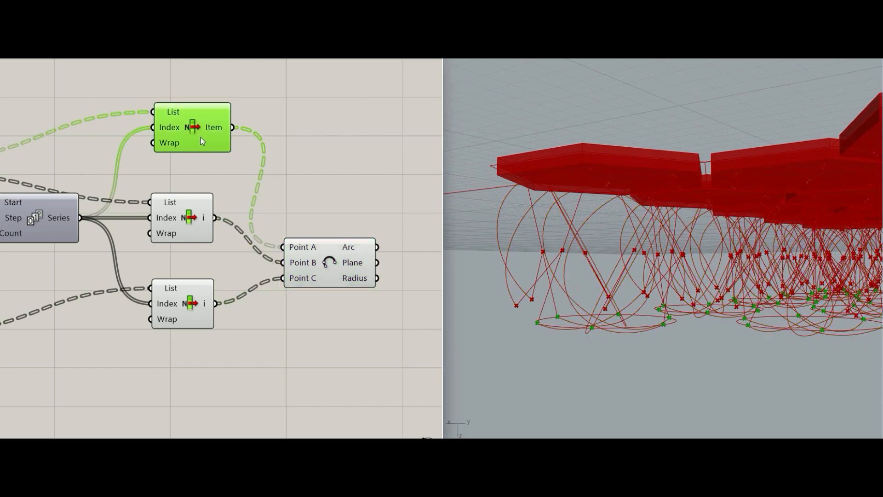
mouse_move(213, 157)
right_down()
mouse_move(299, 145)
mouse_move(274, 176)
mouse_move(212, 166)
right_up()
scroll(297, 146, down, 3)
click(210, 190)
click(215, 243)
scroll(271, 221, up, 2)
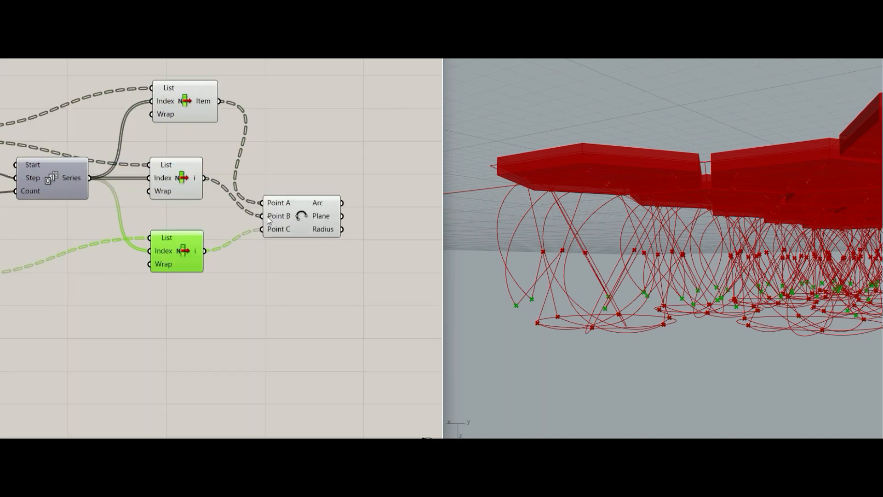
drag(242, 228, 217, 234)
drag(205, 178, 261, 229)
click(309, 234)
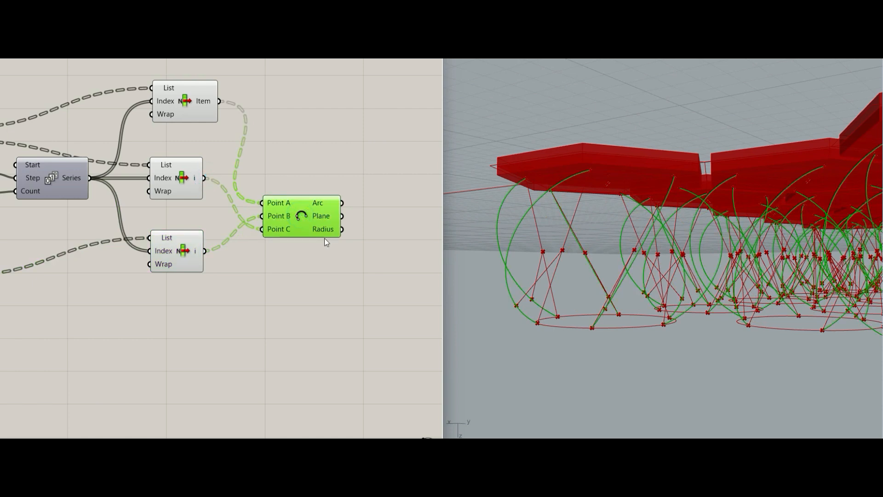
Examine the arcs and the length slider feeding the Line SDL component that shapes them
right_drag(315, 252, 304, 275)
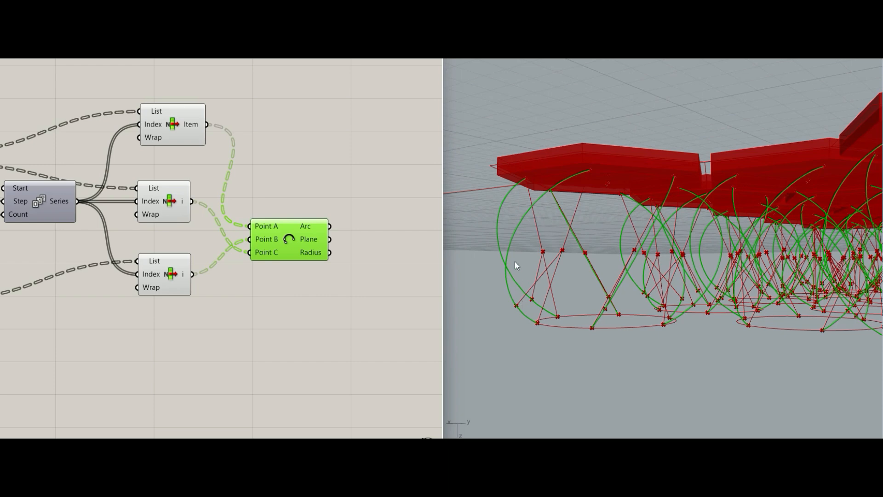
scroll(267, 279, down, 4)
right_drag(92, 327, 236, 260)
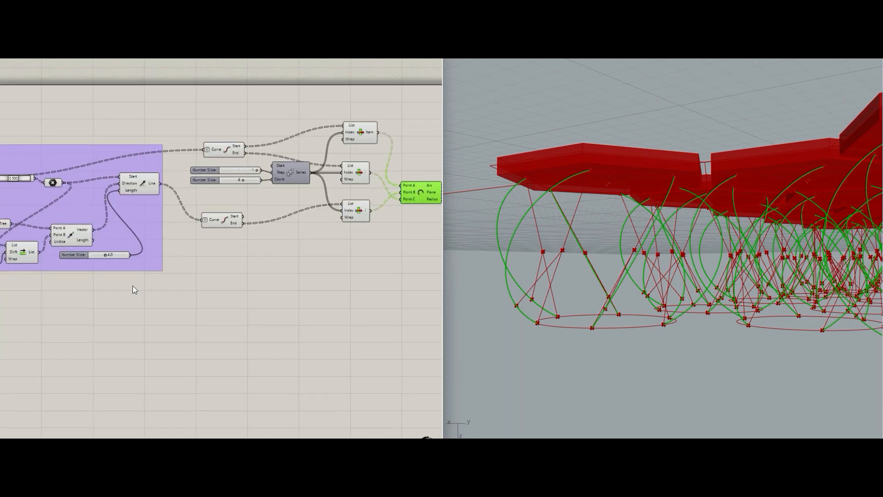
right_drag(98, 297, 258, 268)
scroll(294, 205, up, 2)
scroll(307, 205, up, 3)
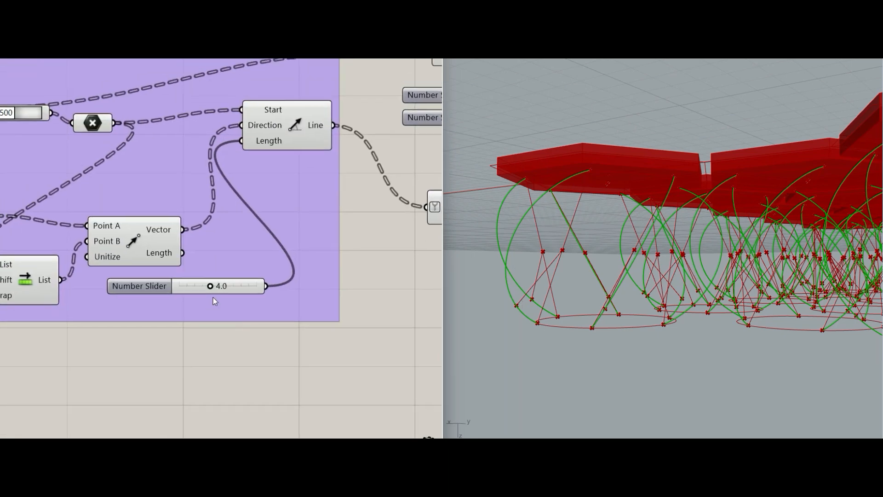
mouse_move(211, 287)
mouse_down()
mouse_move(219, 286)
mouse_move(200, 287)
mouse_move(220, 290)
mouse_move(200, 288)
mouse_move(211, 295)
mouse_up()
scroll(345, 281, down, 3)
right_drag(394, 263, 203, 305)
right_drag(355, 263, 204, 280)
scroll(324, 241, up, 2)
right_drag(333, 220, 239, 195)
click(303, 196)
drag(256, 254, 292, 253)
double_click(298, 307)
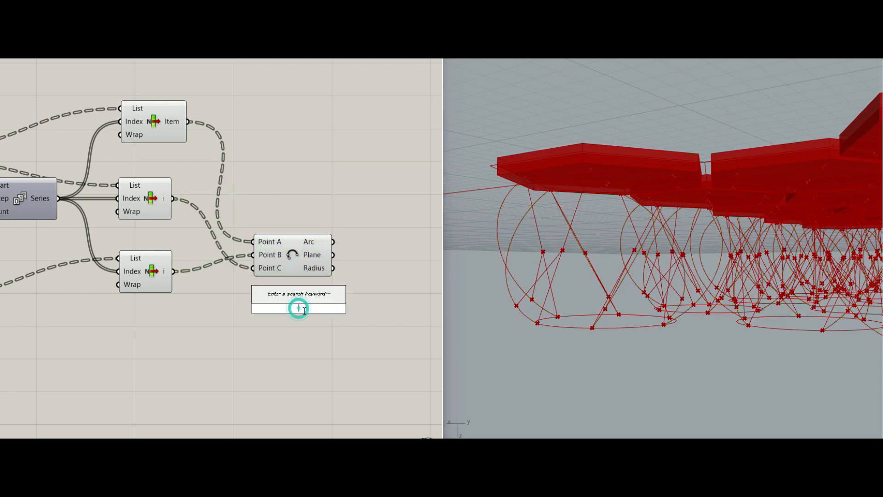
text(point)
key(Return)
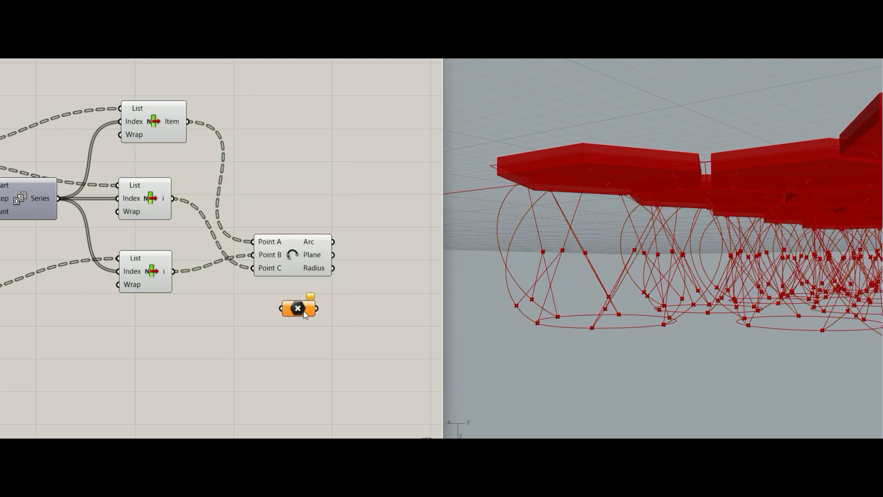
drag(295, 308, 371, 285)
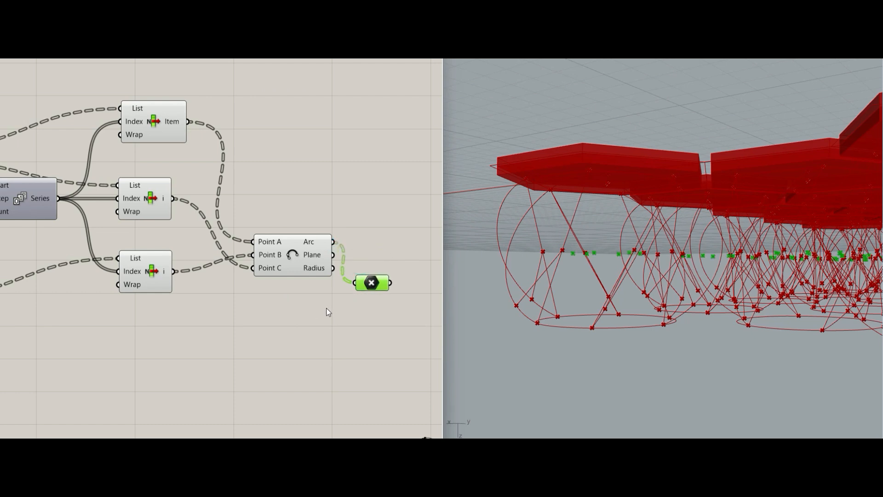
key(Delete)
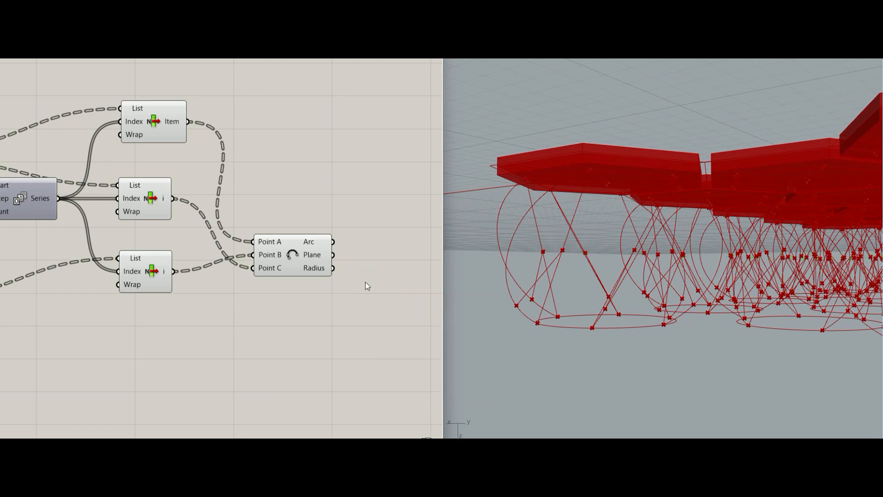
Add a Geometry parameter, connect the Arc output to it and place it below and beyond the Arc component
double_click(360, 280)
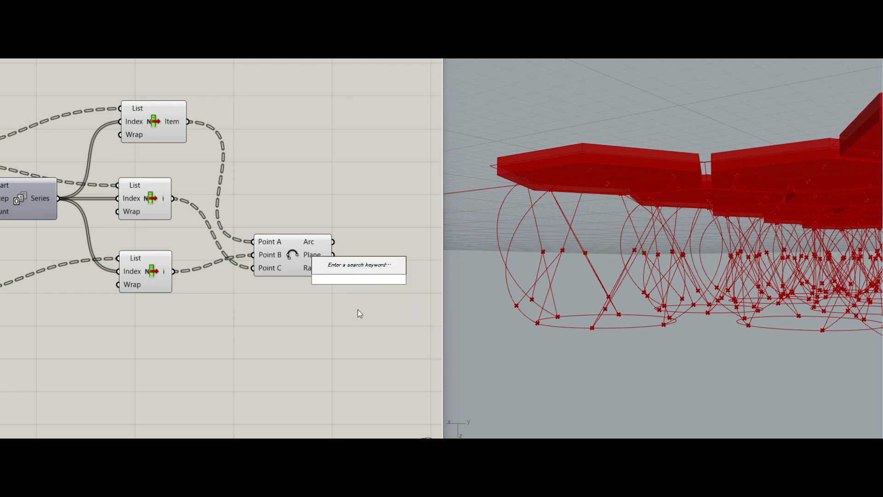
text(geo)
key(Return)
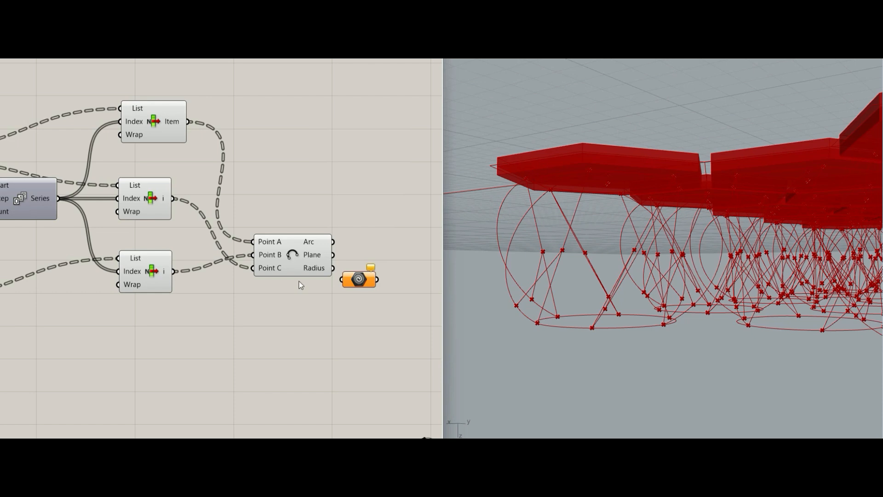
click(302, 260)
drag(336, 242, 385, 329)
click(305, 333)
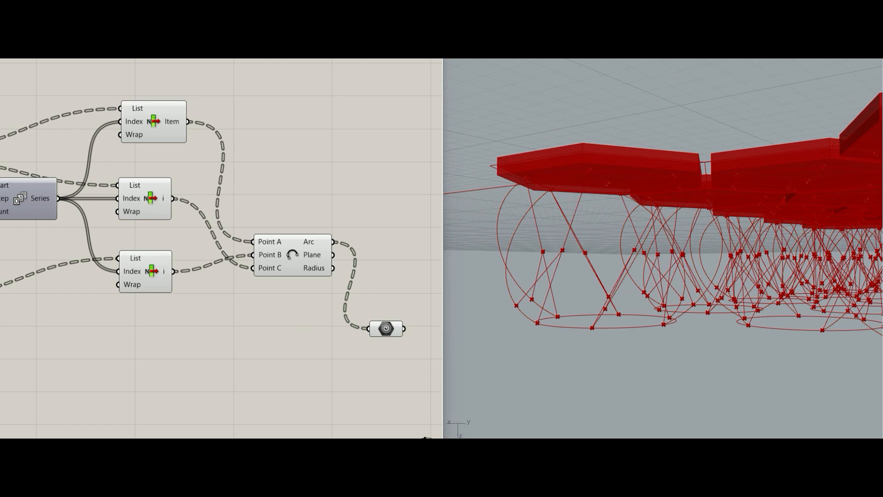
Add a Geometry parameter above the circle group and connect the moved circles' Geometry output to it
scroll(65, 252, down, 4)
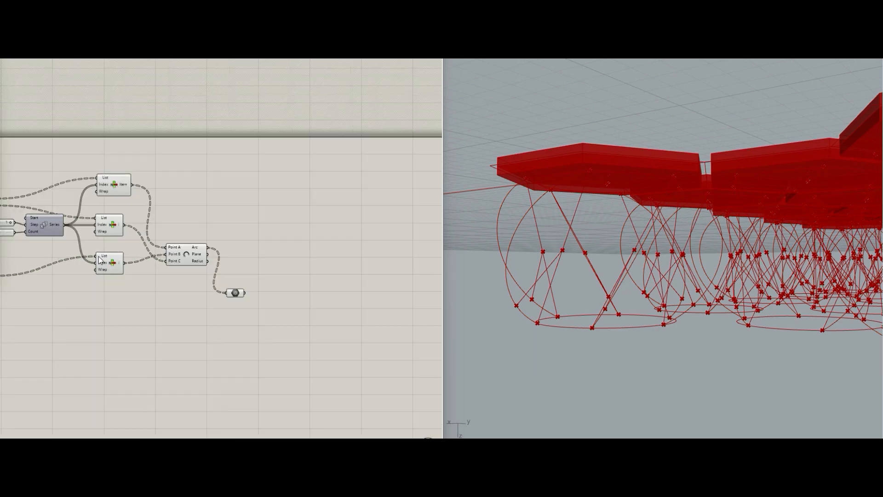
right_drag(116, 272, 192, 239)
right_drag(77, 263, 135, 242)
right_drag(44, 253, 198, 236)
right_drag(143, 250, 257, 247)
right_drag(151, 267, 256, 243)
right_drag(193, 260, 309, 242)
click(225, 236)
click(169, 230)
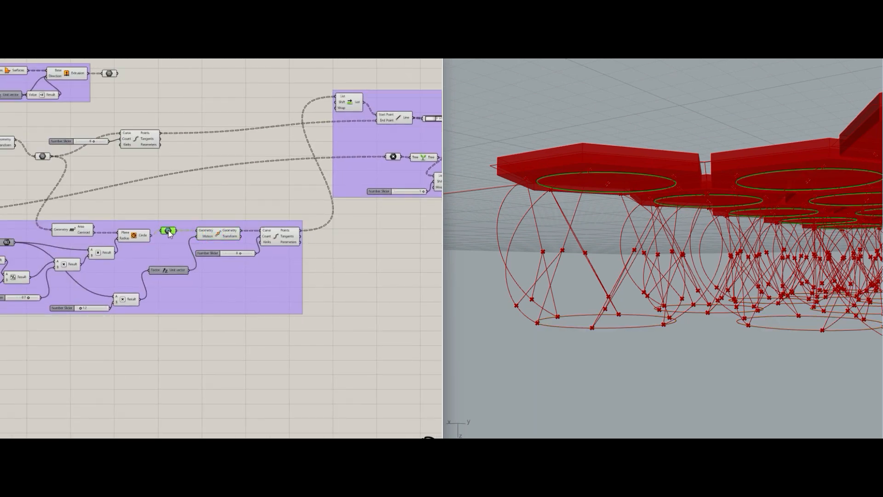
double_click(189, 209)
text(geo)
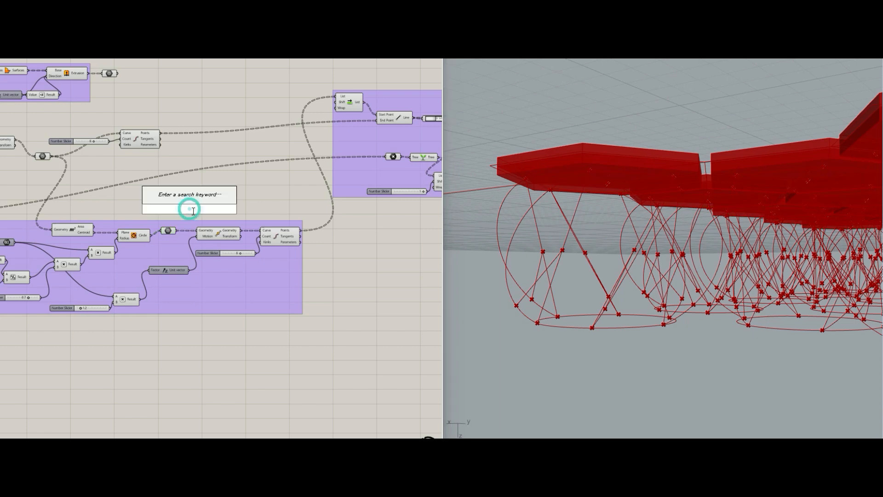
key(Return)
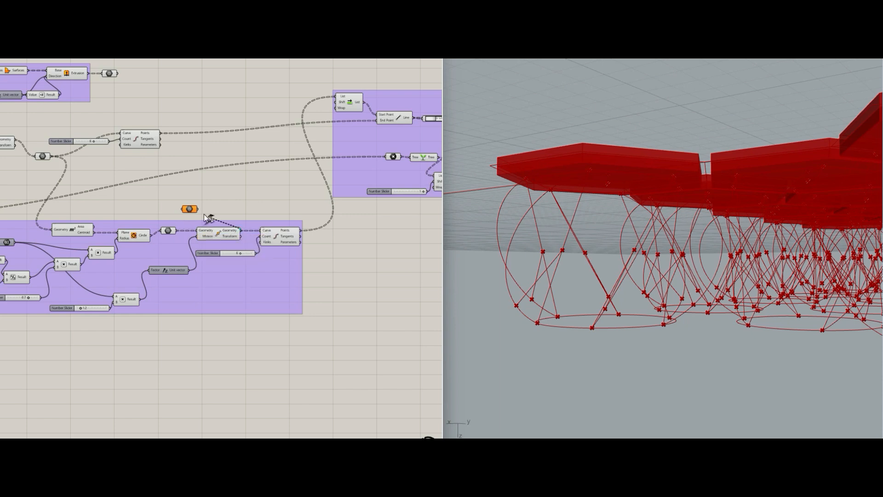
mouse_move(189, 210)
mouse_down()
mouse_move(244, 211)
mouse_move(191, 204)
mouse_up()
Feed the curve container ahead of the upper Divide Curve into another Geometry parameter and line up both new parameters below the arcs' Geometry parameter
click(44, 156)
drag(51, 157, 388, 244)
scroll(175, 246, down, 3)
scroll(172, 247, down, 3)
scroll(378, 228, up, 5)
scroll(416, 240, up, 2)
click(409, 213)
right_drag(408, 212, 242, 182)
click(225, 173)
click(227, 199)
drag(228, 215, 230, 225)
click(232, 199)
click(225, 225)
Add a Pipe component beyond the three Geometry parameters
click(274, 206)
double_click(274, 206)
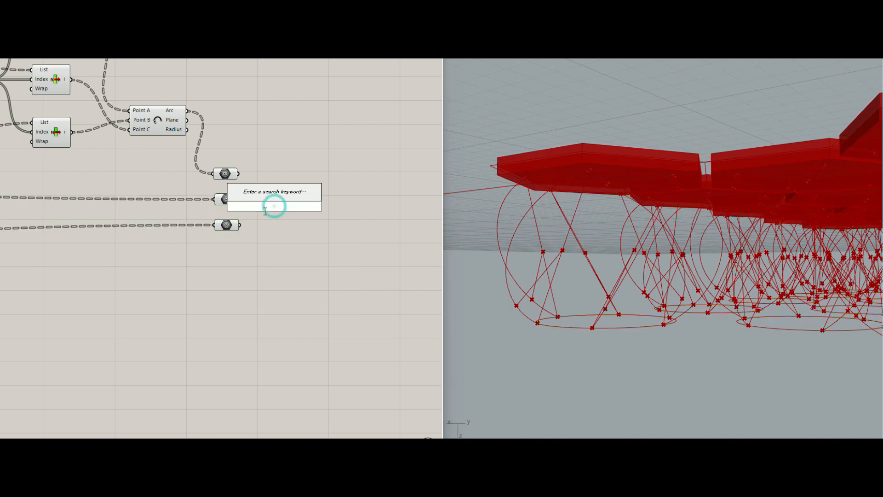
text(pipe)
key(Return)
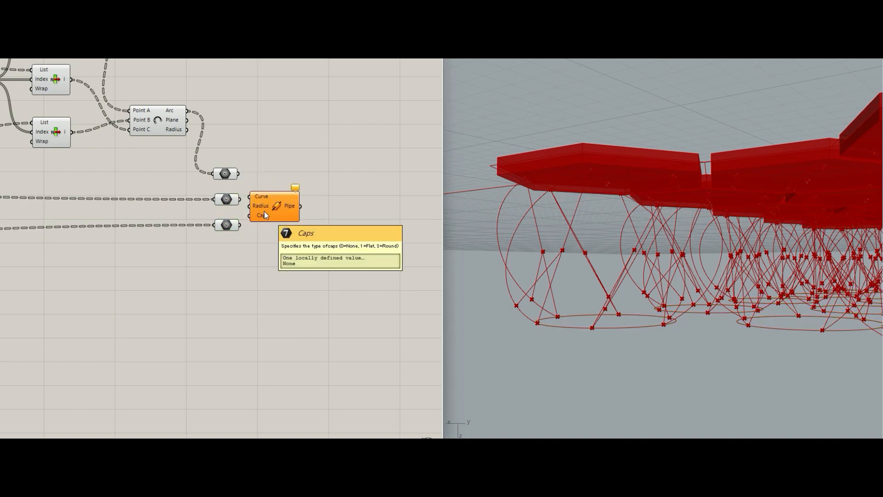
scroll(277, 176, up, 2)
click(229, 174)
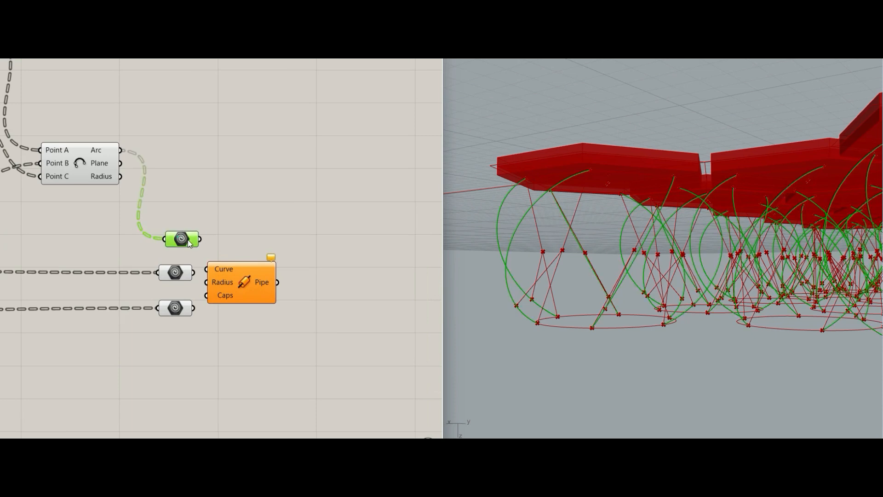
drag(230, 272, 264, 268)
Connect all three Geometry parameters to the Pipe component's Curve input
drag(201, 242, 194, 273)
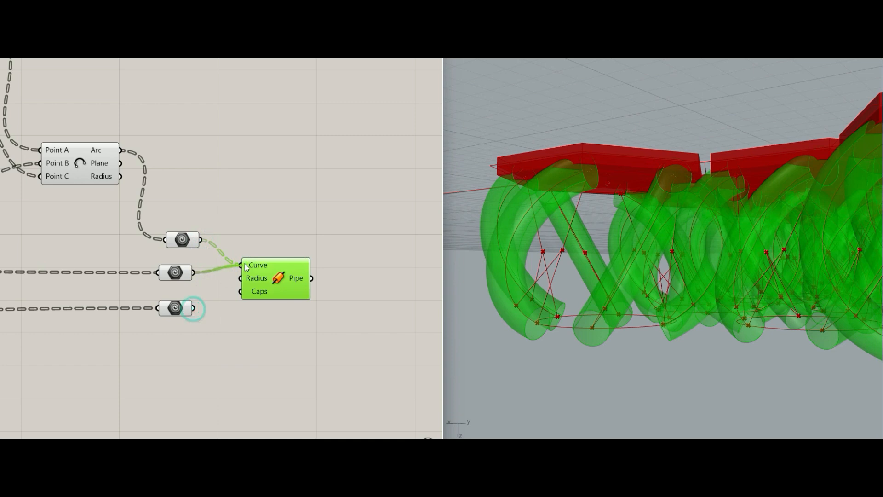
shift+drag(193, 308, 241, 265)
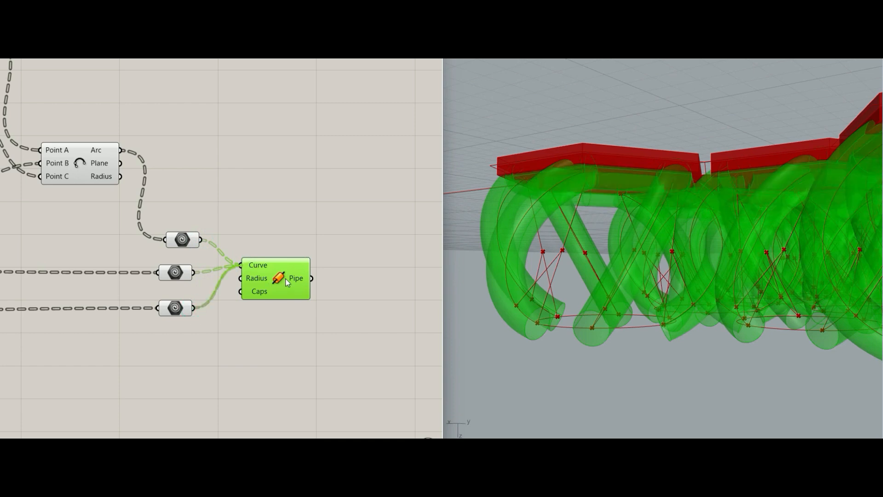
drag(286, 278, 293, 285)
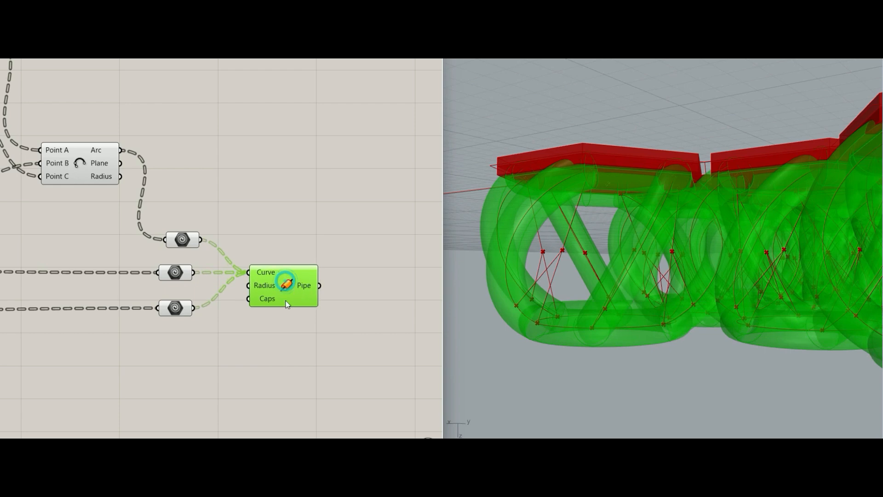
Add a number slider set to 0.5 and connect it to the Pipe component's Radius input
click(256, 335)
double_click(255, 340)
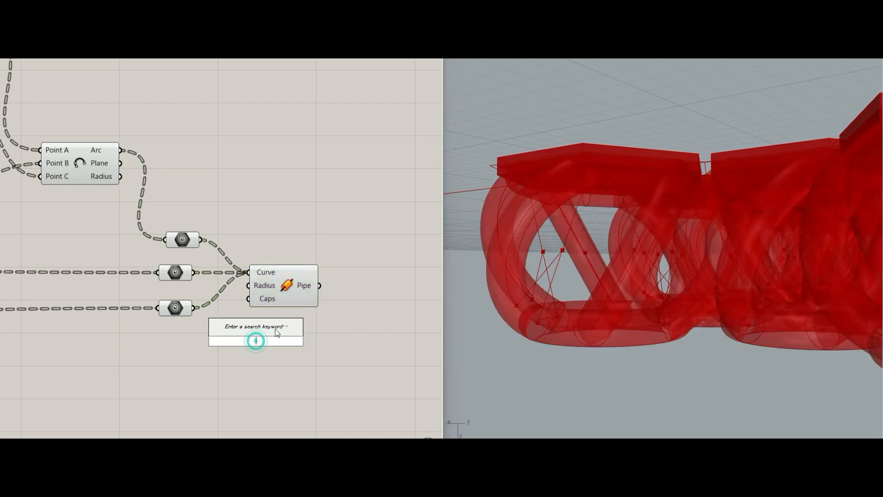
text(0.5)
key(Return)
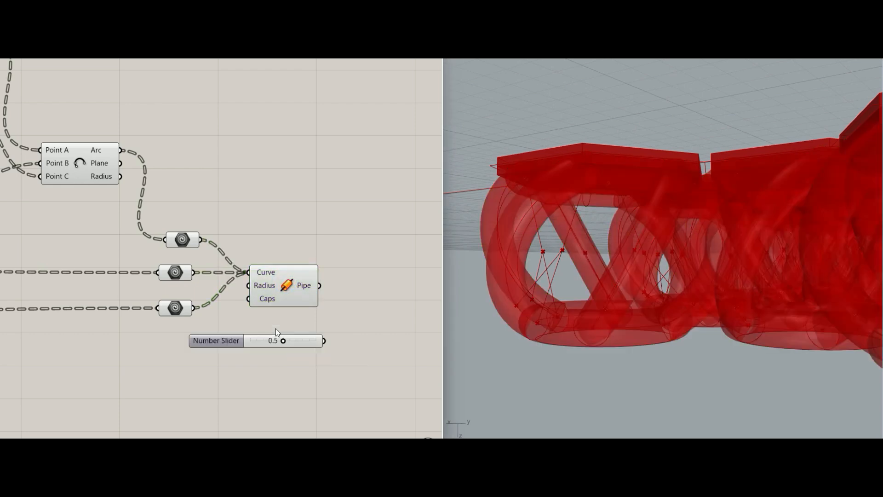
drag(304, 341, 296, 293)
click(301, 324)
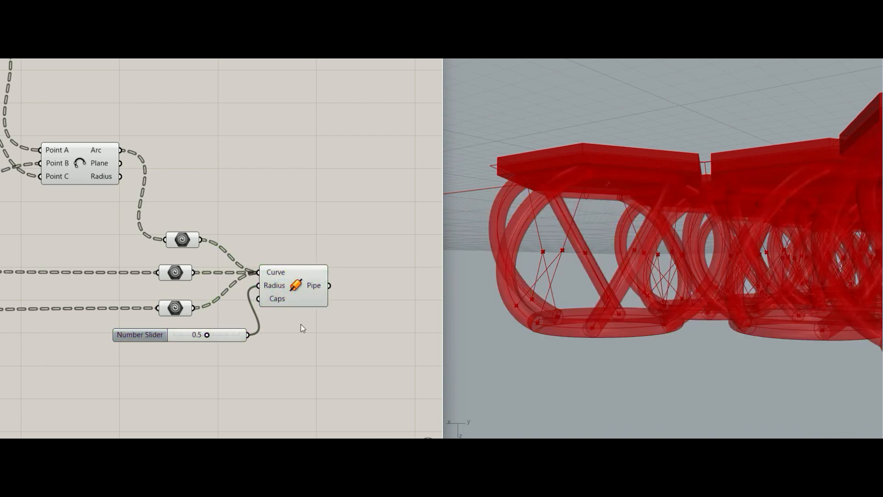
Add a Solid Union component and line it up beyond the Pipe component
right_drag(301, 324, 256, 326)
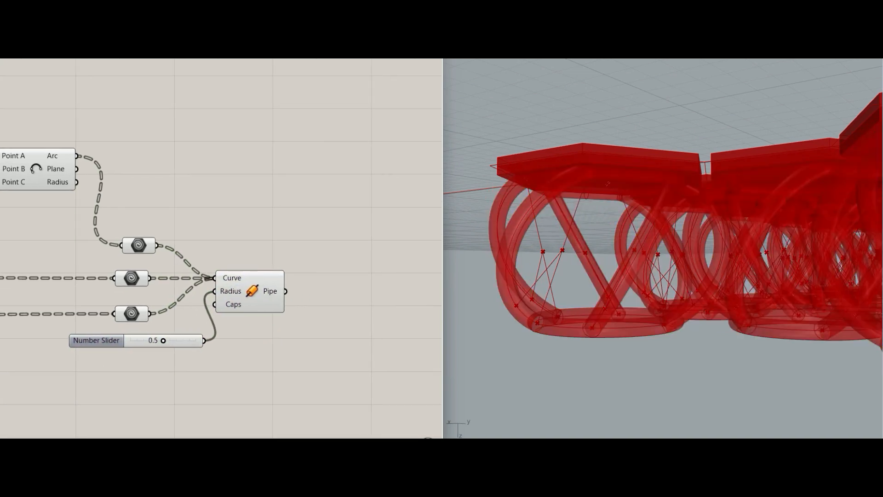
double_click(361, 369)
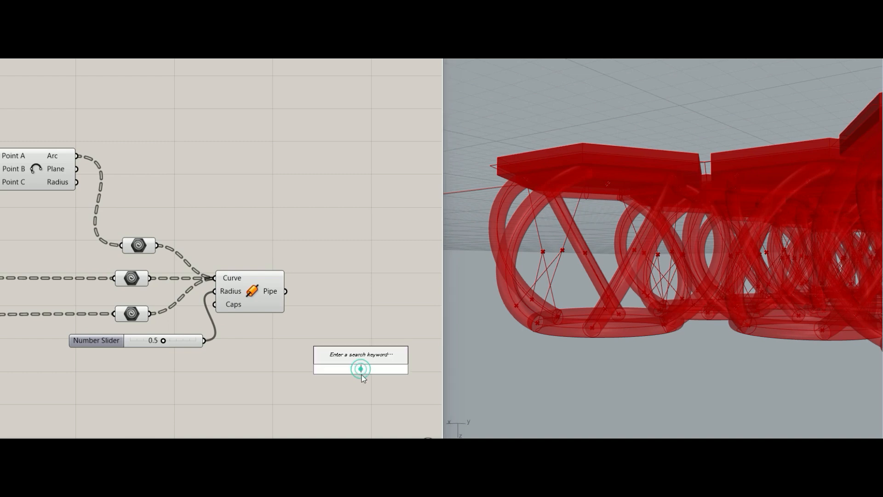
text(uni)
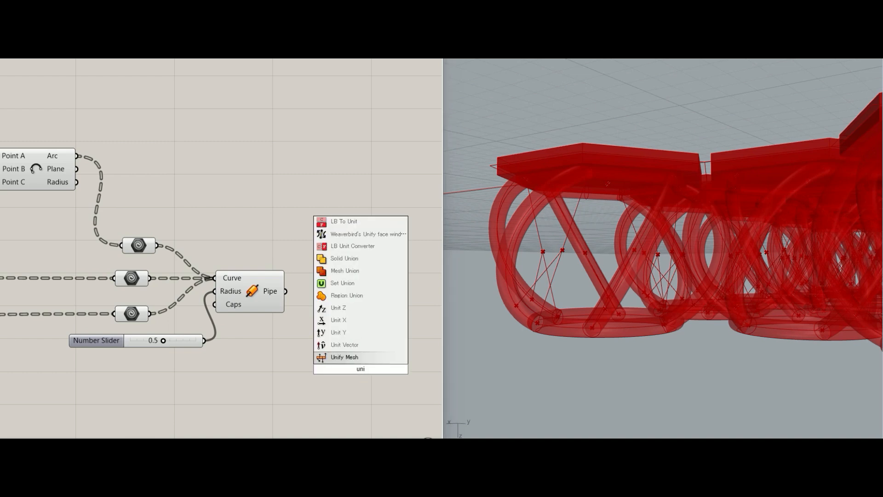
click(344, 258)
drag(354, 366, 356, 295)
scroll(418, 280, up, 2)
right_drag(419, 281, 332, 267)
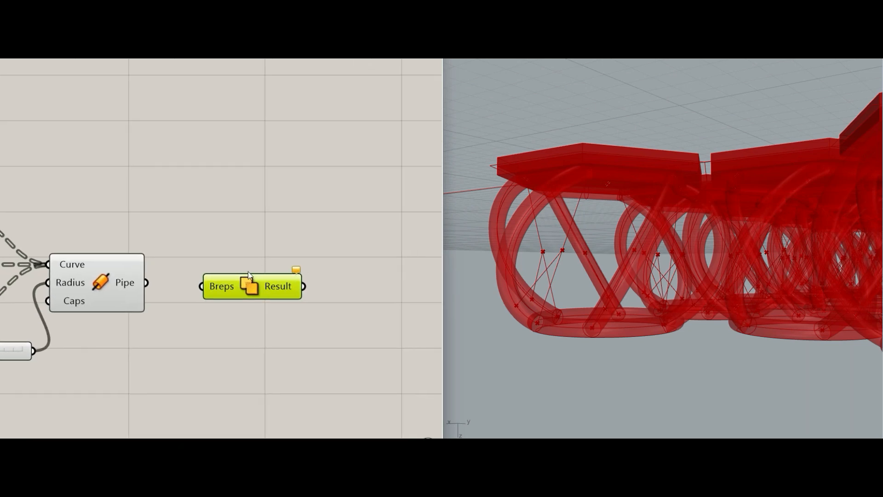
drag(240, 285, 254, 282)
right_drag(241, 304, 294, 283)
scroll(267, 291, down, 7)
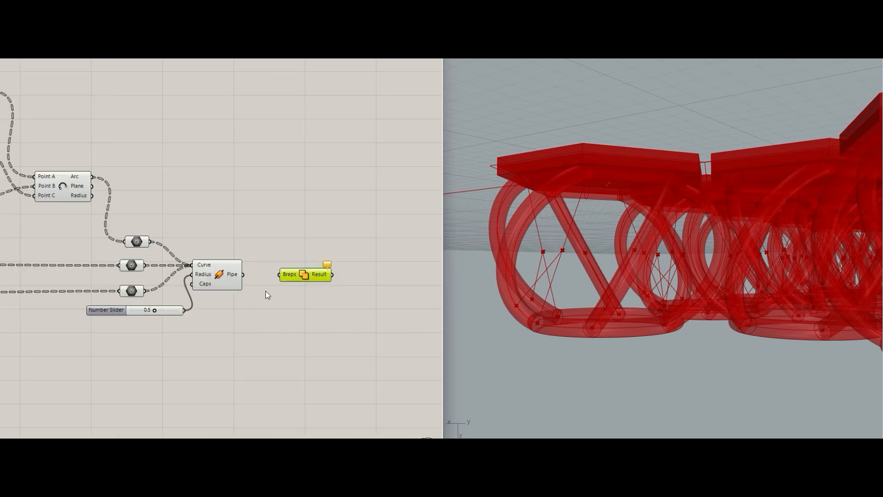
Add a Geometry parameter near the extruded cells' geometry container
right_drag(168, 278, 313, 257)
scroll(161, 257, up, 2)
right_drag(160, 257, 383, 254)
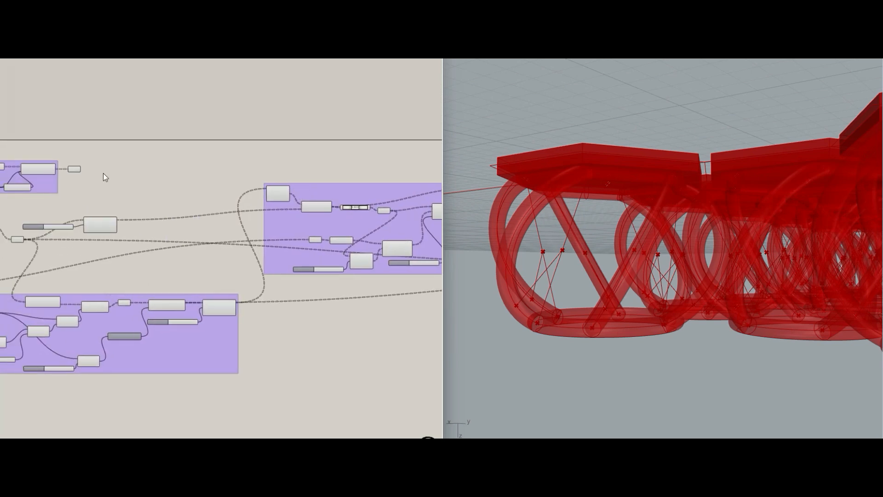
scroll(104, 175, up, 3)
click(48, 165)
click(132, 195)
double_click(134, 202)
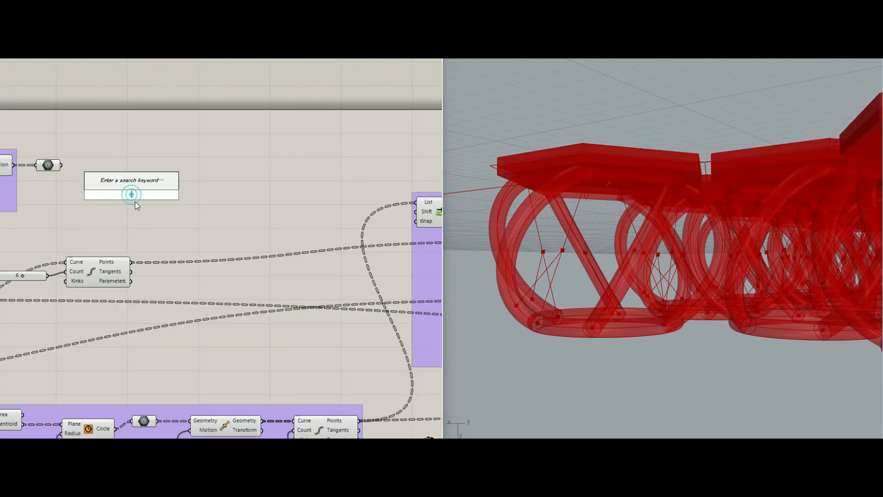
text(geo)
key(Return)
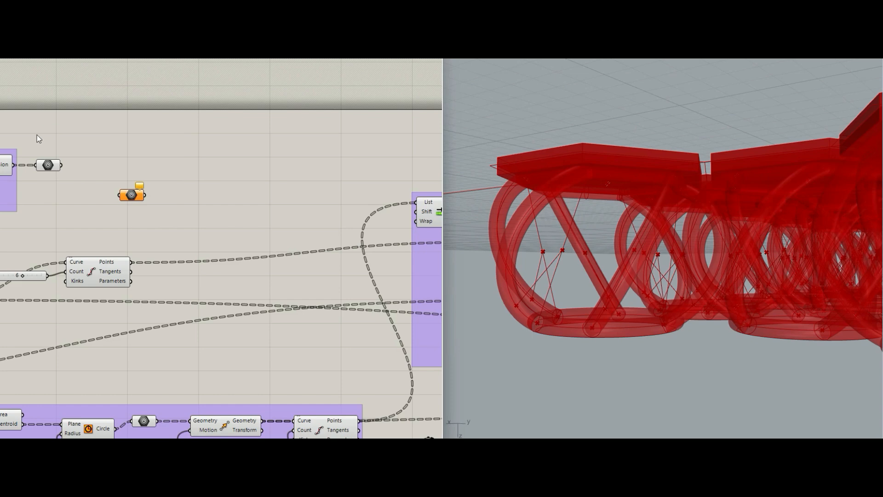
Feed the extruded cells into the new Geometry parameter, place it below the Pipe component, and connect both to Solid Union's Breps input
scroll(41, 145, up, 1)
mouse_move(65, 167)
mouse_down()
mouse_move(138, 203)
mouse_move(417, 235)
mouse_up()
scroll(127, 190, down, 5)
scroll(127, 189, down, 5)
scroll(272, 224, up, 9)
right_drag(415, 221, 231, 211)
scroll(231, 212, up, 1)
drag(266, 174, 249, 238)
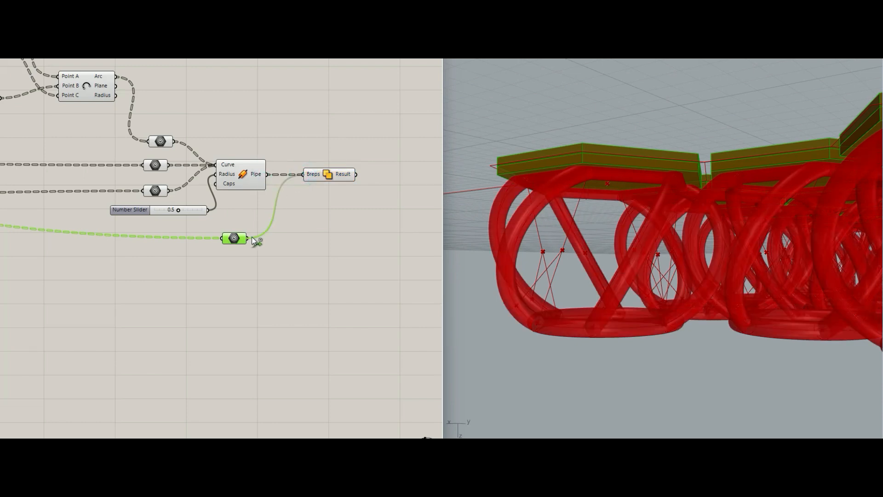
click(313, 217)
click(329, 176)
drag(330, 178, 328, 178)
Add a Custom Preview component and connect Solid Union's Result to its Geometry input
right_drag(321, 232, 241, 291)
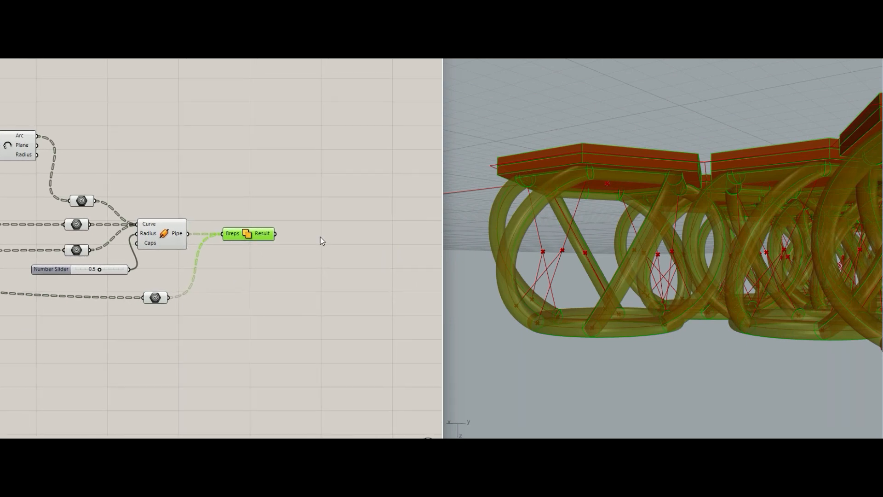
click(320, 236)
double_click(317, 239)
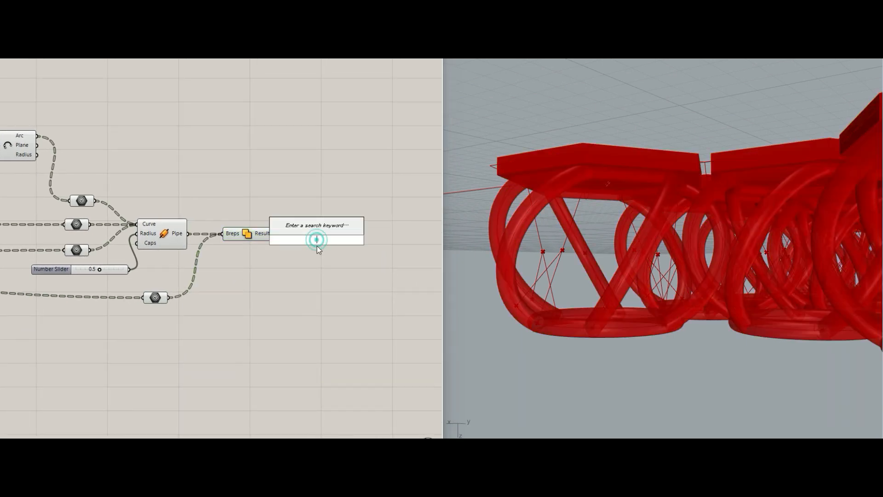
text(pre)
key(Up)
key(Up)
key(Up)
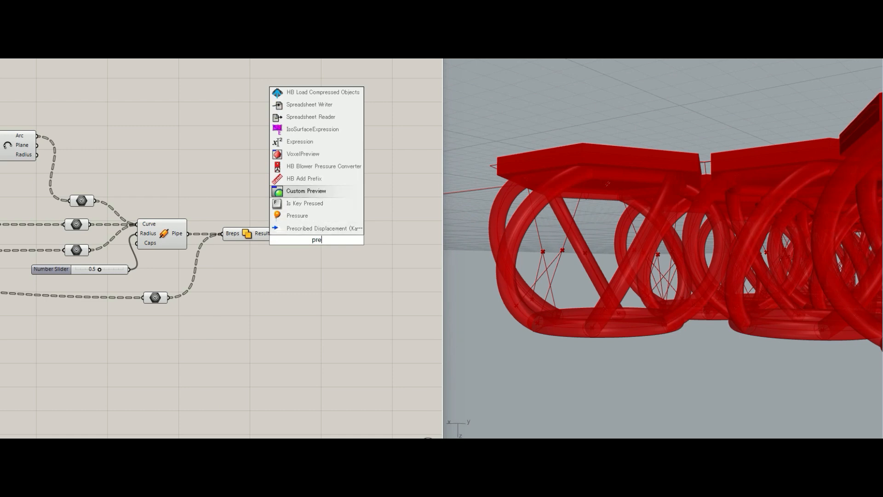
key(Return)
drag(275, 233, 312, 246)
click(284, 286)
Add a Colour Swatch and connect it to the Custom Preview's Material input
scroll(283, 286, up, 3)
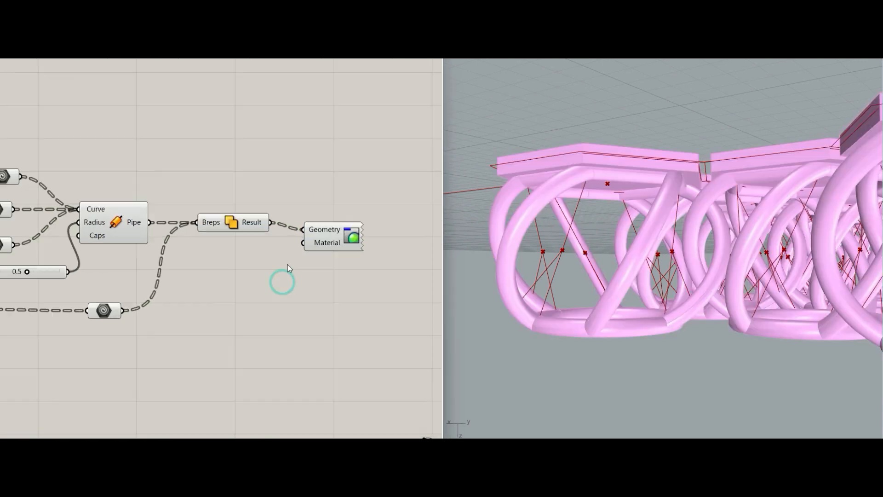
double_click(292, 300)
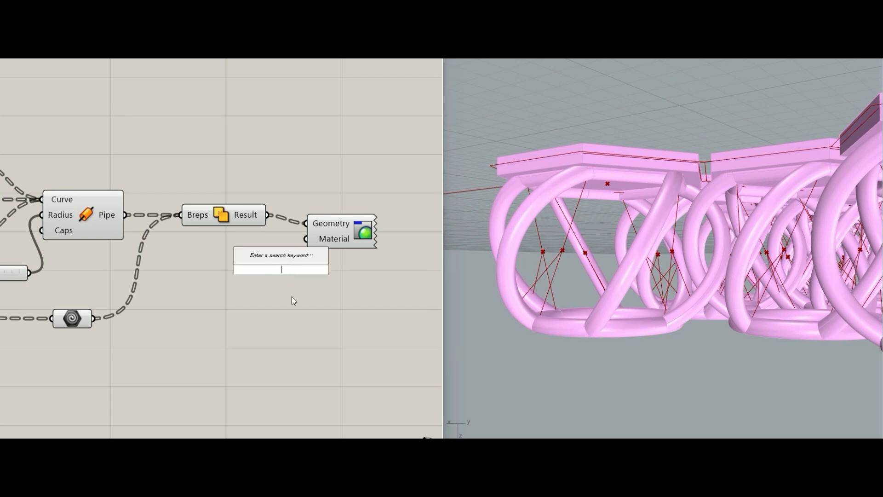
text(colo)
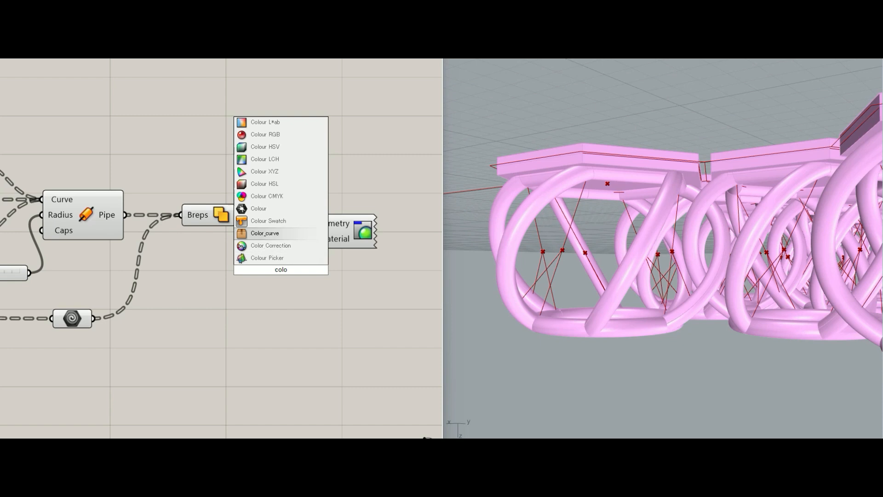
key(Up)
key(Return)
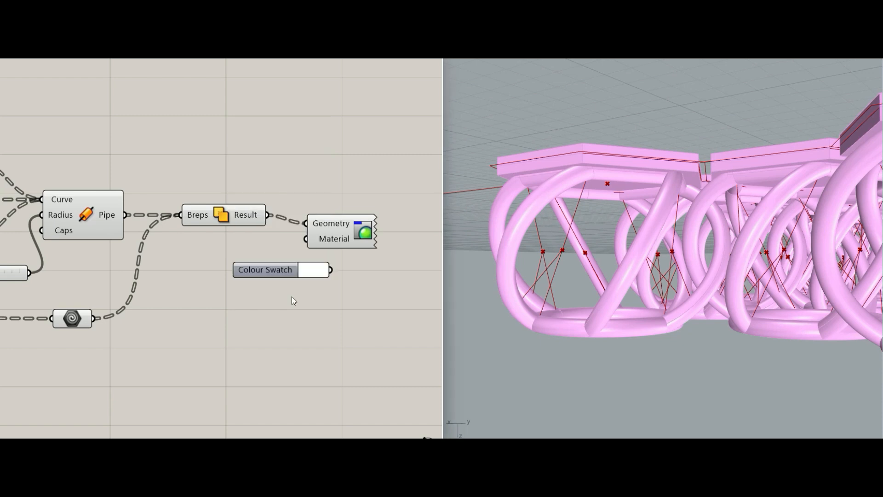
drag(331, 270, 305, 239)
drag(284, 271, 258, 271)
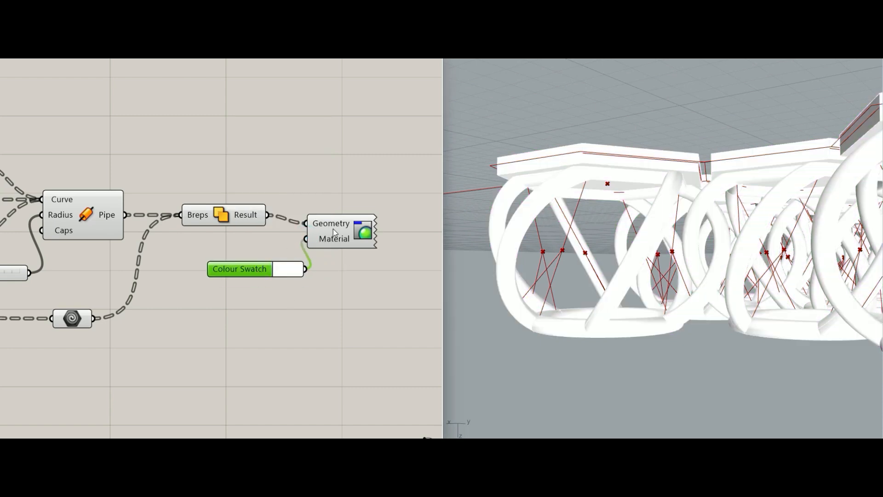
drag(329, 235, 332, 240)
Move Solid Union aside and connect the Pipe output and the cells' Geometry parameter directly to the Custom Preview's Geometry input in its place
drag(244, 213, 260, 174)
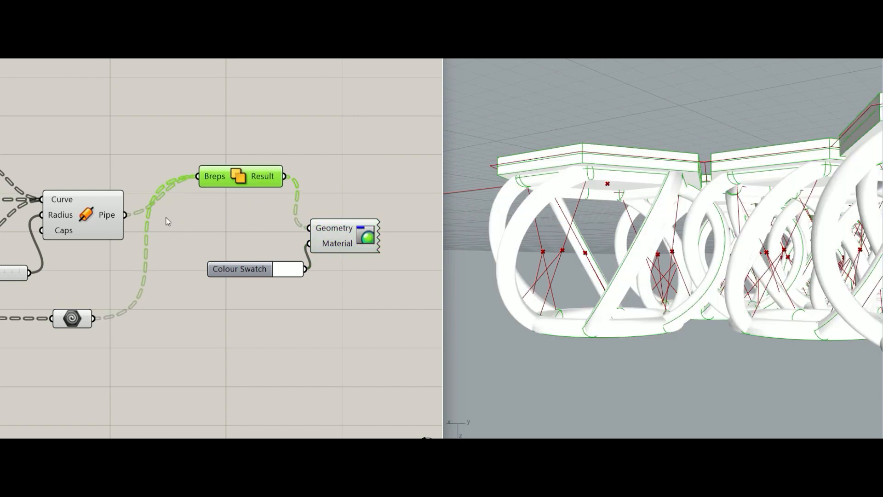
drag(125, 215, 93, 318)
drag(241, 272, 249, 290)
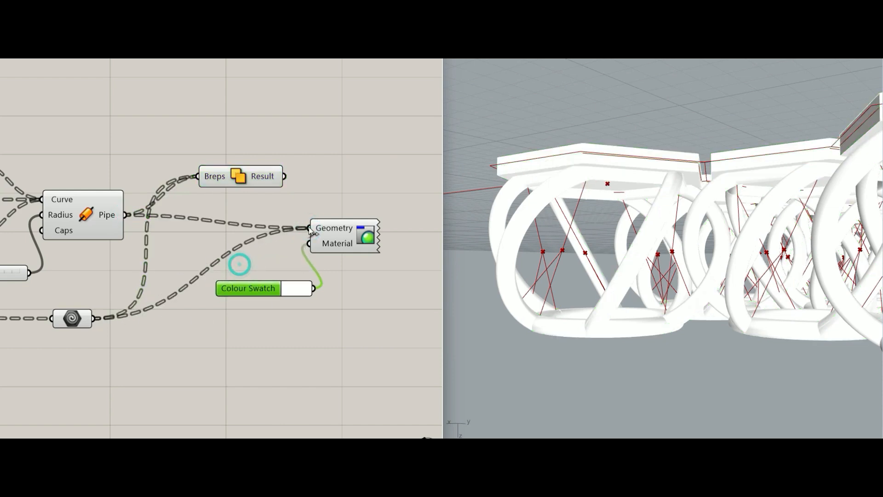
click(337, 228)
Disable the Solid Union component
scroll(279, 188, down, 4)
click(264, 183)
middle_click(264, 183)
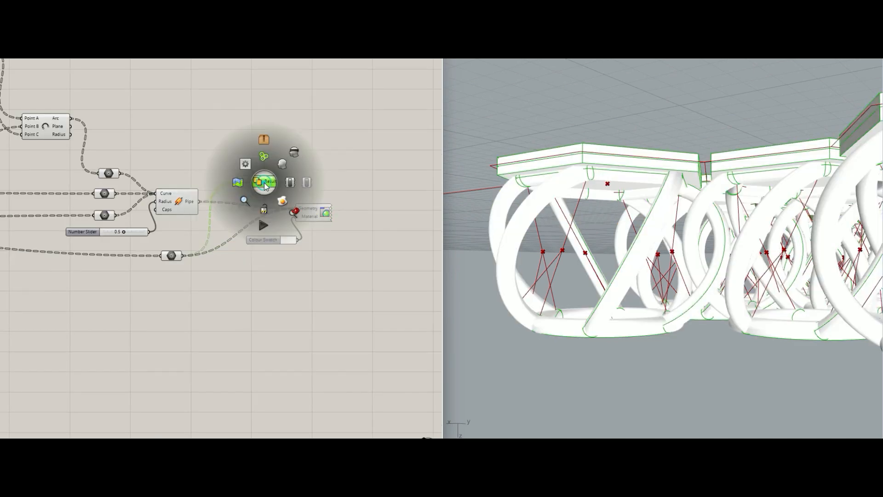
click(286, 173)
click(340, 162)
Set the Colour Swatch to cyan with hue 180°, saturation 100 and value 100
click(316, 215)
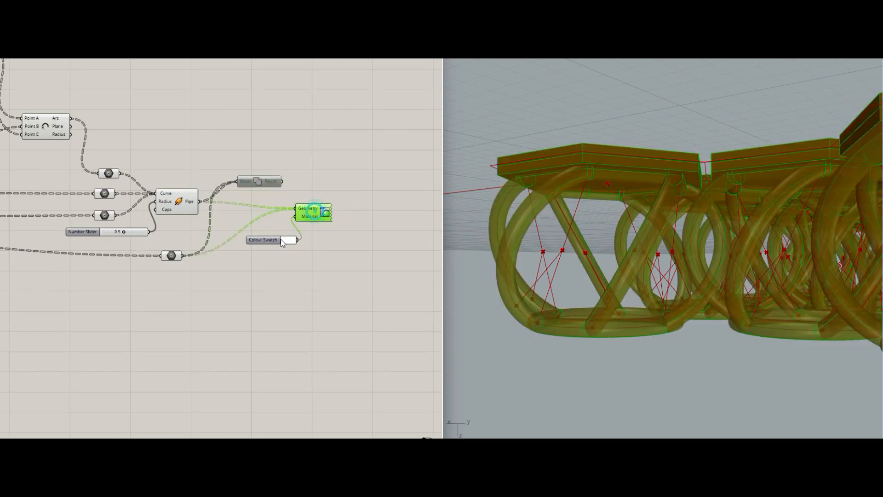
scroll(285, 239, up, 5)
click(284, 240)
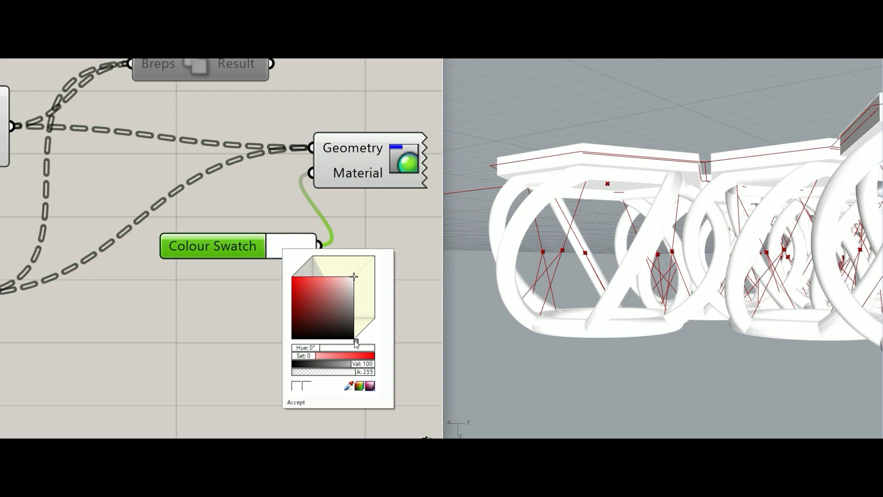
drag(356, 341, 367, 329)
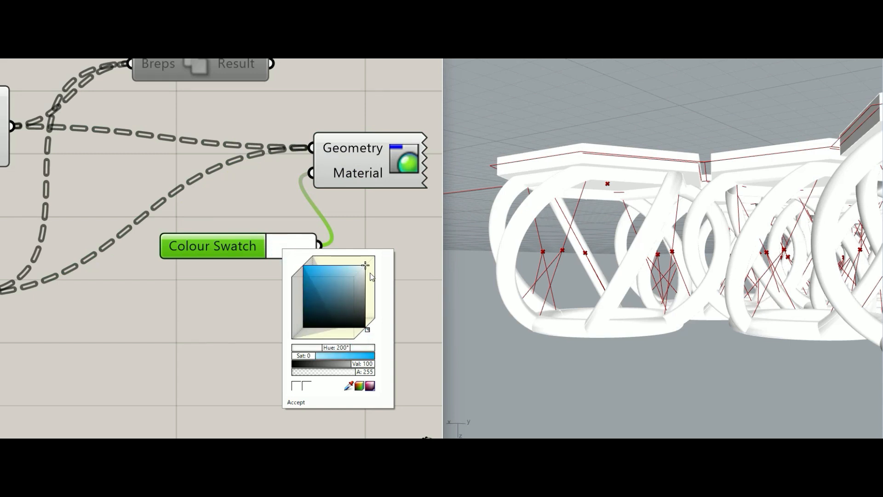
click(363, 266)
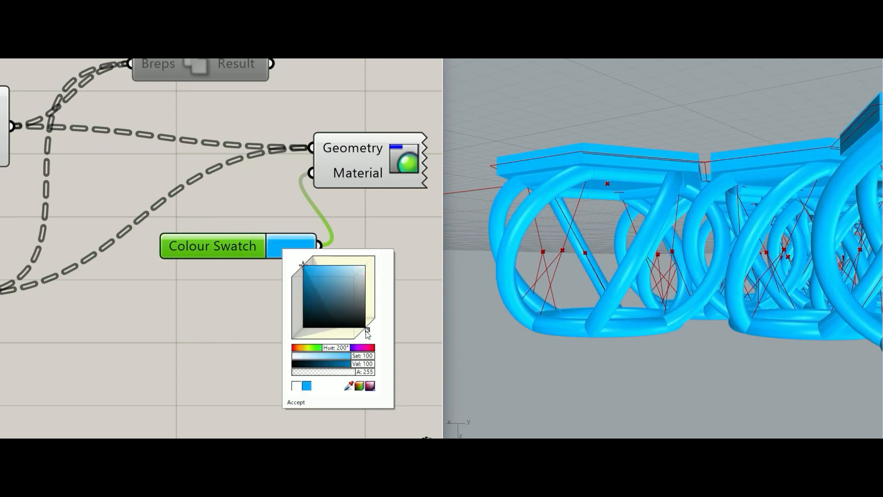
drag(368, 335, 366, 331)
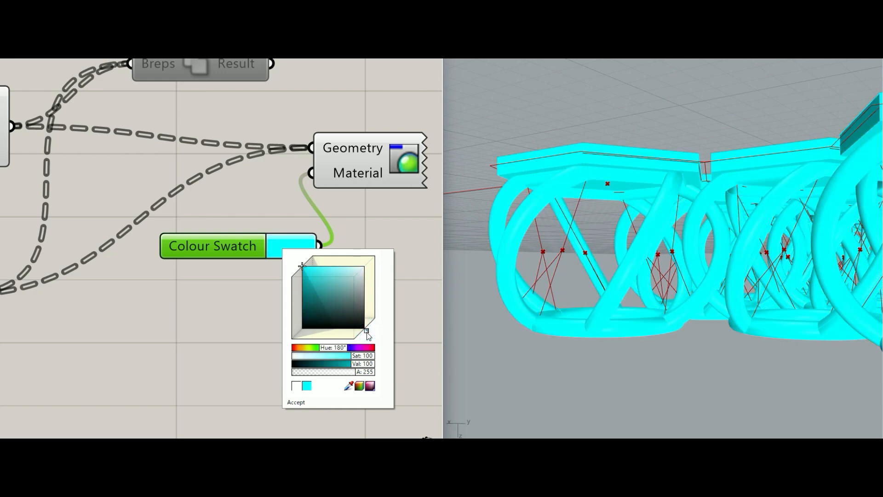
Turn off the preview of all components upstream of the Custom Preview
scroll(554, 247, down, 3)
right_drag(585, 253, 543, 283)
scroll(597, 298, down, 5)
scroll(694, 269, up, 4)
right_drag(694, 269, 672, 325)
scroll(680, 328, up, 4)
scroll(664, 338, up, 1)
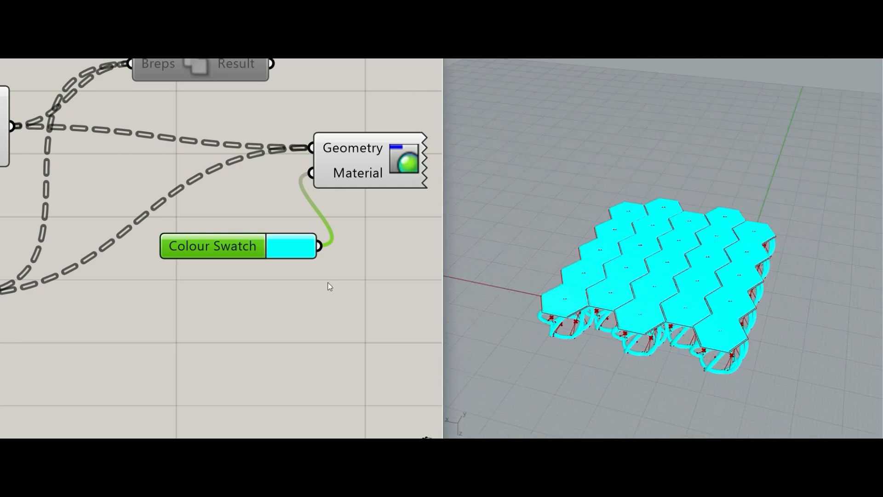
scroll(330, 283, down, 6)
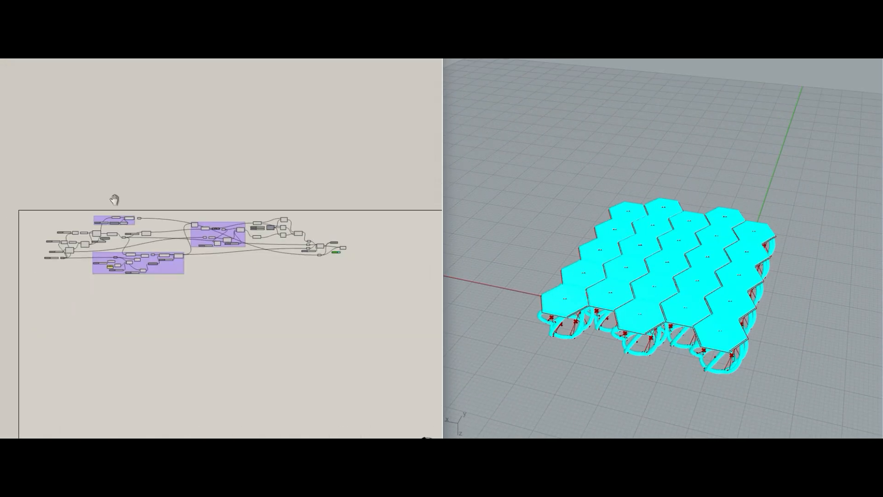
drag(38, 196, 331, 291)
middle_click(310, 220)
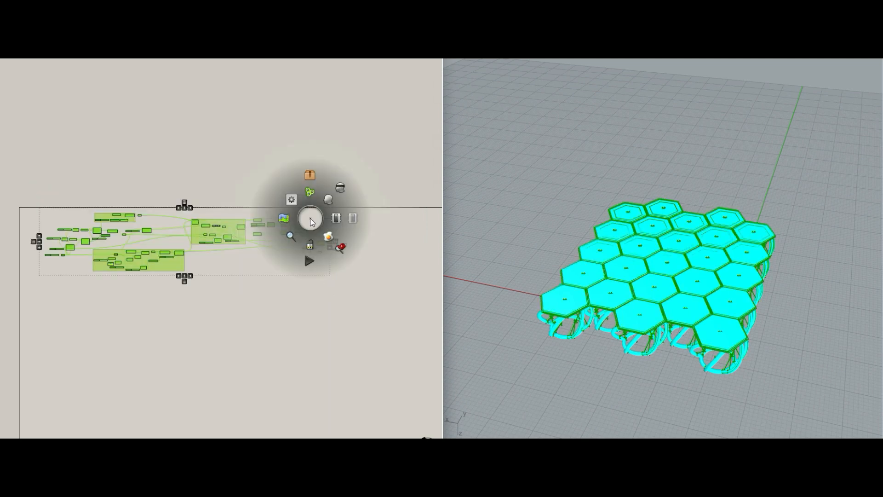
click(342, 189)
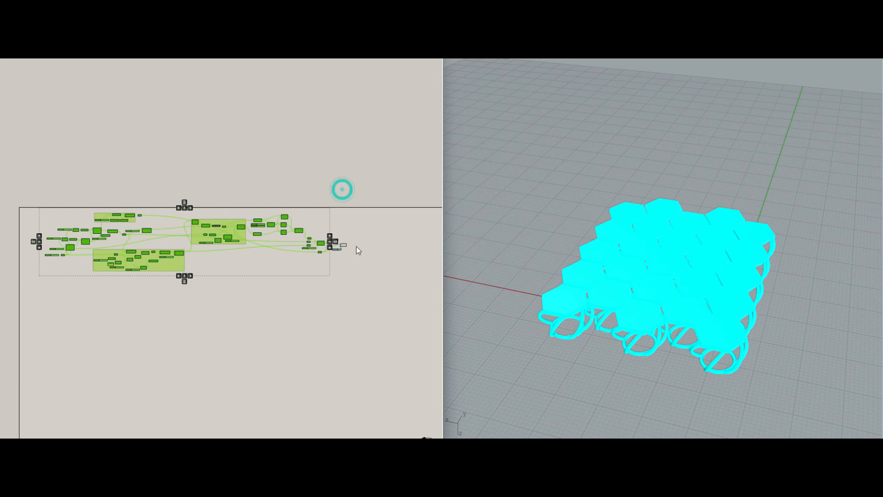
click(355, 246)
Examine the cyan hexagonal cells and their piped supports from above, from the side and from underneath
scroll(344, 243, up, 4)
right_drag(685, 302, 800, 243)
scroll(693, 263, down, 8)
right_drag(693, 263, 586, 126)
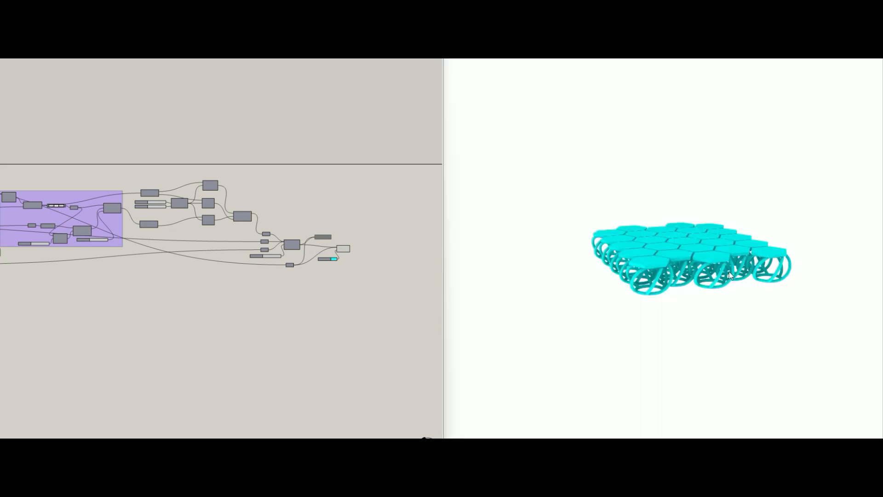
scroll(729, 271, up, 6)
mouse_move(653, 281)
right_down()
mouse_move(667, 272)
mouse_move(688, 285)
mouse_move(686, 315)
mouse_move(658, 365)
mouse_move(688, 297)
mouse_move(677, 217)
mouse_move(599, 147)
mouse_move(579, 222)
mouse_move(589, 195)
right_up()
scroll(691, 289, down, 7)
scroll(678, 216, up, 2)
scroll(677, 216, up, 5)
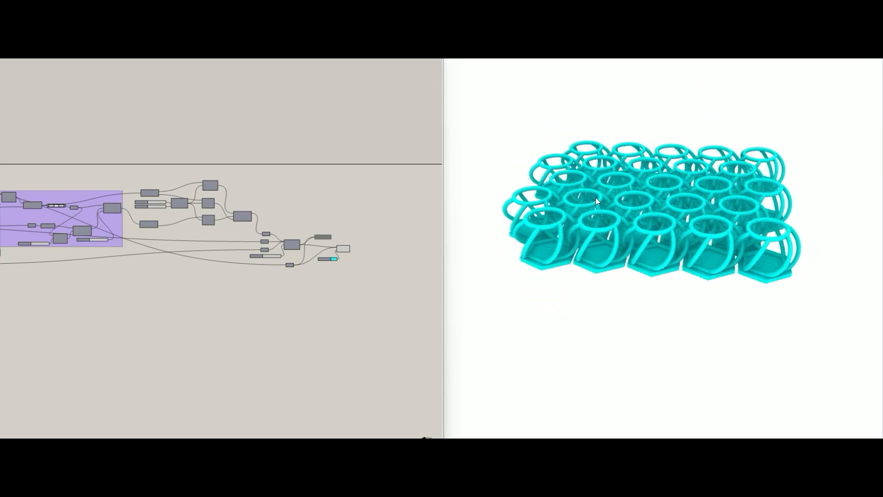
scroll(662, 236, up, 5)
right_drag(663, 237, 657, 207)
scroll(669, 230, down, 4)
right_drag(657, 269, 669, 313)
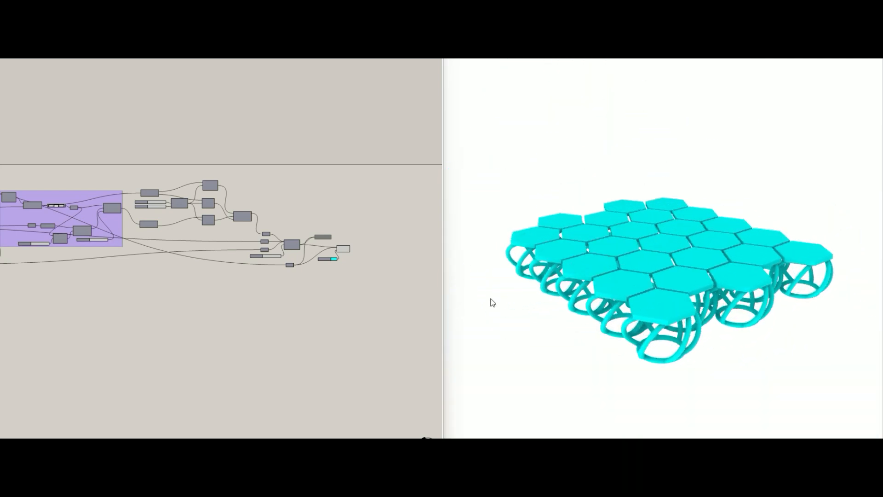
Try an X and Y extent of 2 for the hexagonal grid, and settle on an extent of 4
scroll(299, 295, down, 4)
scroll(154, 299, up, 6)
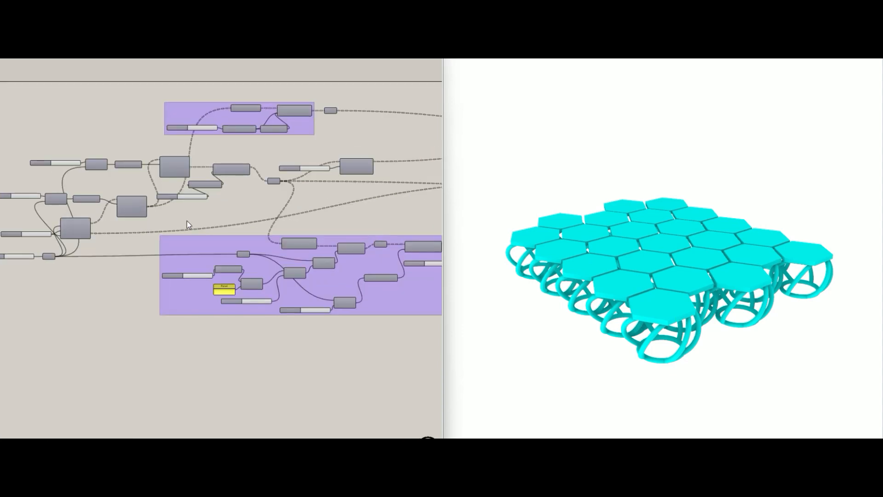
scroll(187, 220, up, 3)
right_drag(187, 221, 217, 203)
right_drag(19, 230, 185, 212)
scroll(186, 211, up, 5)
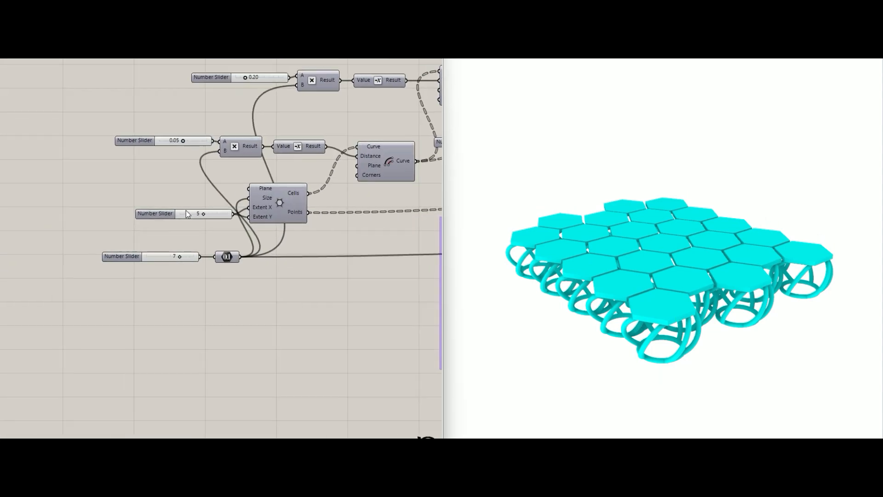
drag(208, 217, 194, 221)
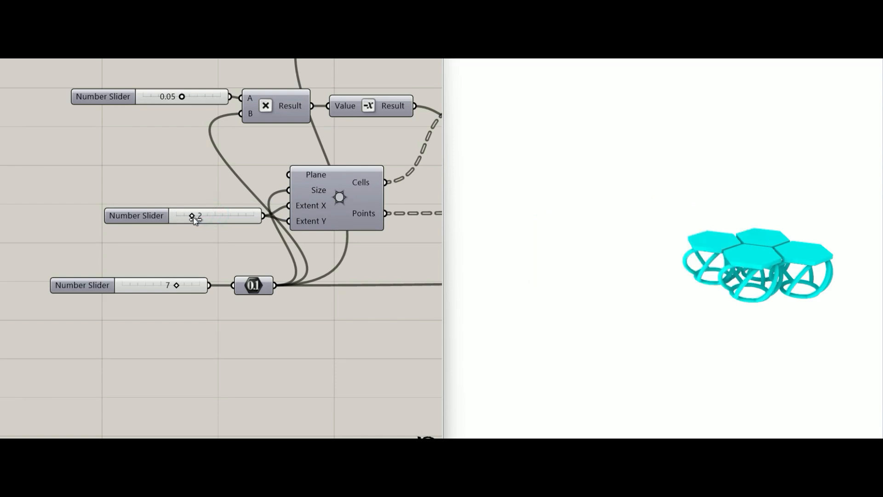
right_drag(745, 304, 794, 278)
scroll(798, 227, up, 8)
click(192, 215)
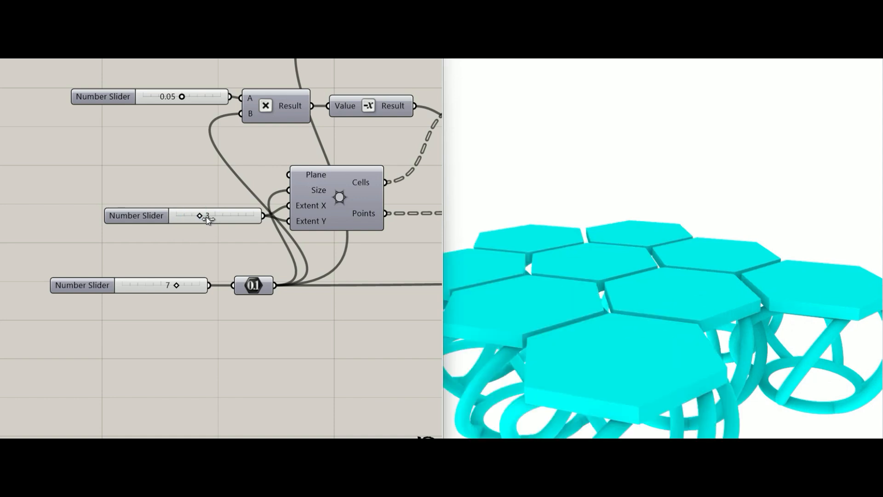
Set the hexagonal grid's cell size to 8
click(174, 286)
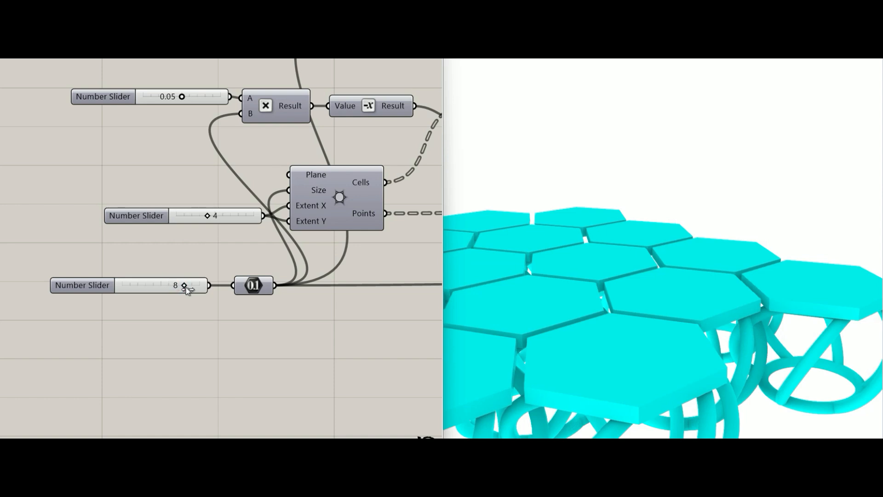
scroll(608, 284, down, 15)
scroll(608, 283, up, 2)
scroll(608, 283, up, 3)
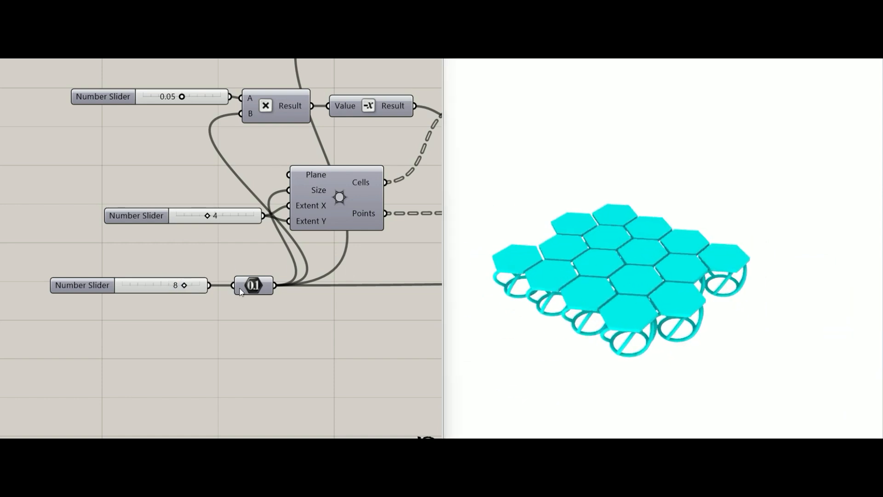
Set the length slider below the two-point vector component in the purple arc group to 4.8
right_drag(626, 338, 633, 179)
scroll(632, 213, up, 5)
right_drag(136, 268, 347, 249)
scroll(347, 249, down, 6)
right_drag(404, 265, 229, 230)
scroll(407, 220, up, 3)
right_drag(407, 221, 216, 234)
right_drag(334, 220, 138, 232)
right_drag(417, 210, 196, 211)
right_drag(374, 198, 310, 325)
scroll(207, 222, up, 3)
scroll(220, 230, up, 3)
right_drag(320, 278, 256, 327)
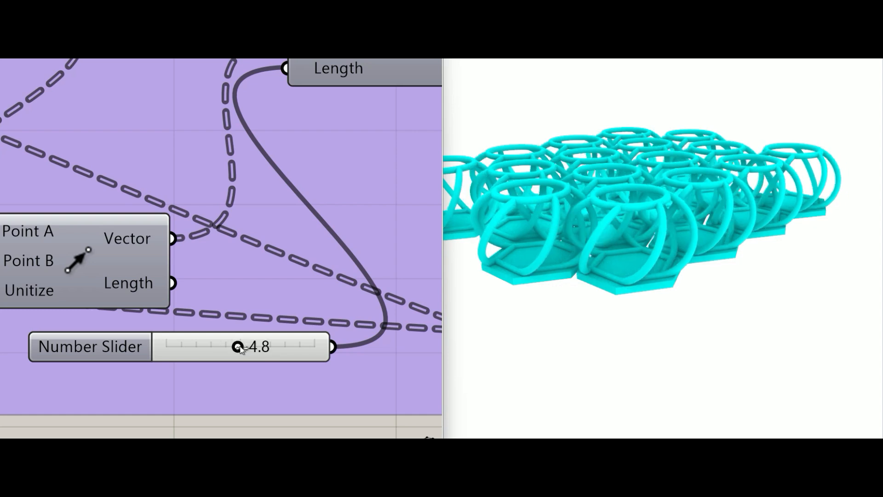
Examine the adjusted hexagonal structure from close up and from above, and the definition through to its Custom Preview
right_drag(524, 248, 593, 294)
scroll(630, 225, up, 5)
right_drag(631, 240, 637, 322)
scroll(631, 246, down, 10)
scroll(576, 252, up, 8)
scroll(641, 276, down, 8)
scroll(211, 219, down, 5)
scroll(211, 219, down, 6)
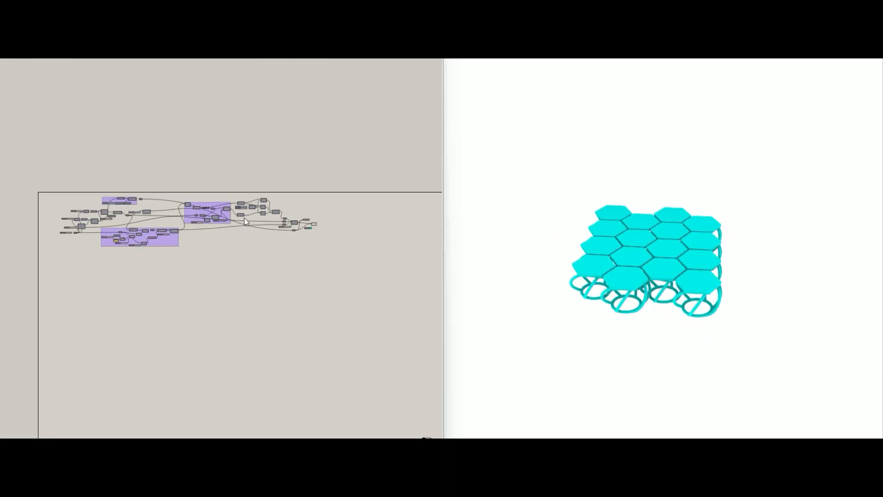
scroll(259, 242, up, 4)
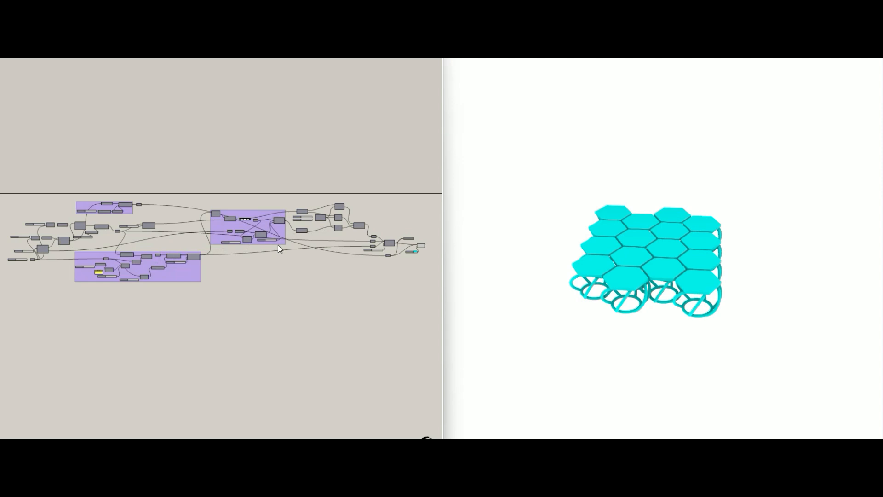
scroll(372, 252, up, 6)
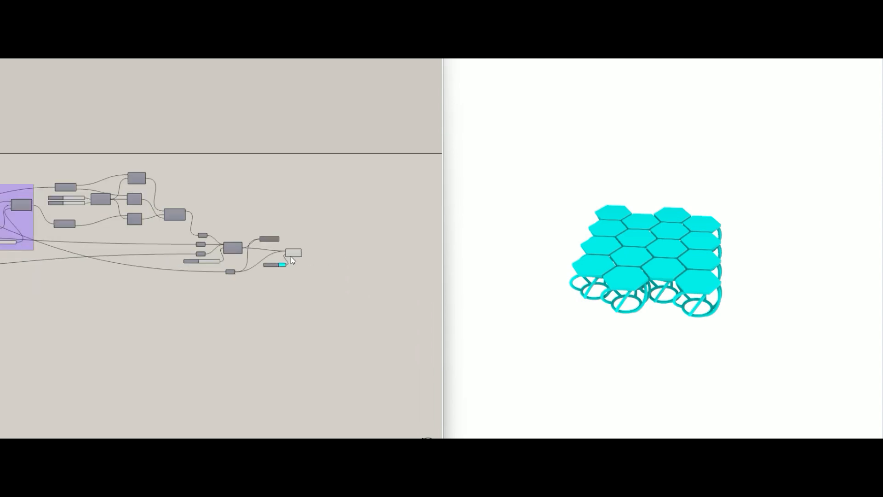
scroll(349, 258, up, 4)
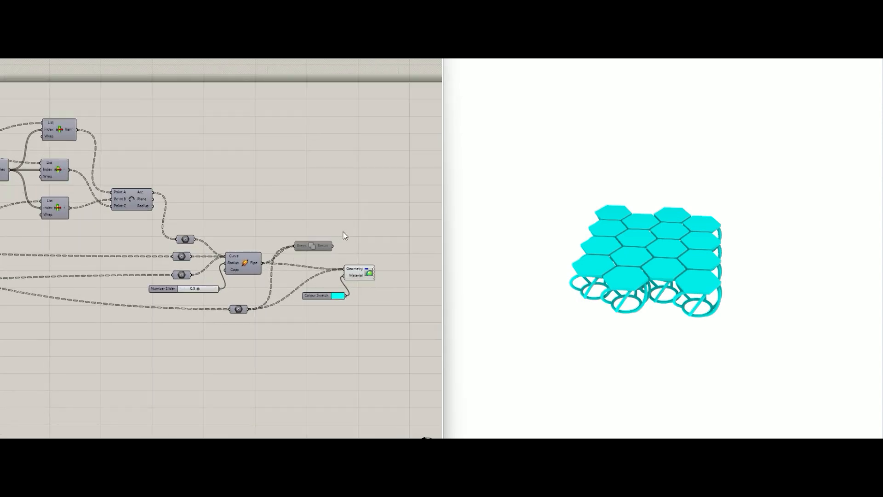